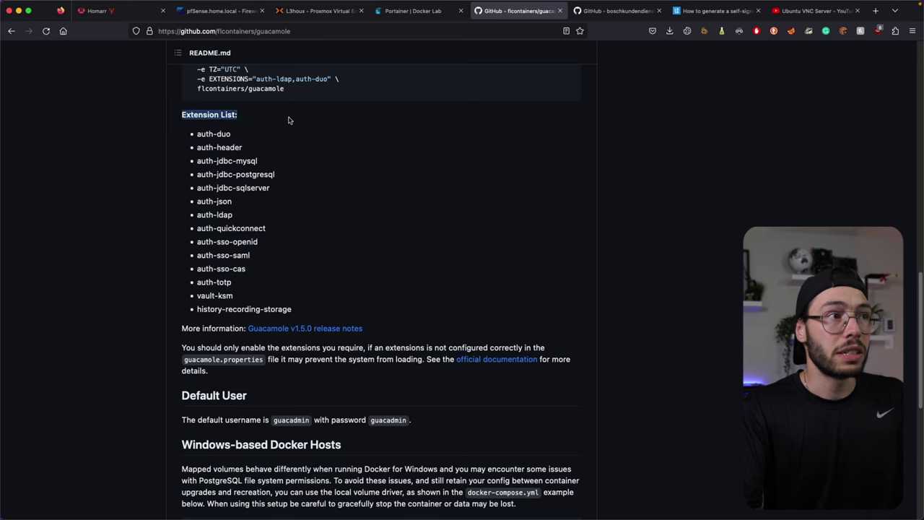
Step: Review the flcontainers README's docker-compose example, then switch to the guacamole-docker-compose repository
scroll(292, 135, down, 5)
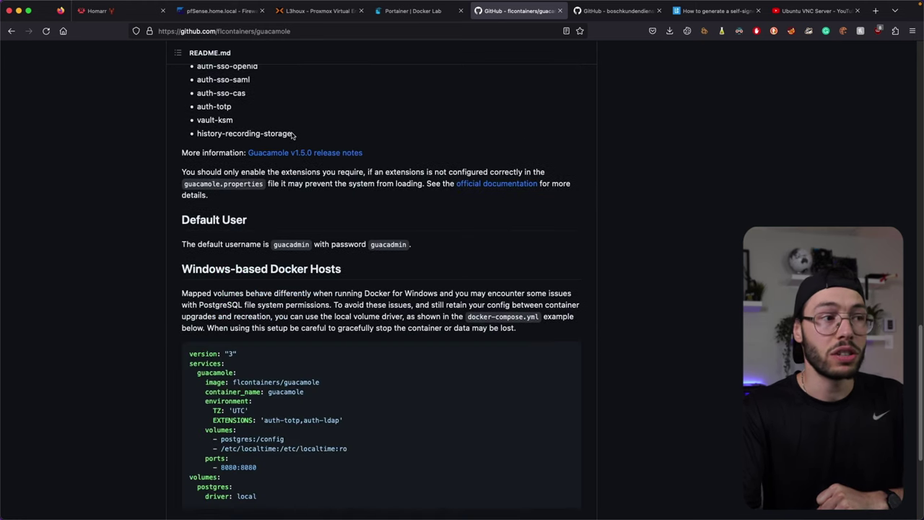
drag(257, 421, 192, 277)
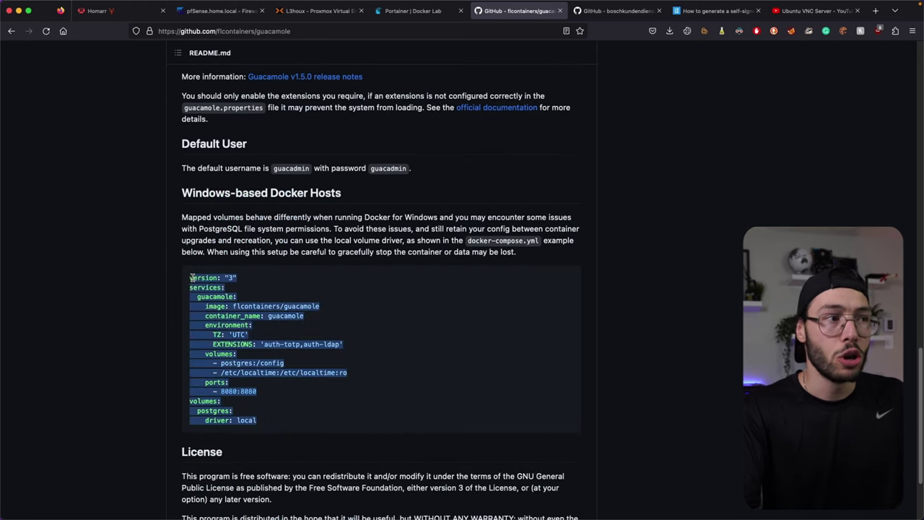
click(372, 301)
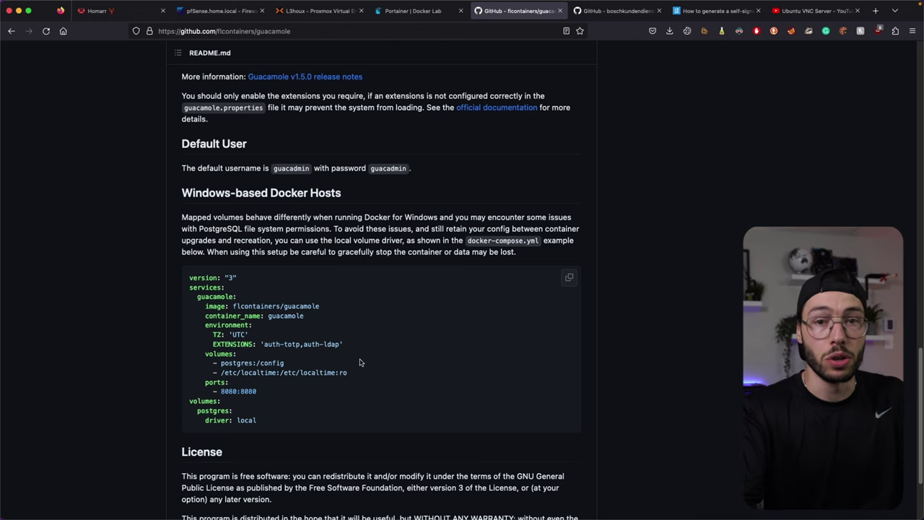
click(613, 11)
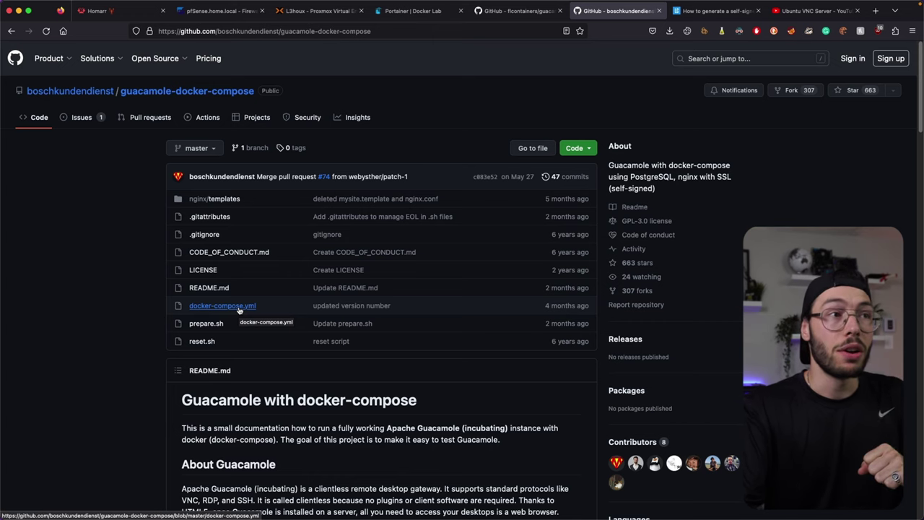
Step: Open the repository's docker-compose.yml and read its opening header comment
click(239, 309)
scroll(336, 271, down, 1)
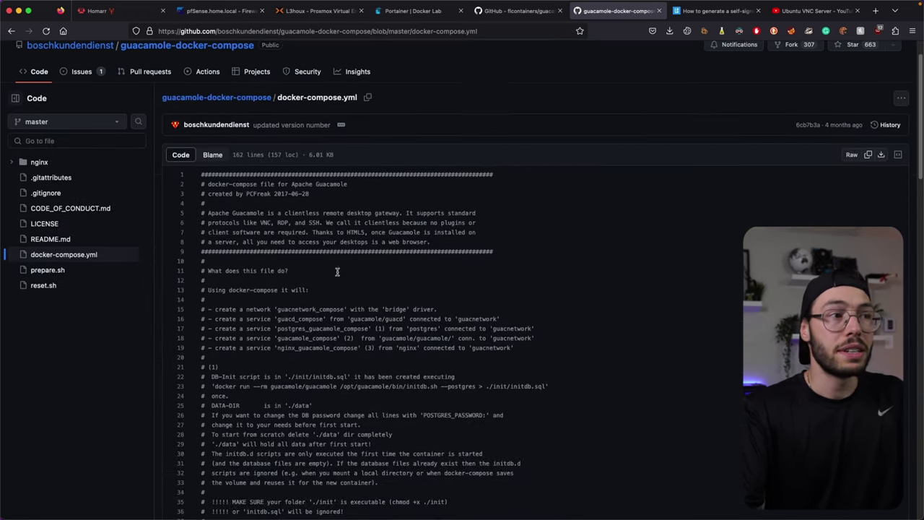
drag(198, 174, 298, 243)
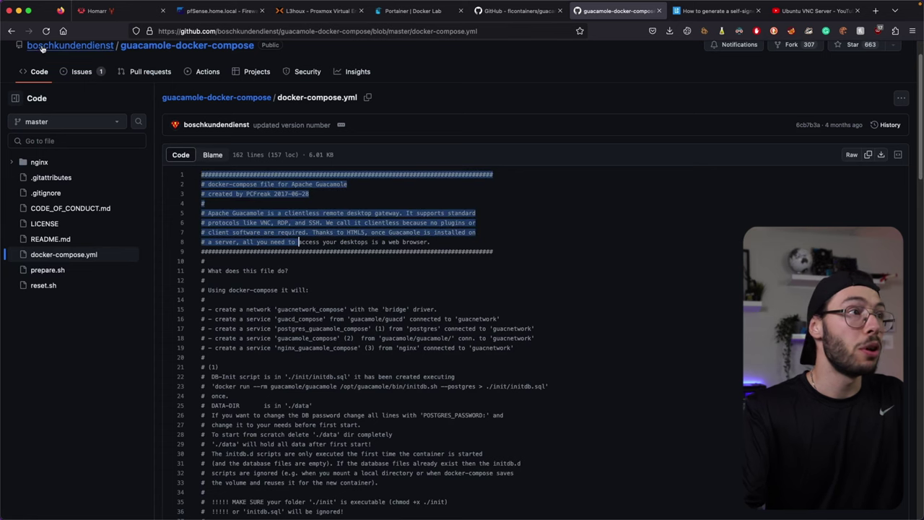
mouse_move(46, 51)
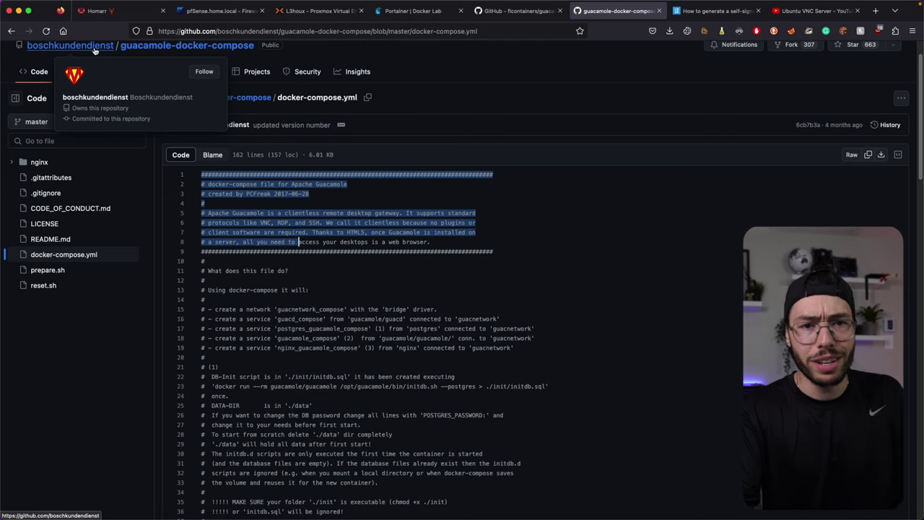
click(394, 433)
Step: Review the guacd and nginx_guacamole_compose services, then return to the repo and Portainer
scroll(408, 383, down, 5)
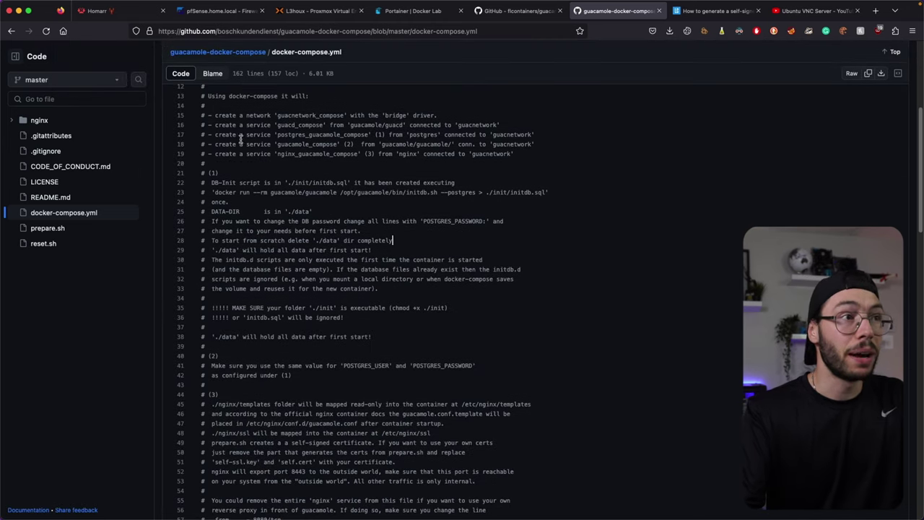
click(404, 125)
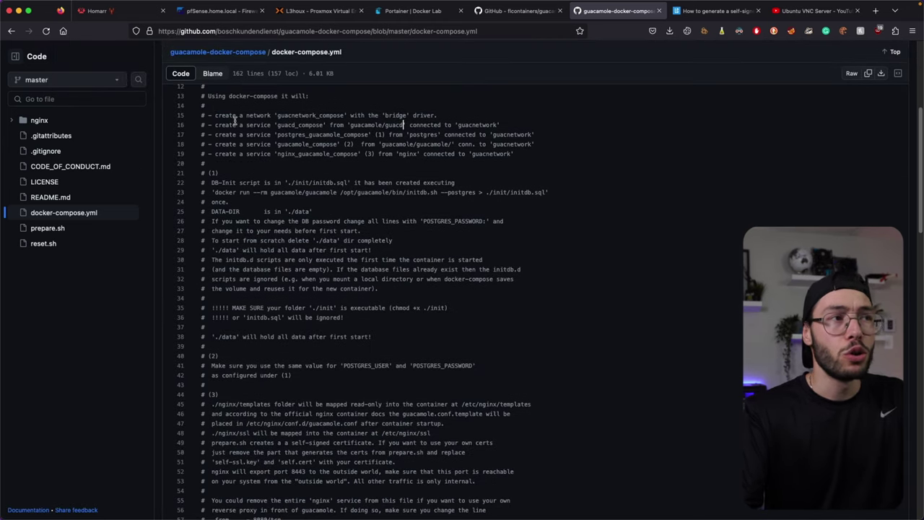
drag(213, 115, 336, 162)
click(336, 163)
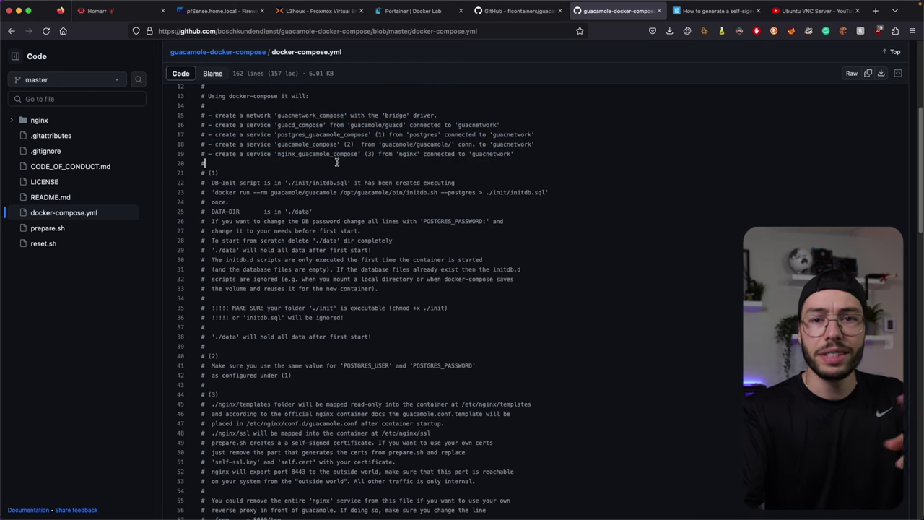
double_click(292, 153)
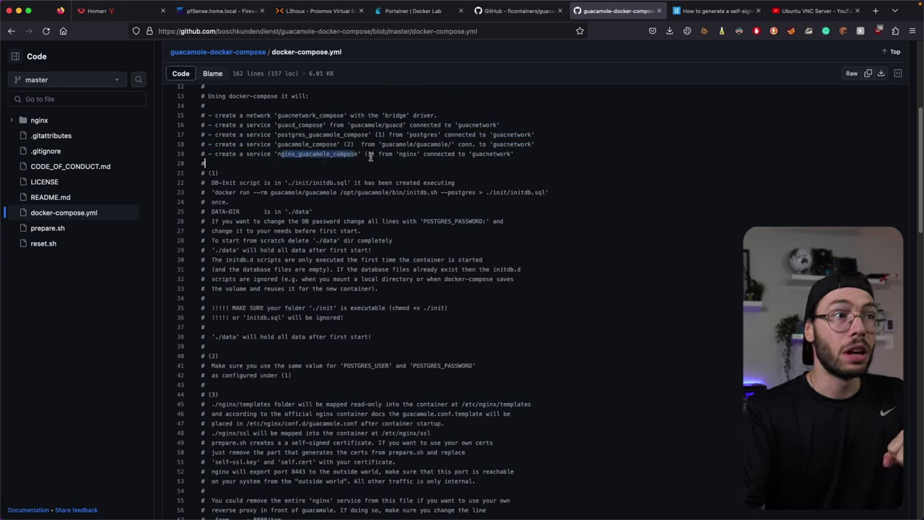
click(373, 155)
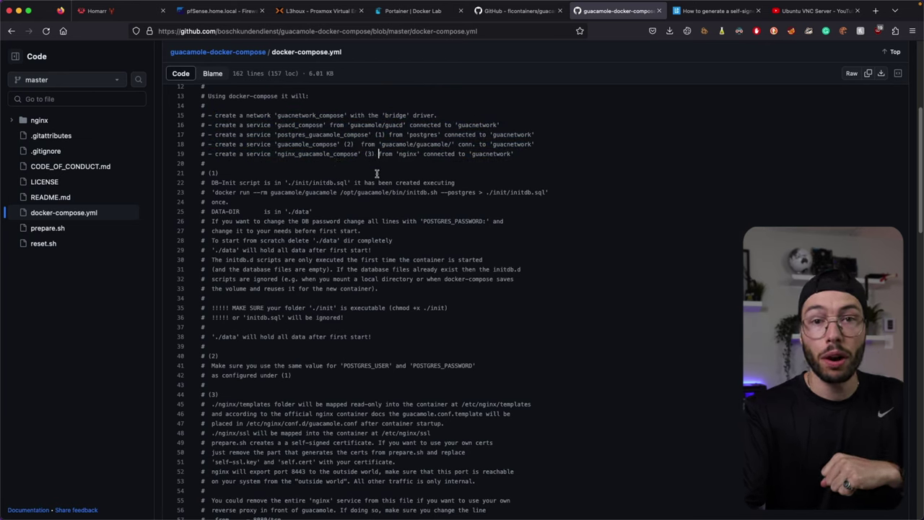
scroll(374, 165, down, 20)
scroll(376, 173, down, 3)
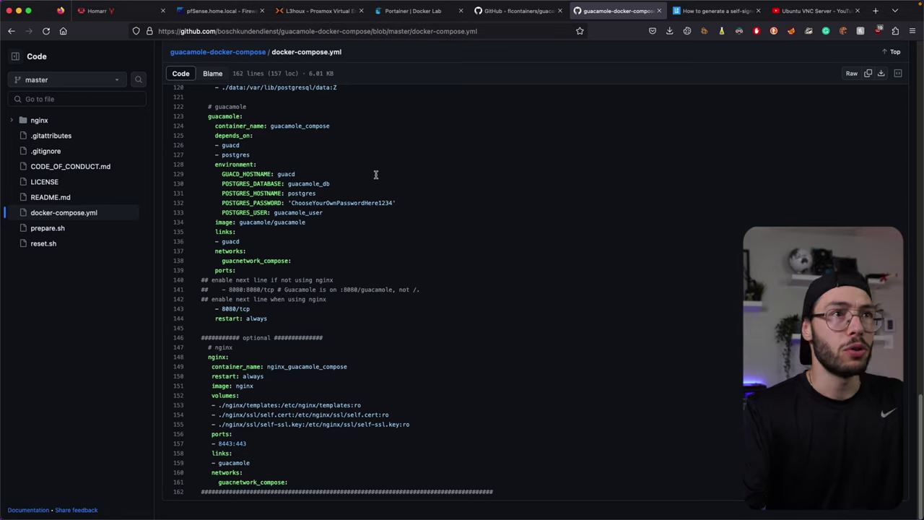
key(super+Left)
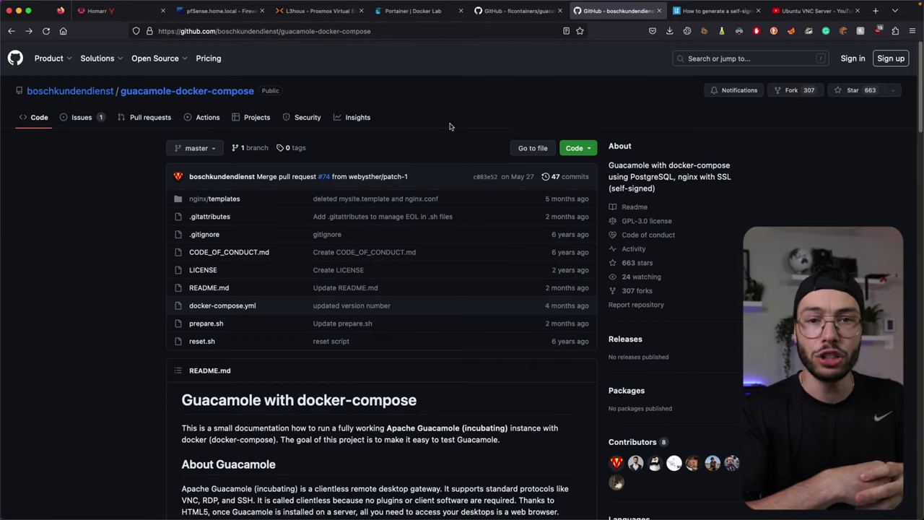
click(411, 20)
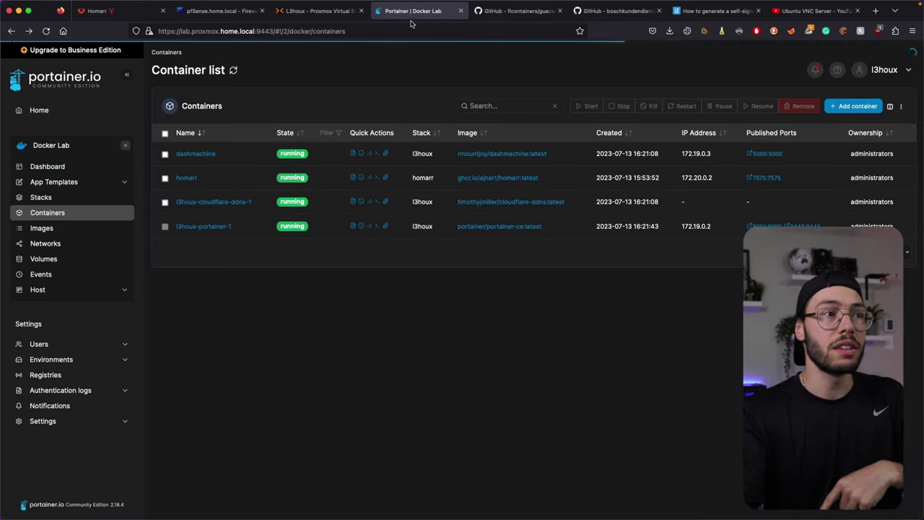
Step: Search Portainer's App Templates for 'gua'
click(53, 181)
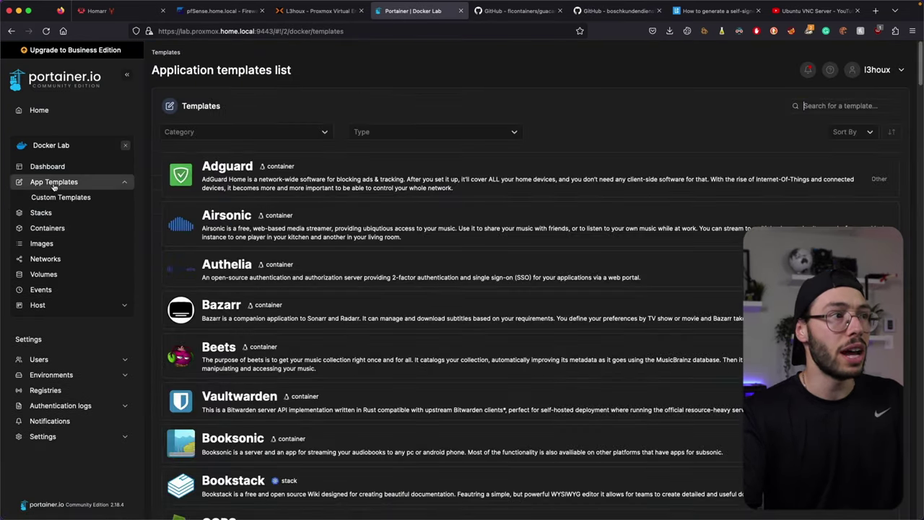
click(268, 131)
click(837, 106)
text(gua)
Step: Inspect the Guacamole template's advanced port and volume mappings, then return to the README
click(317, 230)
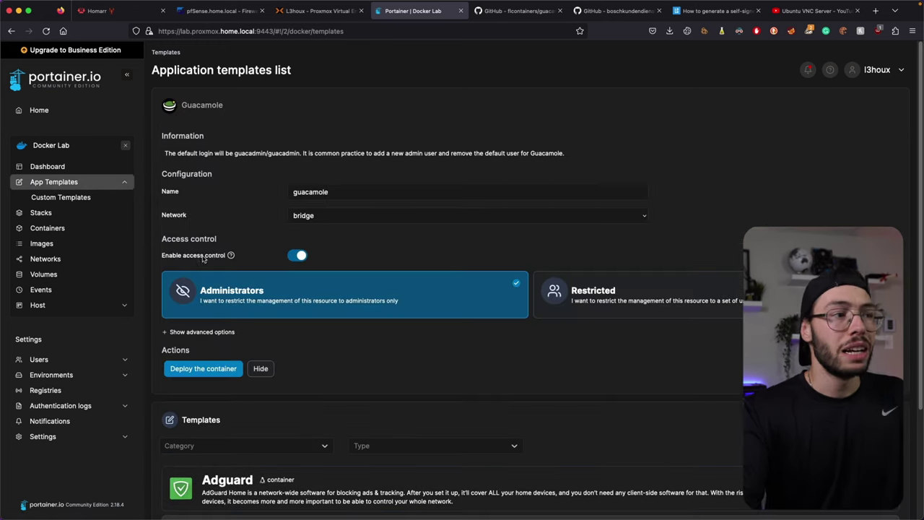
click(202, 333)
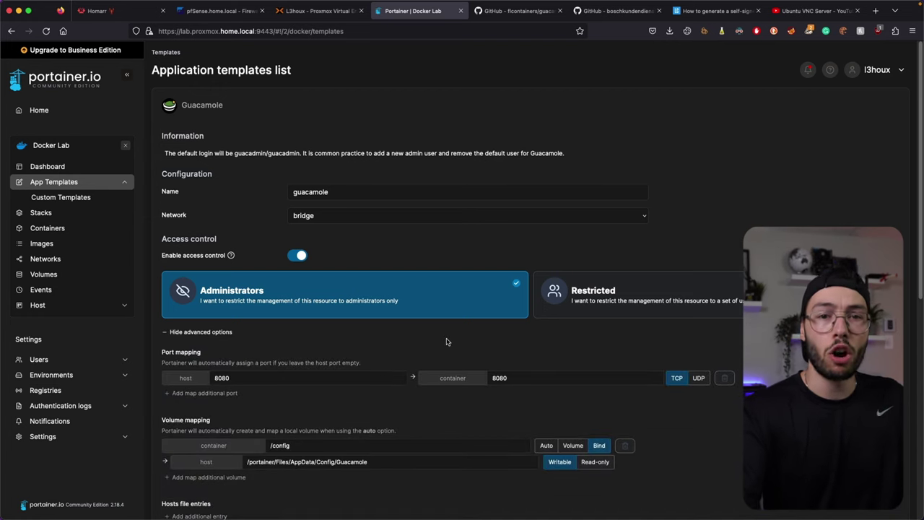
scroll(446, 339, down, 1)
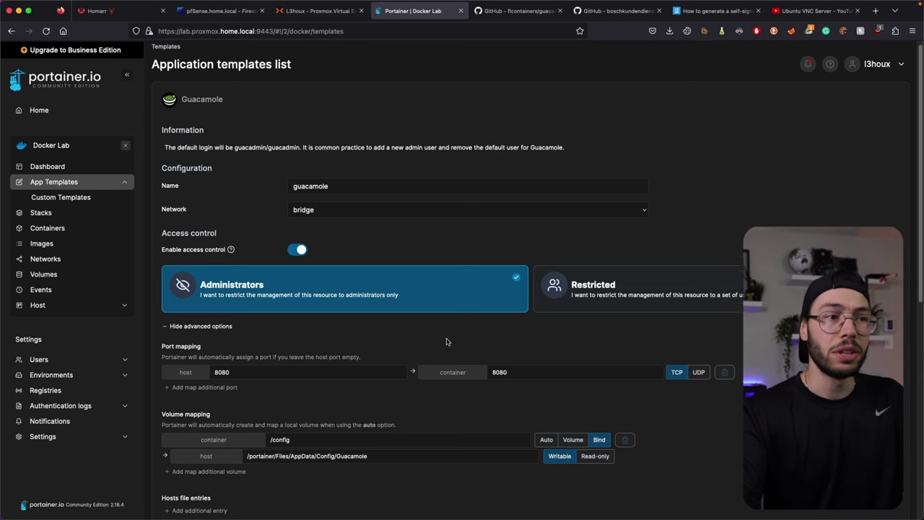
scroll(447, 333, down, 5)
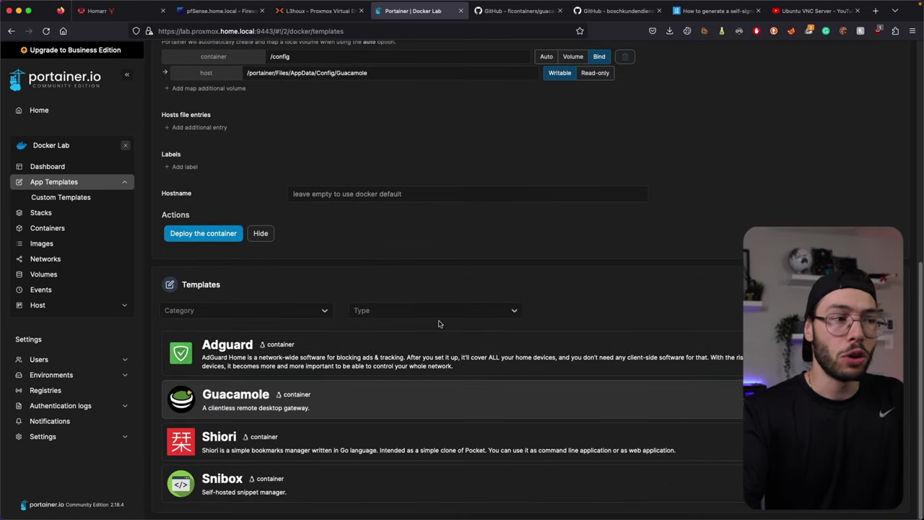
scroll(433, 326, up, 5)
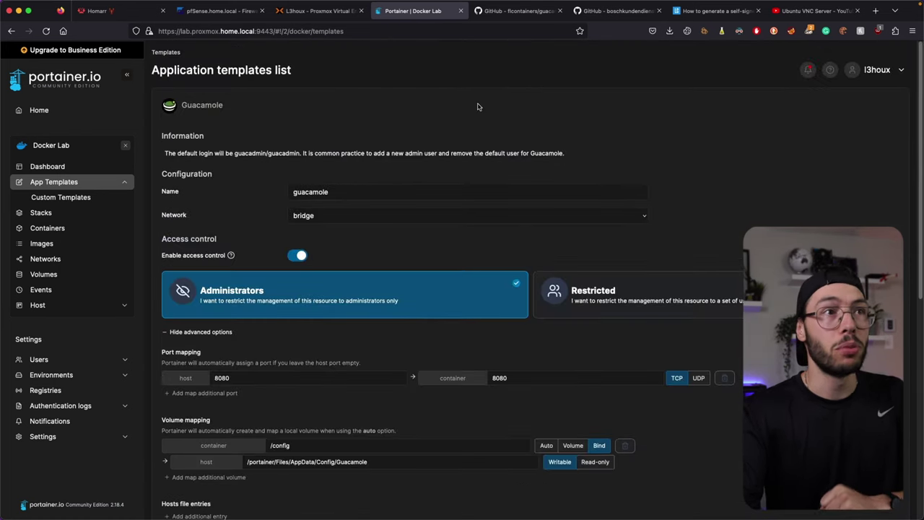
click(516, 12)
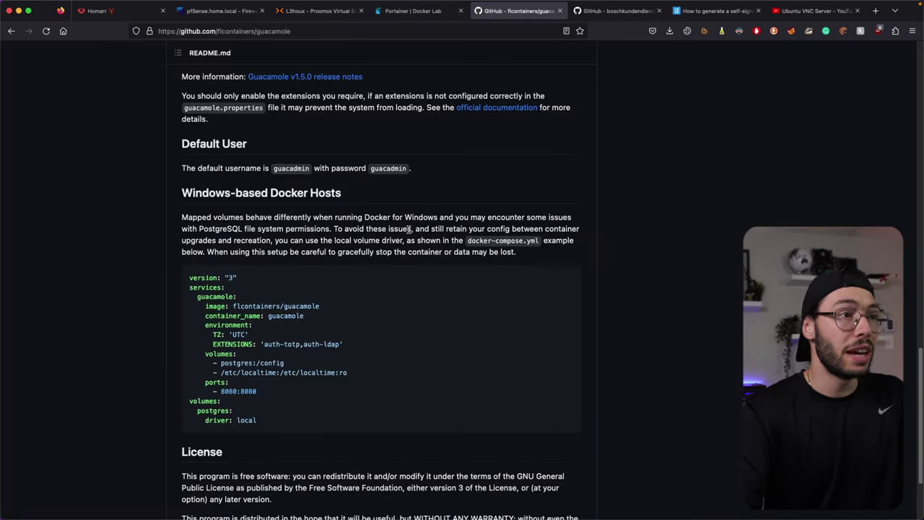
Step: List the Guacamole folder's files and open docker-compose.yml in nano
scroll(365, 243, up, 15)
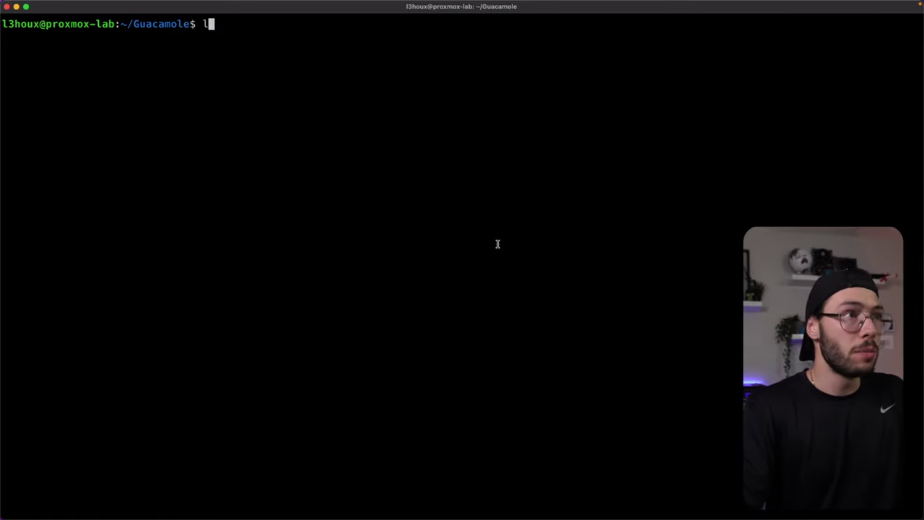
text(s)
key(Return)
text(nano docker-co)
key(BackSpace)
key(BackSpace)
text(doc)
key(Tab)
key(Return)
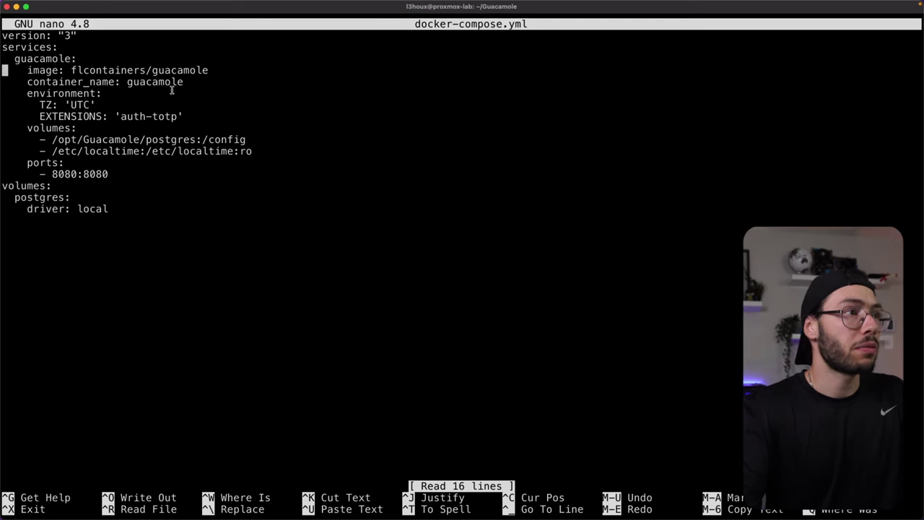
Step: Comment out the auth-totp EXTENSIONS line, save the file, and run docker compose up -d
double_click(66, 116)
drag(123, 117, 178, 116)
click(174, 116)
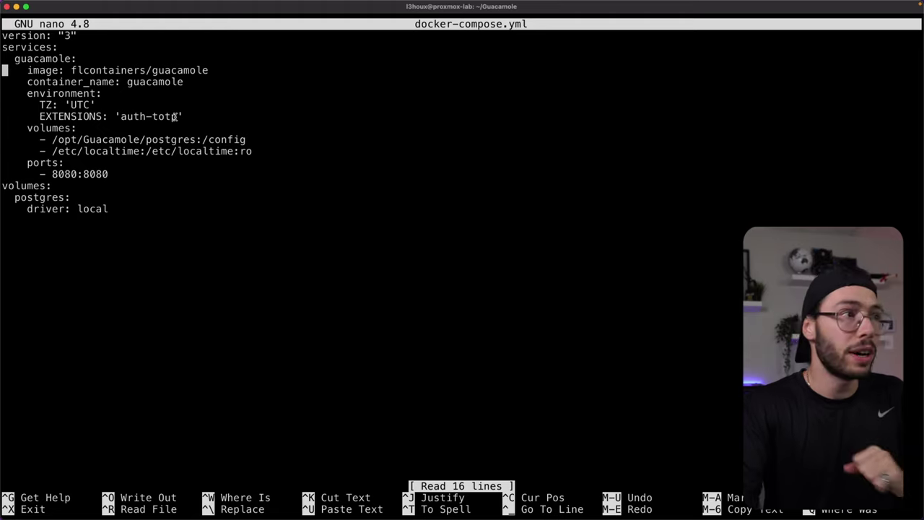
text(#)
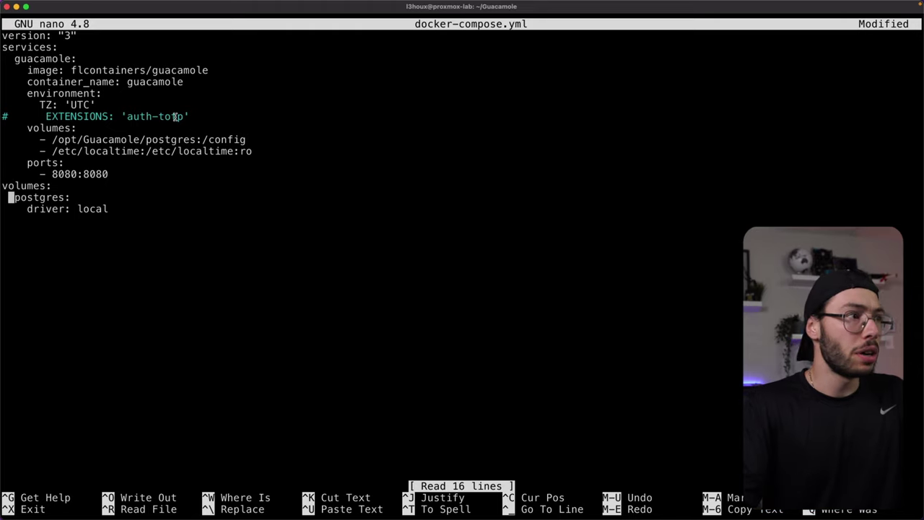
key(ctrl+o)
key(Return)
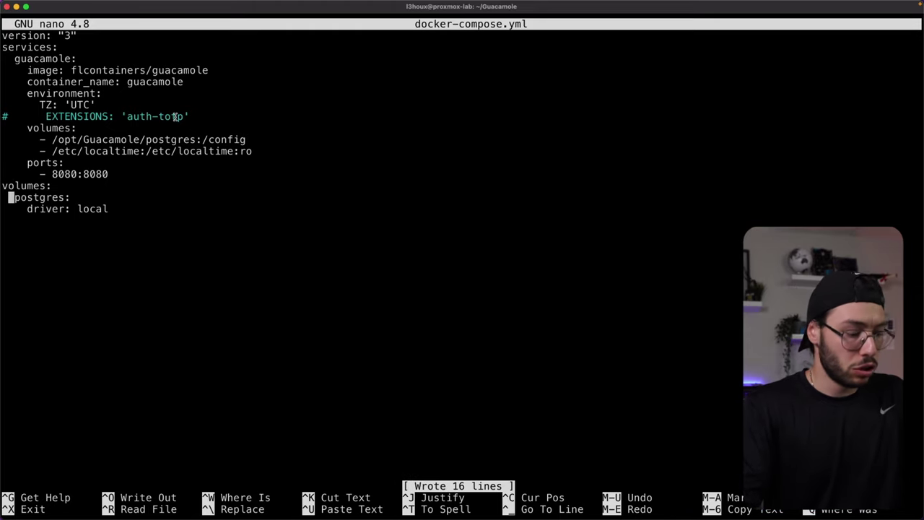
key(ctrl+x)
text(doc)
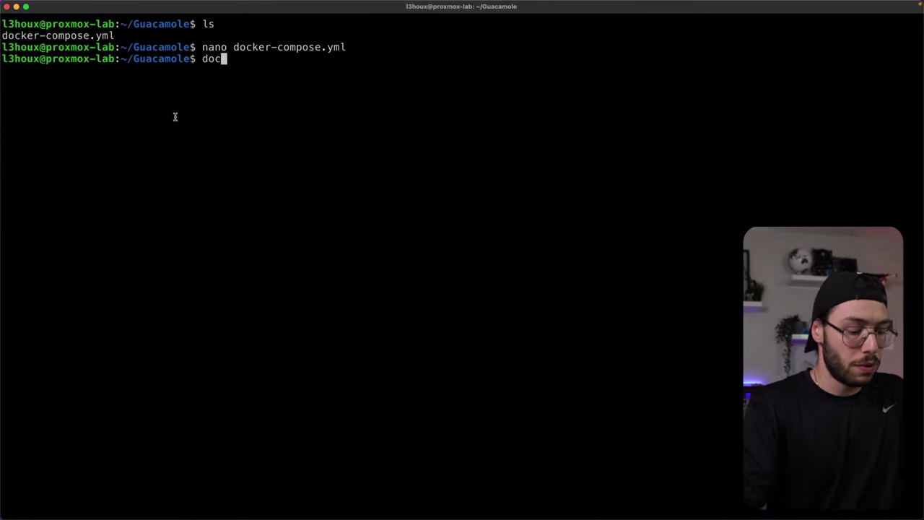
text(ker compose up -d)
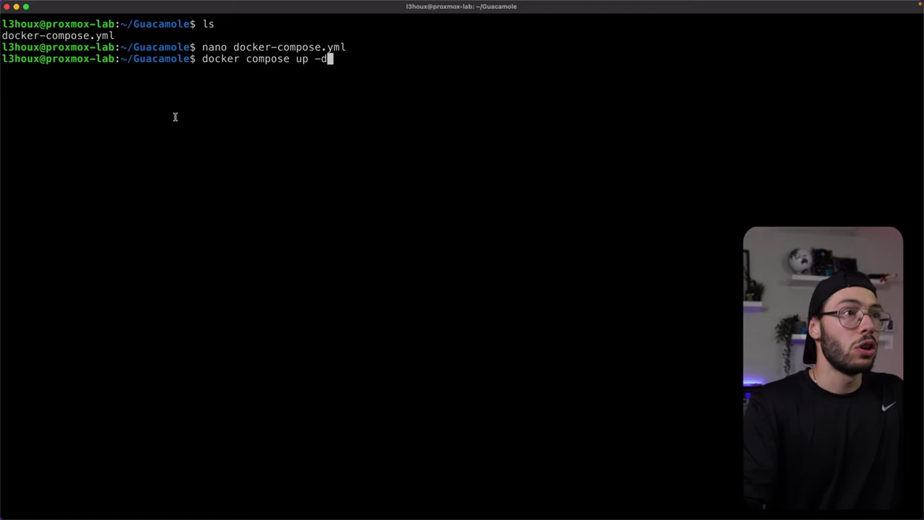
key(Return)
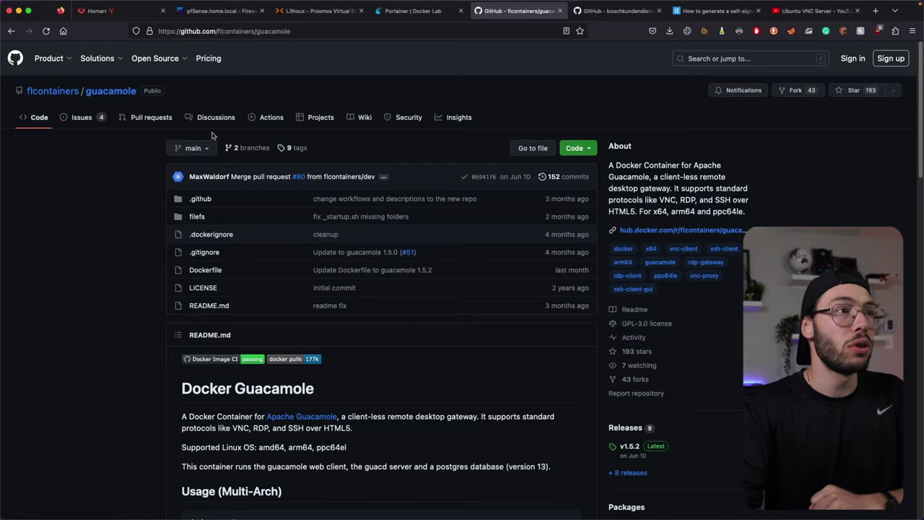
Step: Confirm in Portainer's Containers list that the guacamole container is running
click(398, 17)
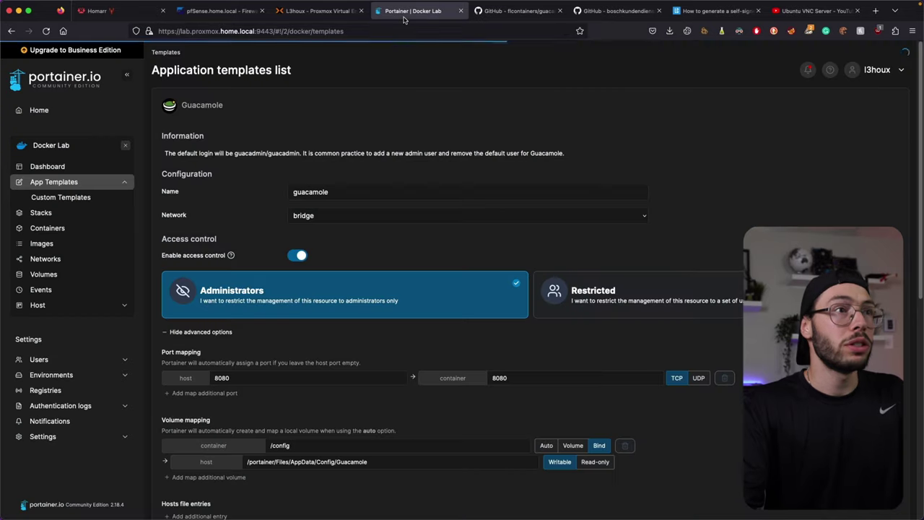
click(48, 228)
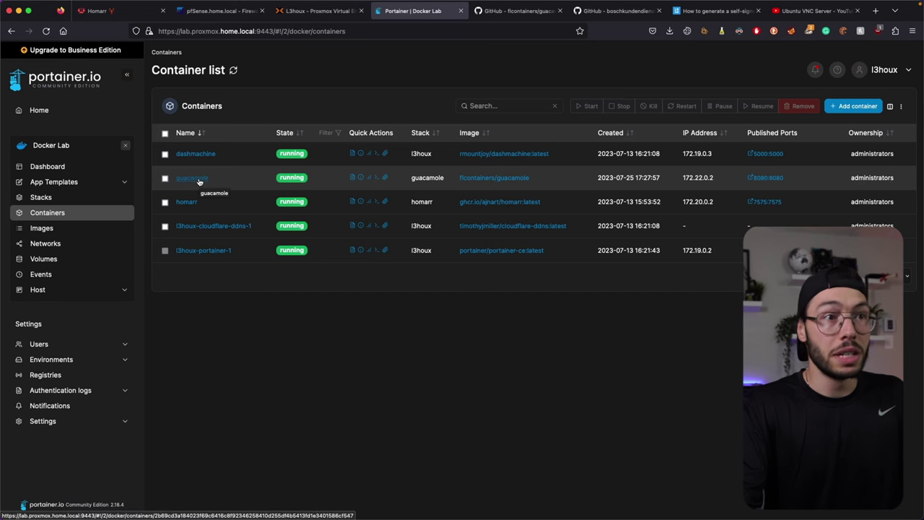
click(200, 182)
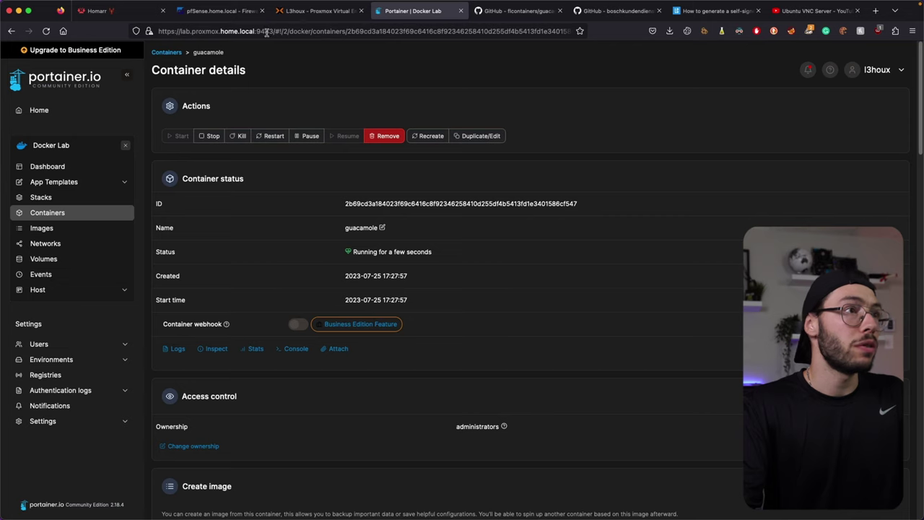
Step: Copy the lab host address into a new browser tab
click(190, 32)
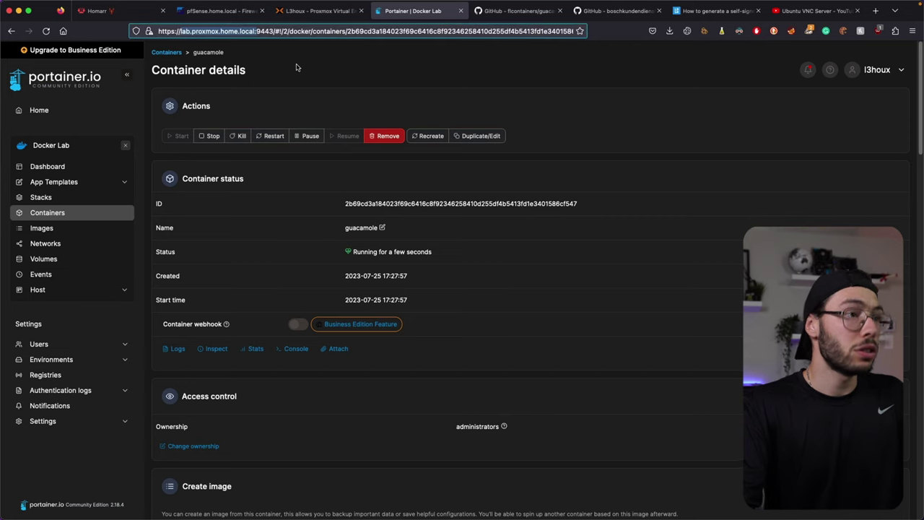
key(super+t)
key(super+v)
Step: Load lab.proxmox.home.local:8080 and log in with the default guacadmin account
text(8080)
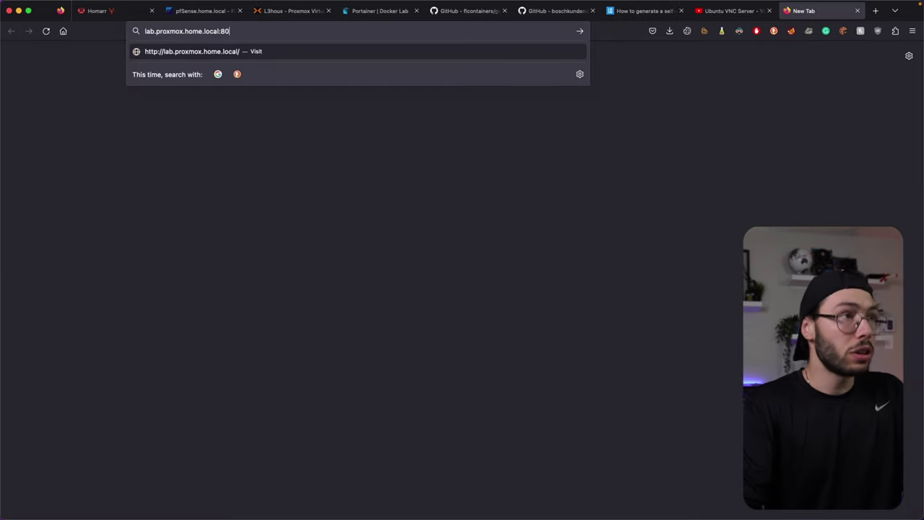
key(Return)
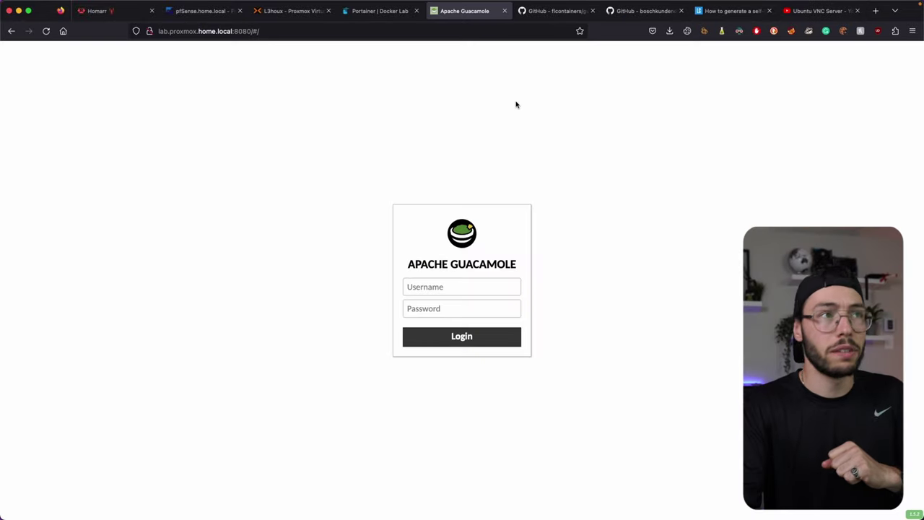
click(452, 288)
key(Down)
key(Return)
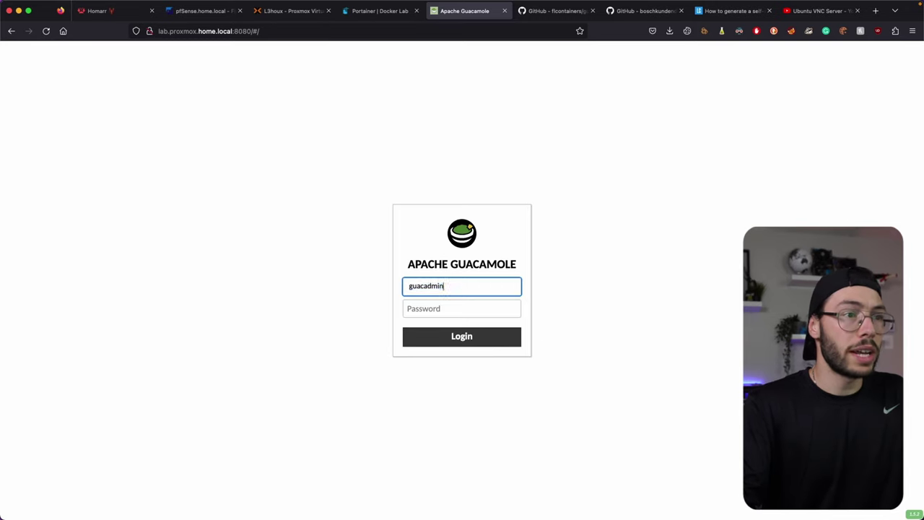
key(Tab)
key(Return)
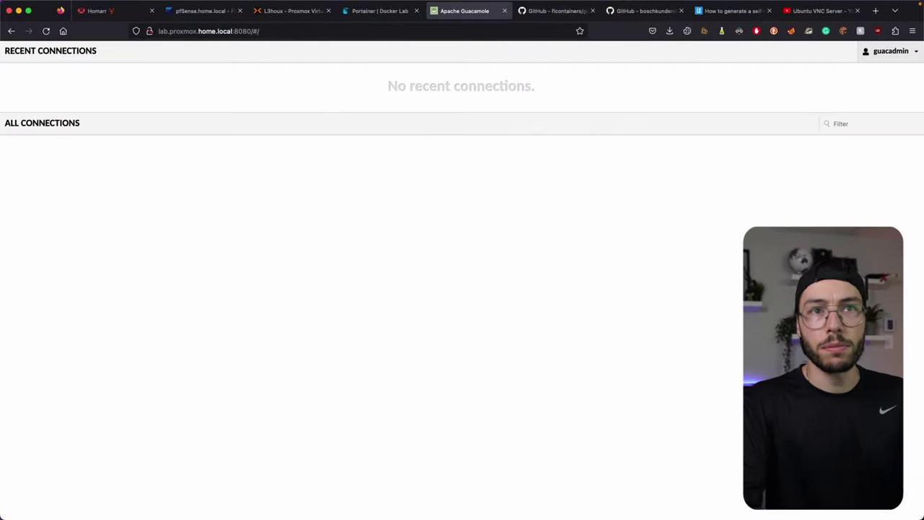
Step: Open the guacadmin user under Settings > Users and clone it
click(915, 52)
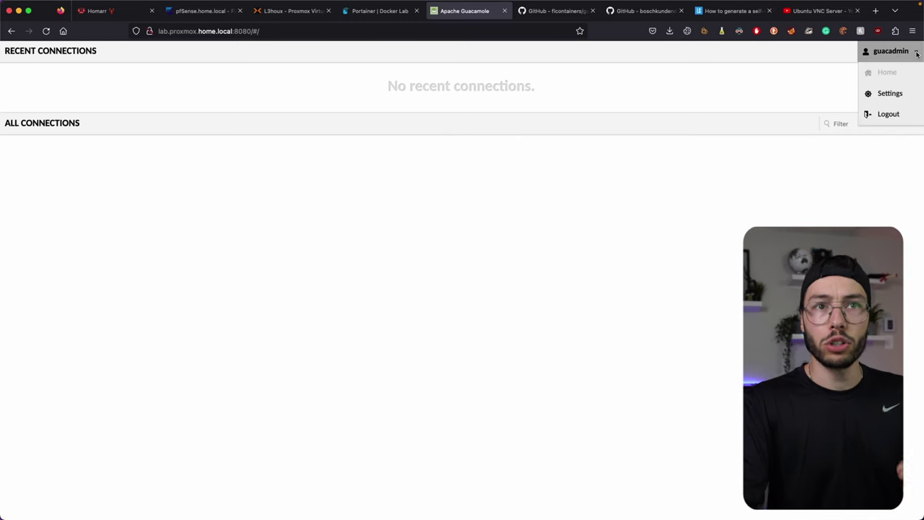
click(901, 94)
click(116, 72)
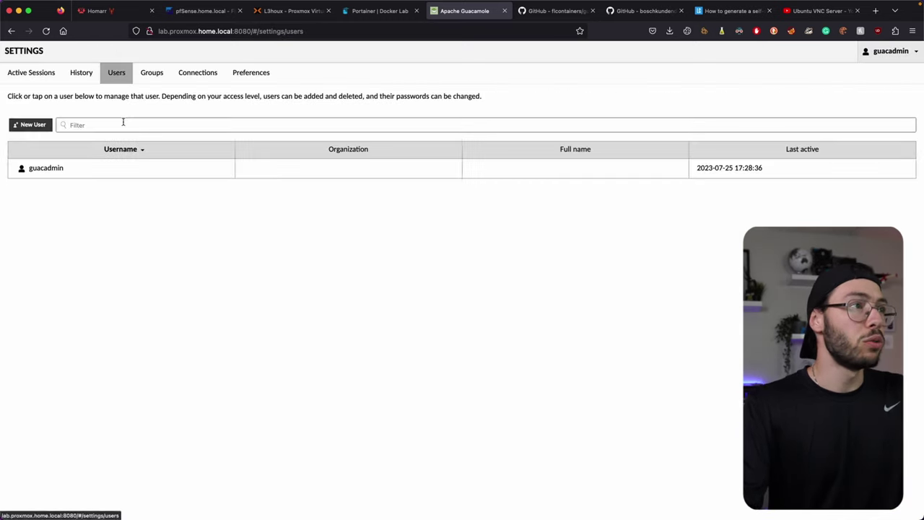
click(36, 174)
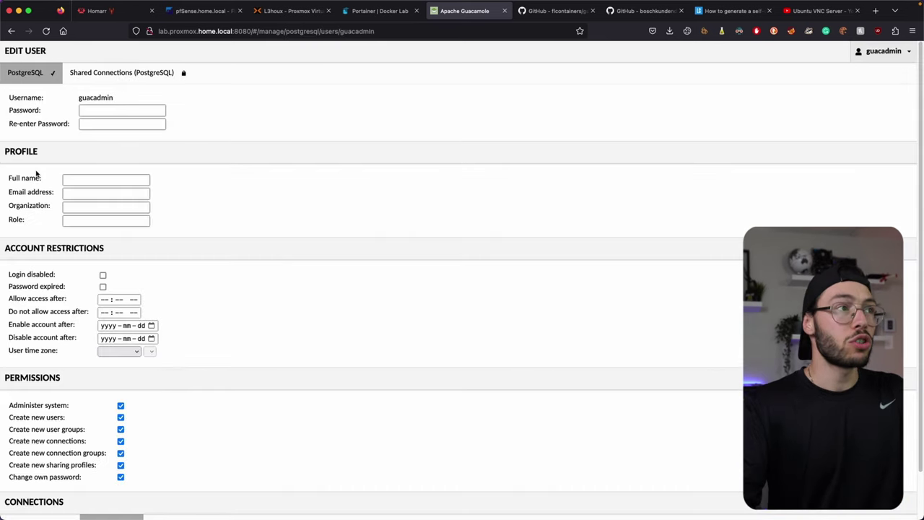
scroll(232, 238, down, 2)
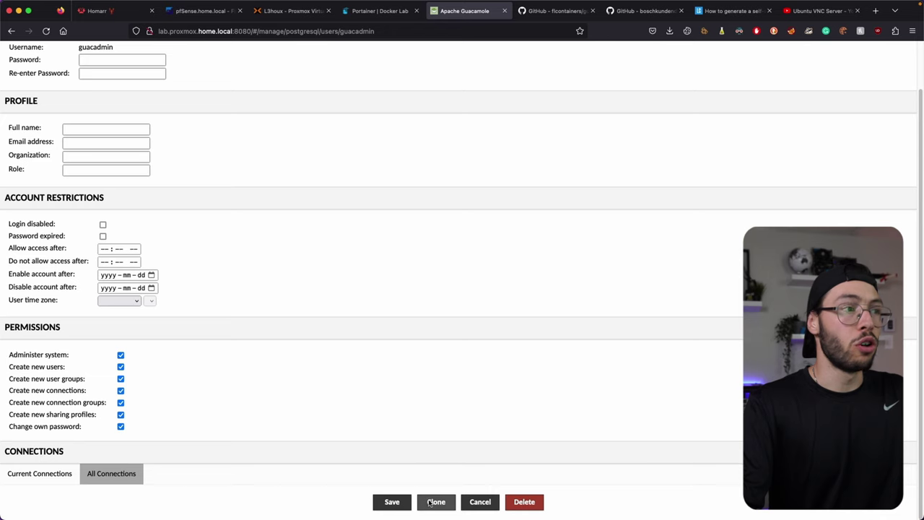
click(430, 501)
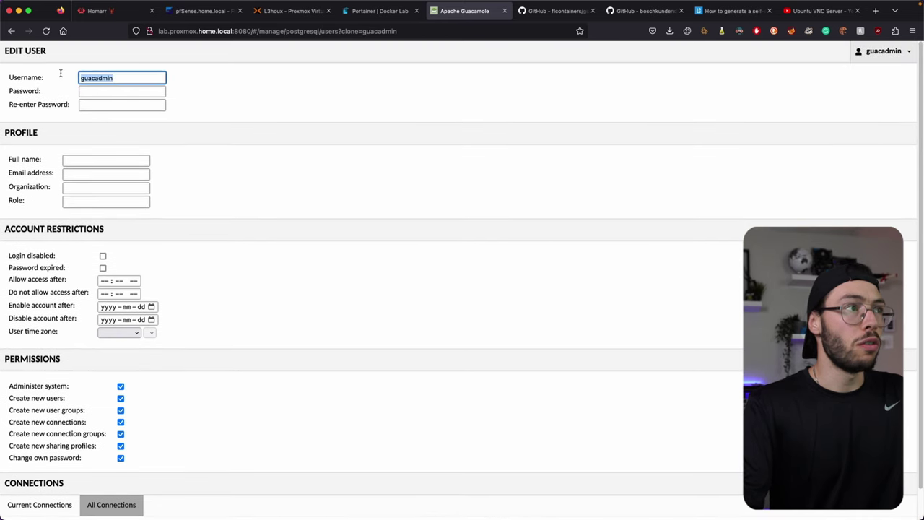
Step: Enter the new user's username, password twice and full name, then save the account
text(L3houx)
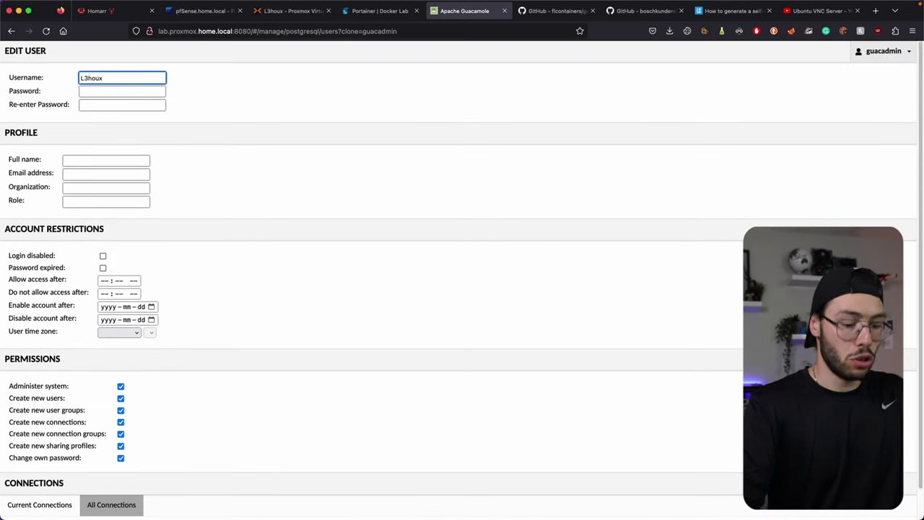
key(super+Tab)
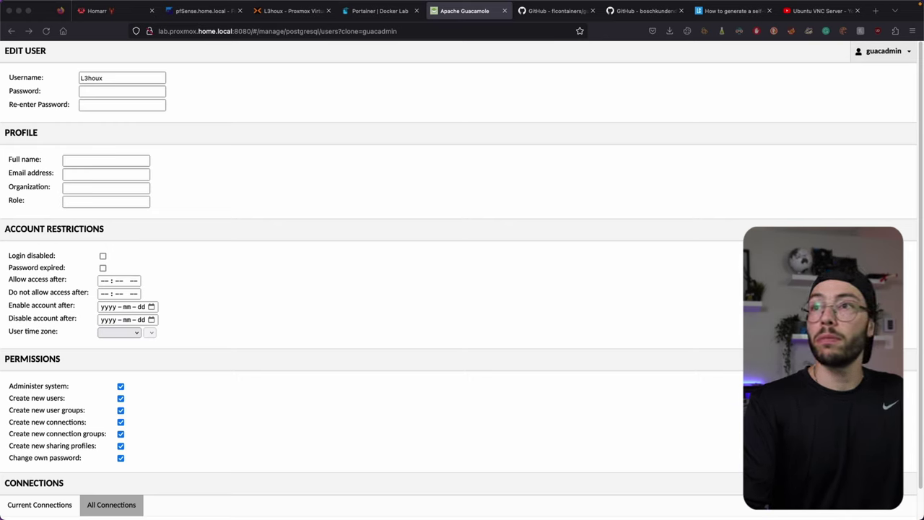
click(106, 91)
key(super+v)
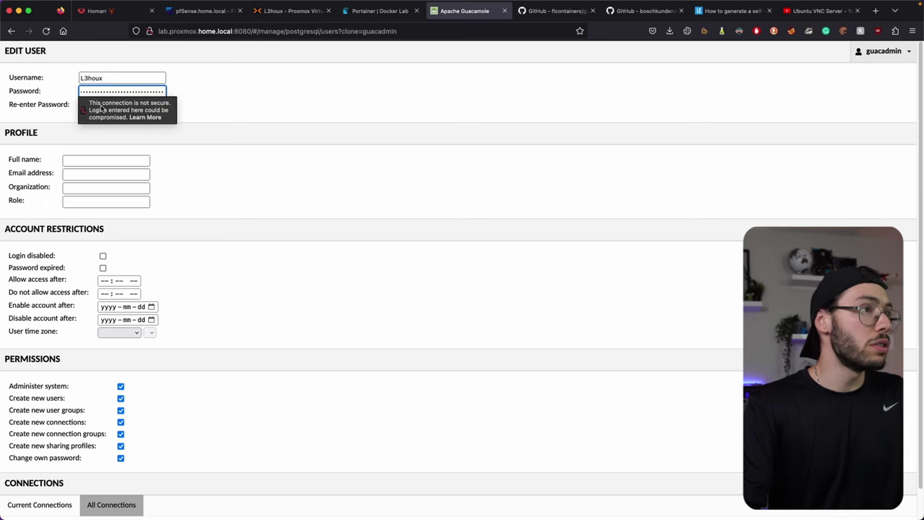
click(147, 106)
key(super+v)
click(292, 127)
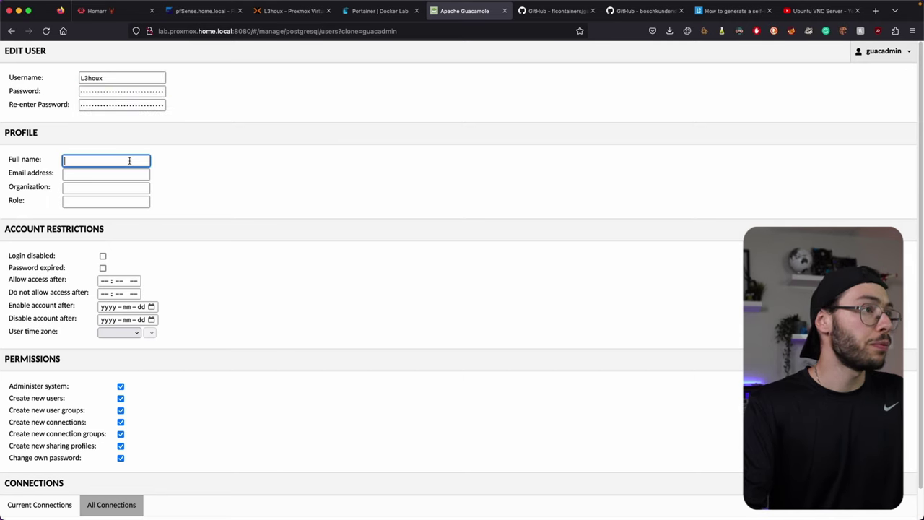
click(129, 160)
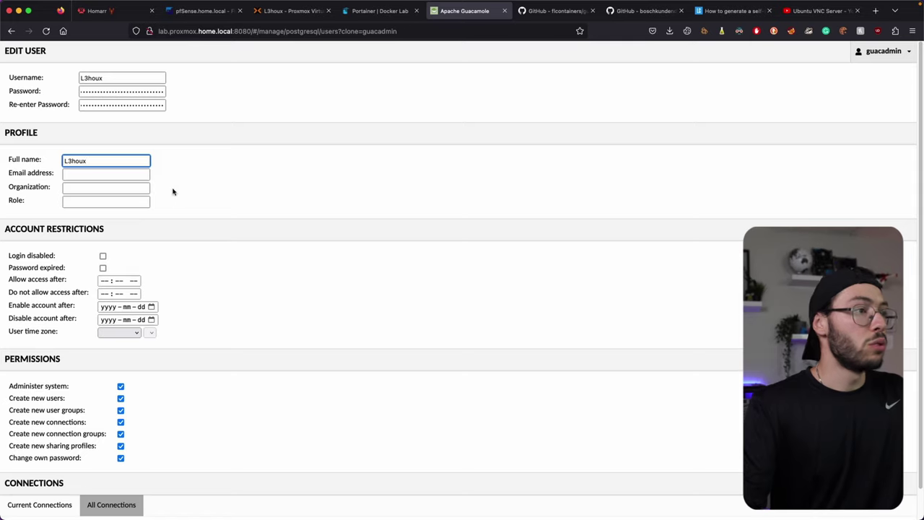
scroll(213, 205, down, 1)
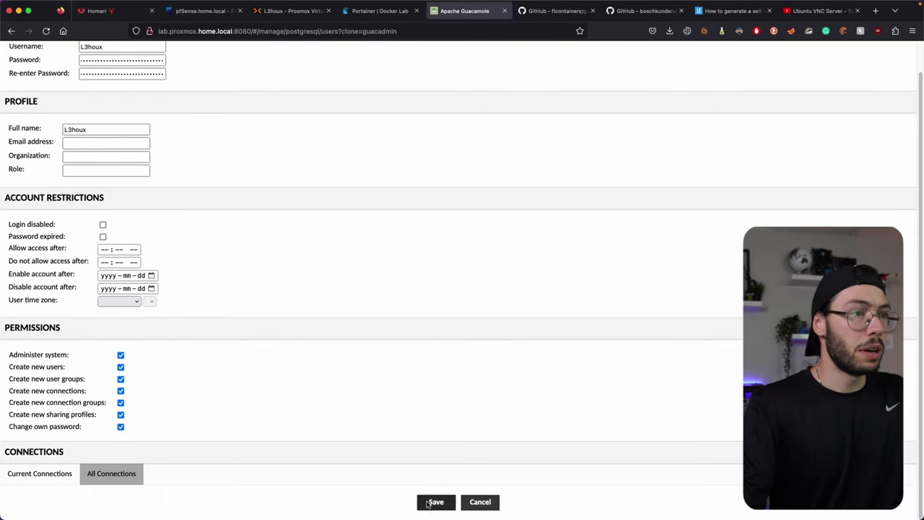
click(436, 501)
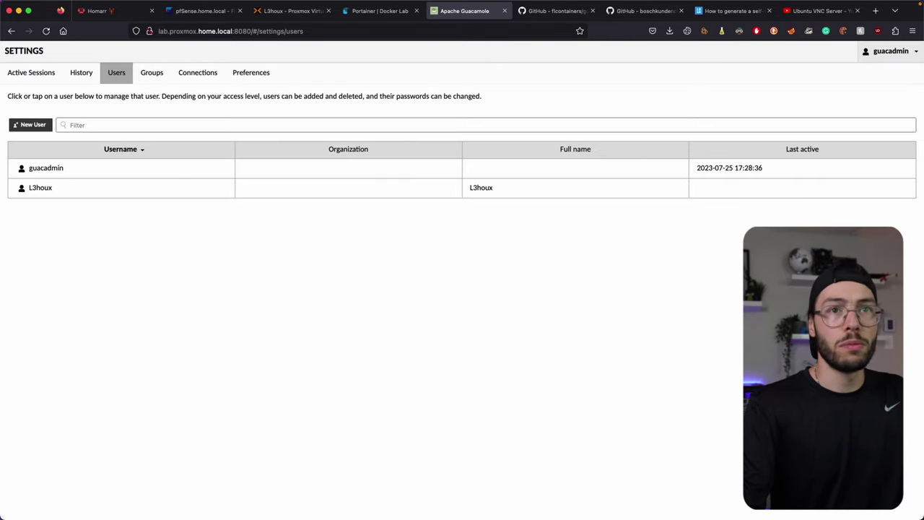
Step: Log out of guacadmin and log back in with the new user's credentials
click(887, 52)
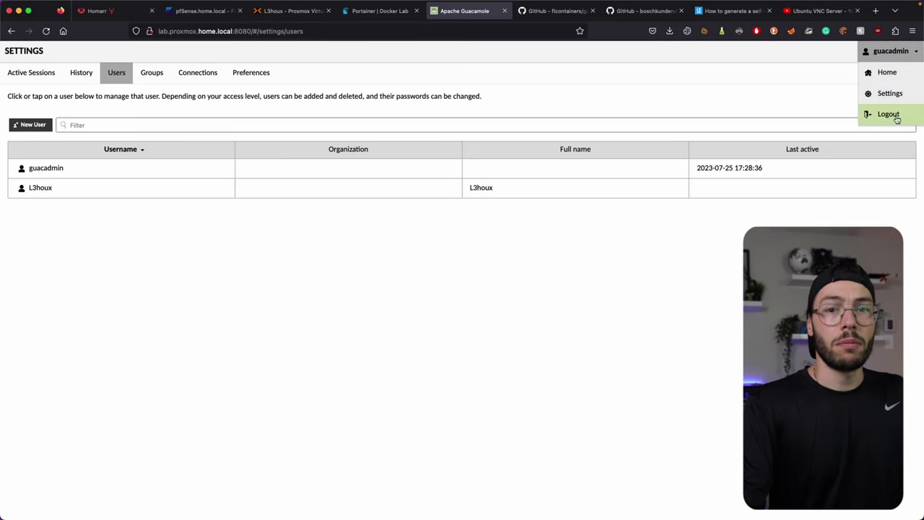
click(895, 117)
click(445, 289)
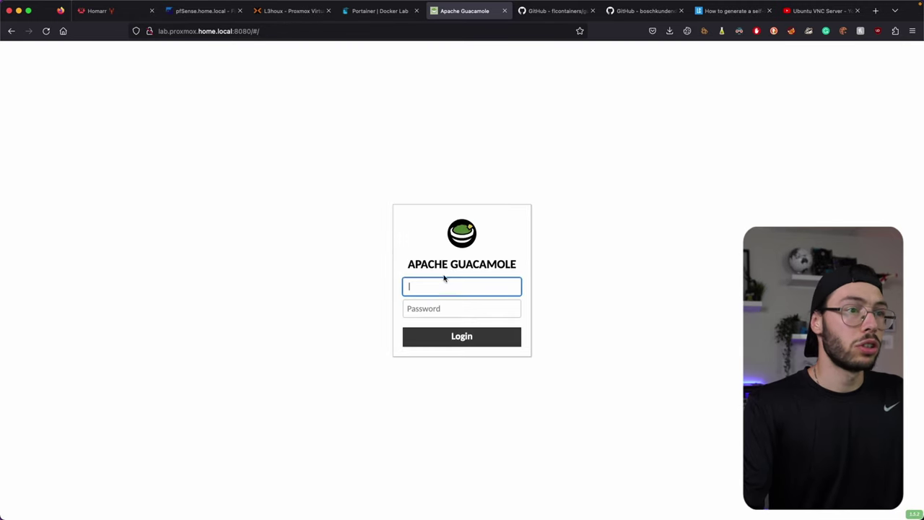
text(L3hou)
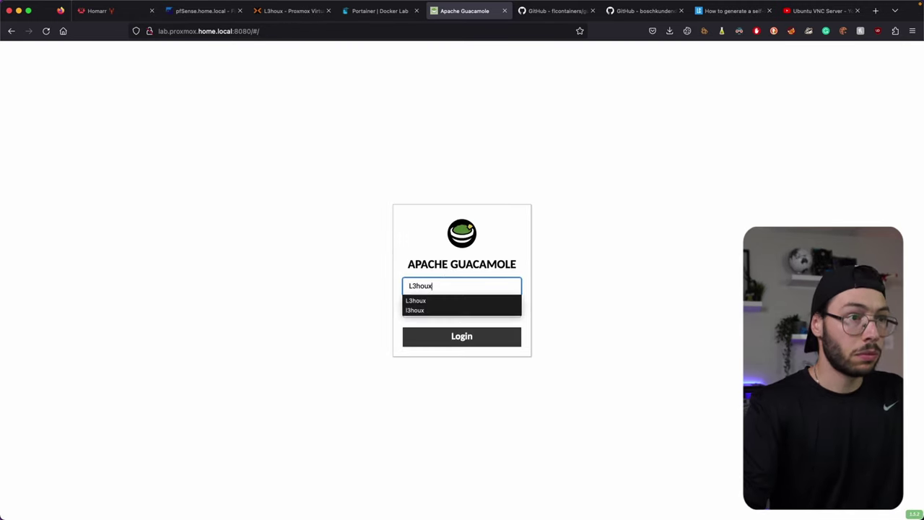
text(x)
key(Tab)
key(super+v)
click(470, 336)
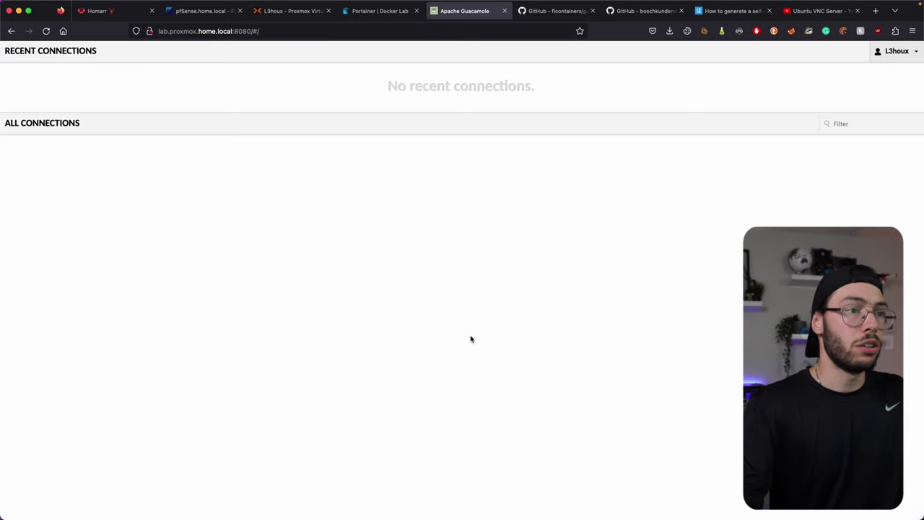
Step: Delete the guacadmin account from Settings > Users and return to Connections
click(913, 59)
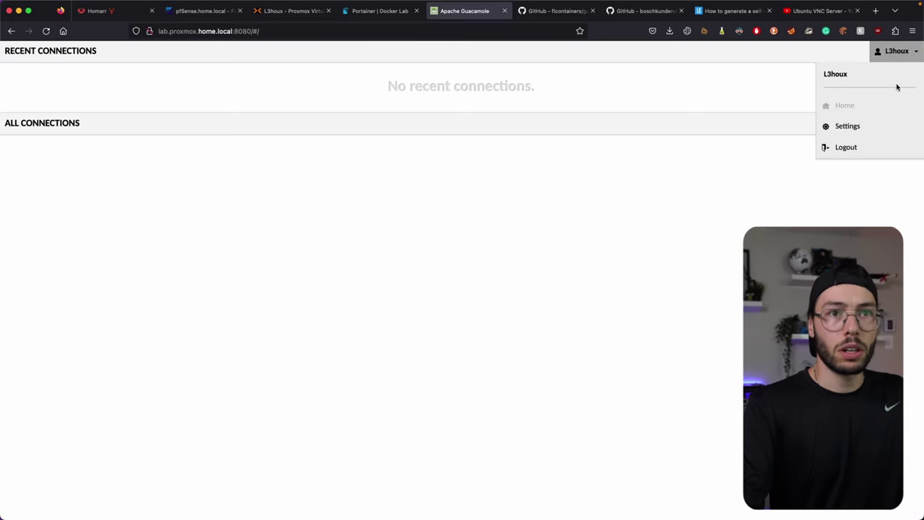
click(866, 124)
click(194, 75)
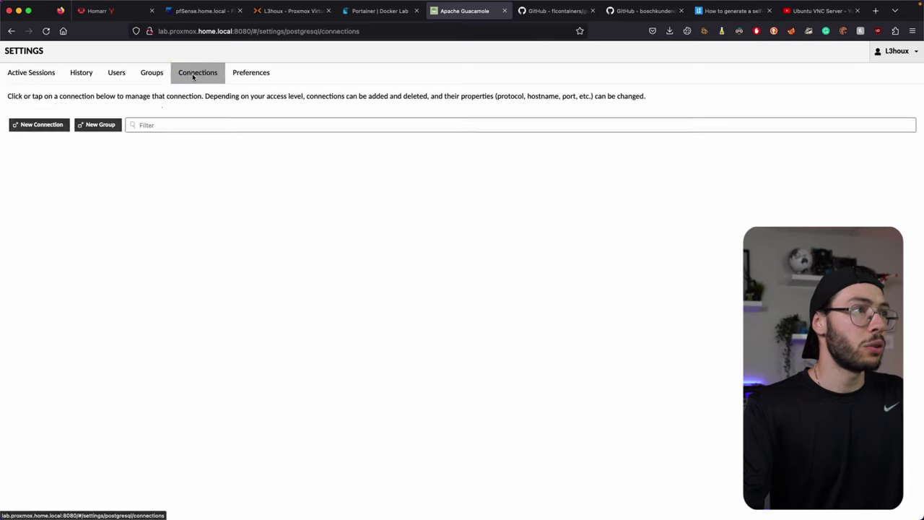
click(117, 73)
click(42, 169)
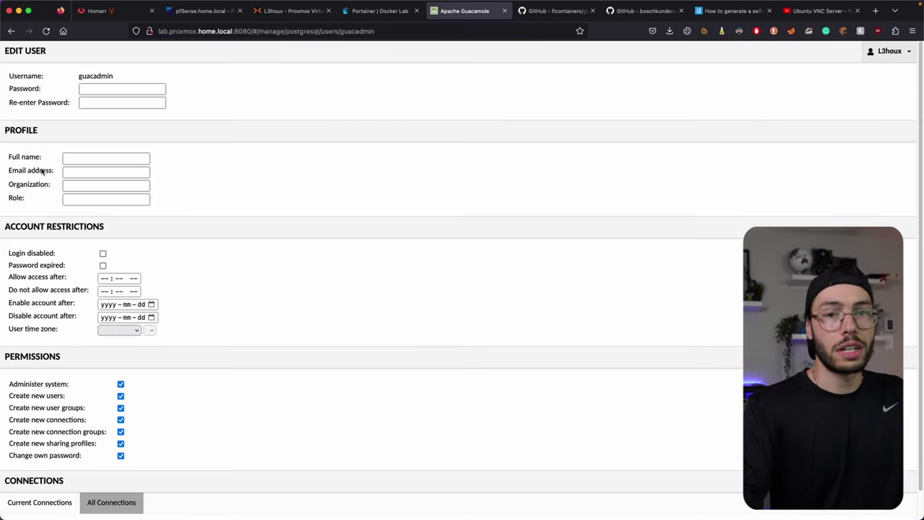
scroll(235, 406, down, 1)
click(514, 500)
click(437, 306)
click(197, 72)
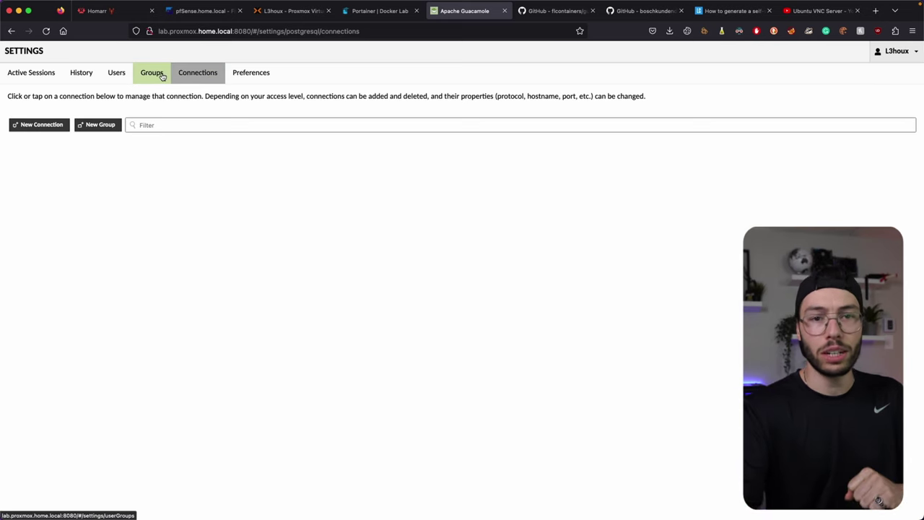
Step: Add root connection groups named Windows and Linux, then expand Windows
click(101, 125)
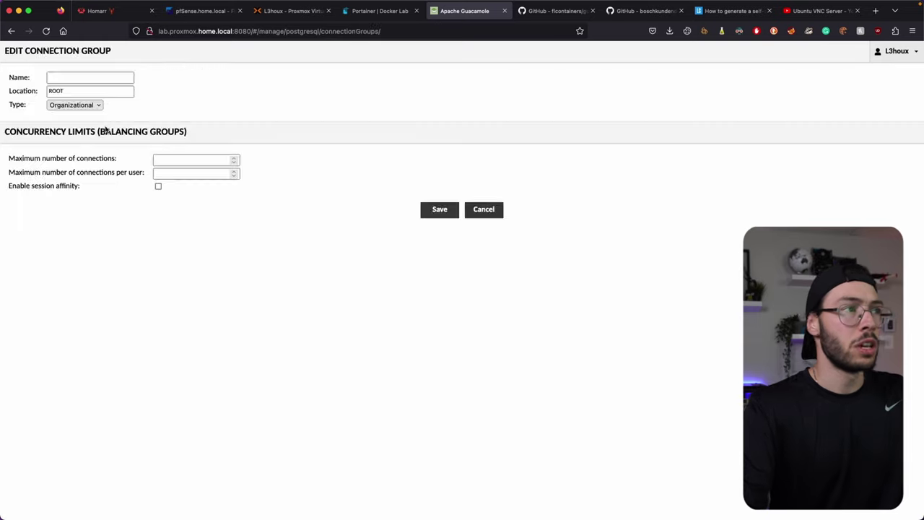
click(73, 77)
text(Windows)
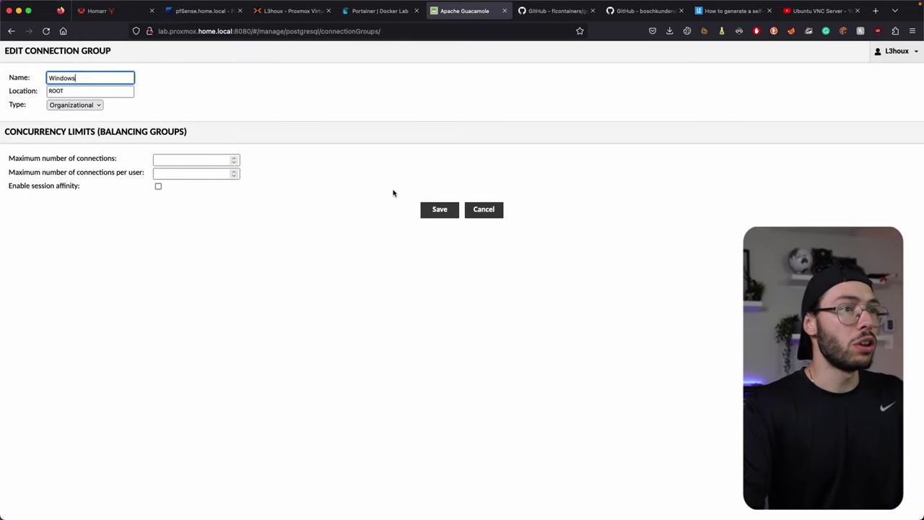
click(439, 210)
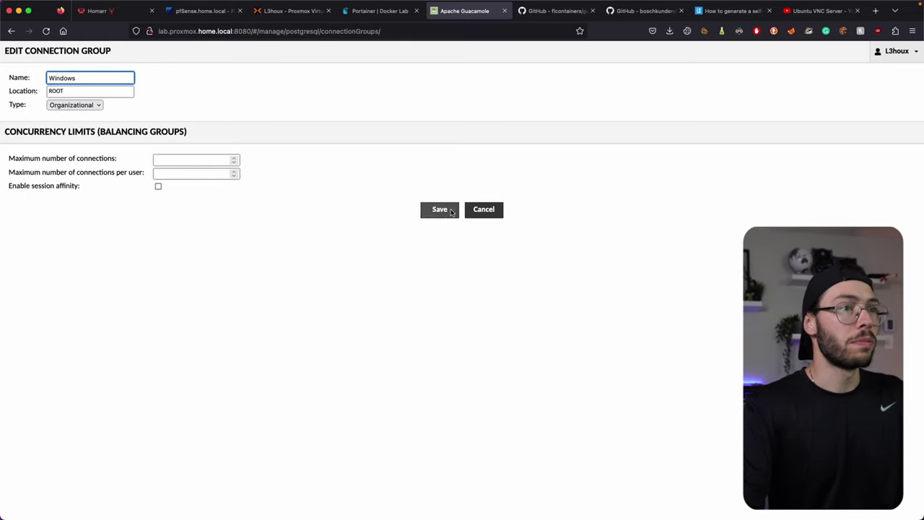
click(100, 125)
click(106, 77)
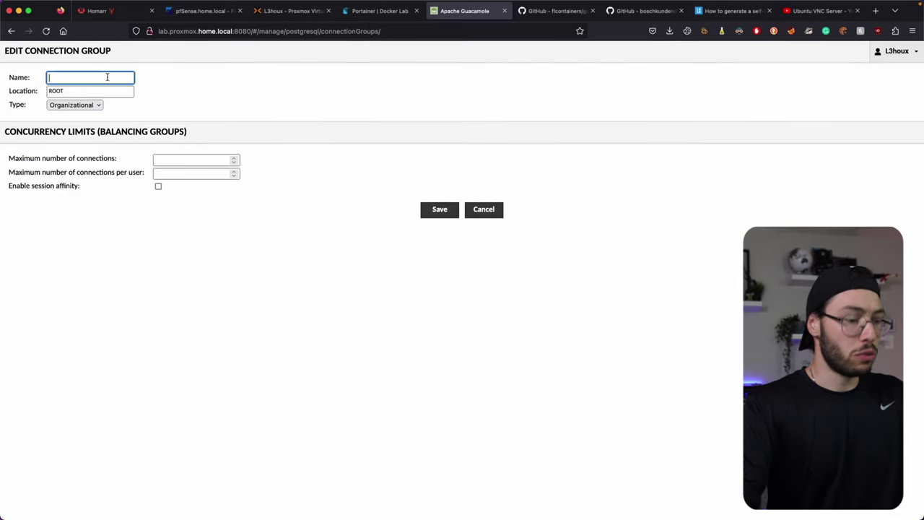
click(439, 210)
click(13, 160)
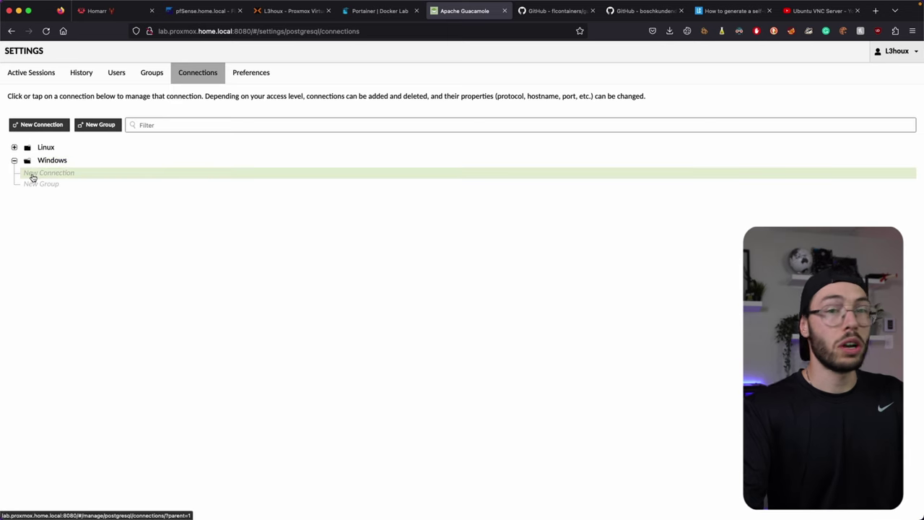
Step: Add a connection named Windows-Perso in the Windows group using the RDP protocol
click(31, 175)
click(73, 78)
text(Windows-Perso)
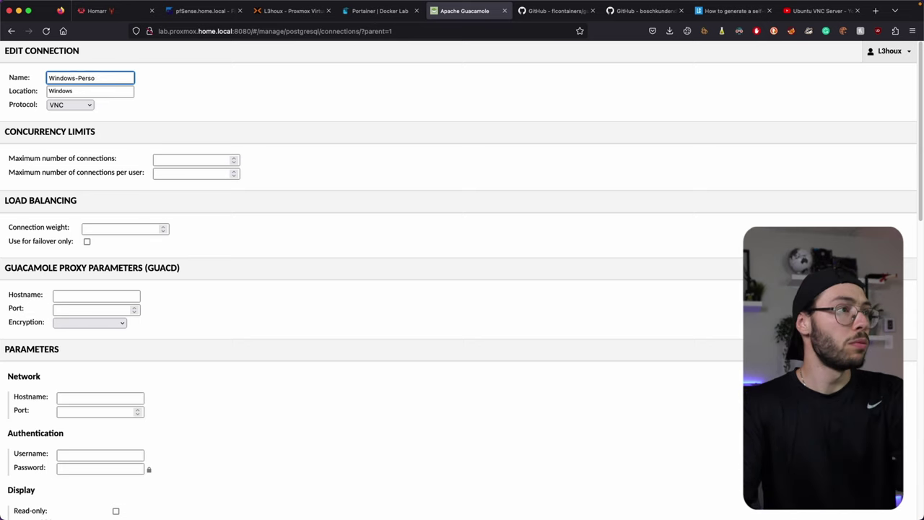
click(69, 107)
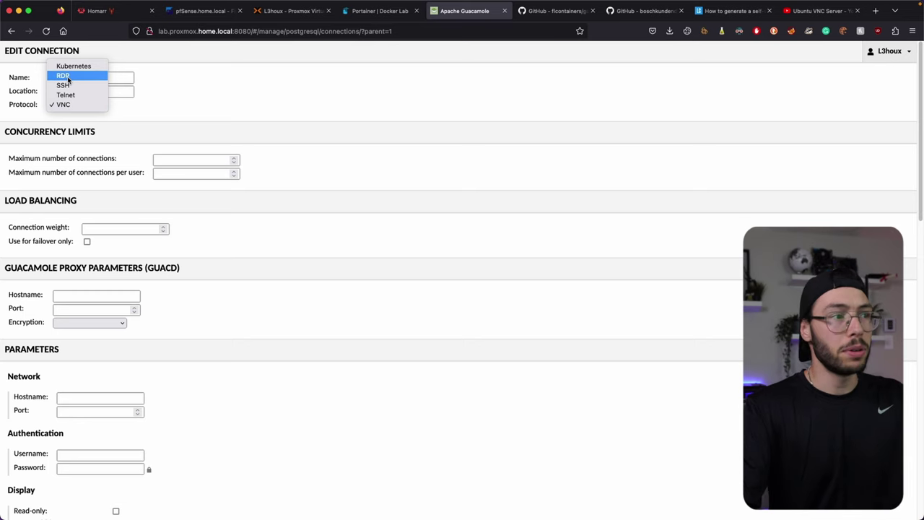
click(69, 78)
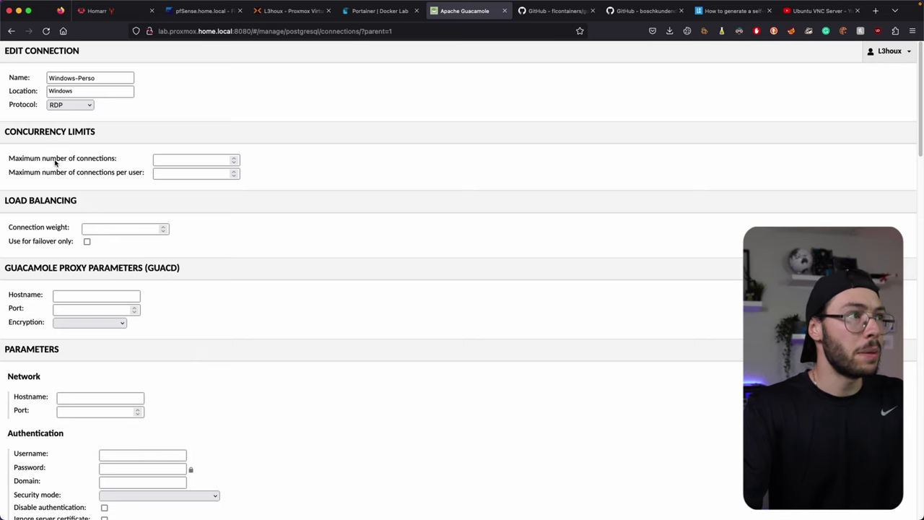
Step: Set the hostname to the Windows-Perso VM's IP (192.168.10.214), checked in Proxmox
scroll(11, 132, down, 2)
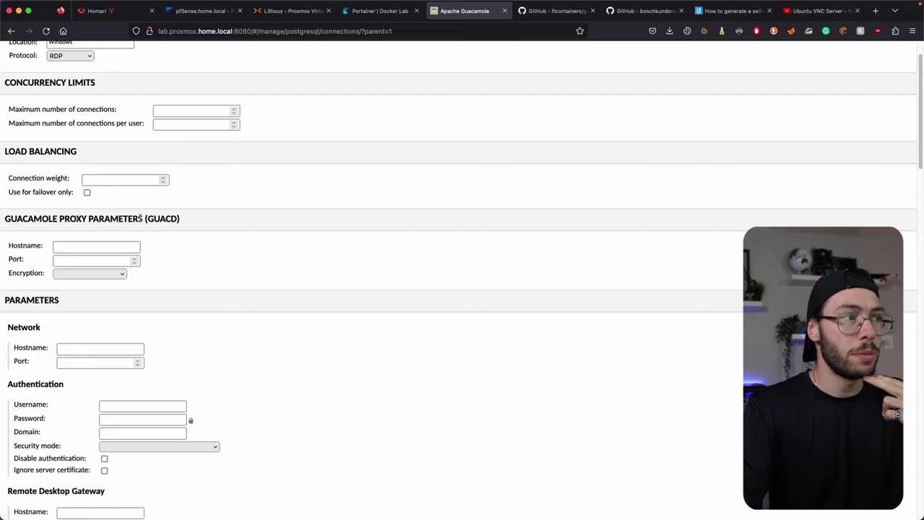
scroll(140, 218, down, 1)
click(88, 316)
text(19)
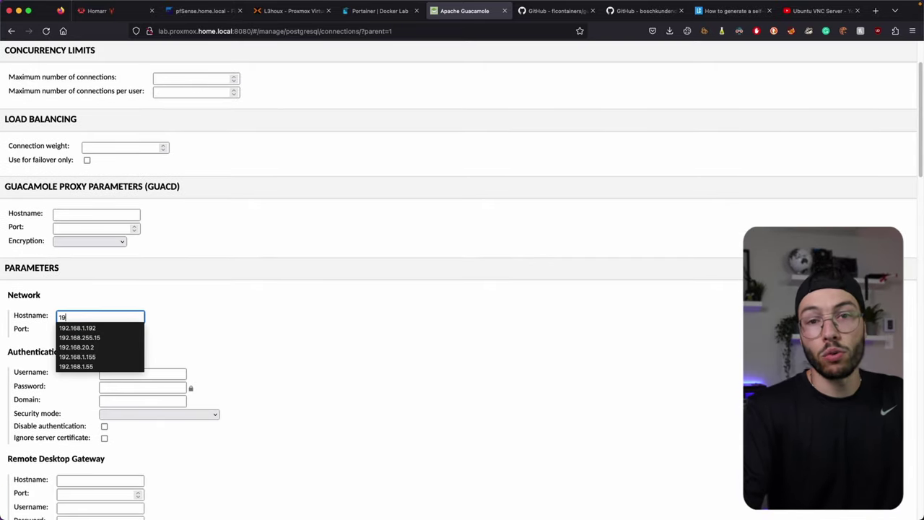
text(2.168.10.5)
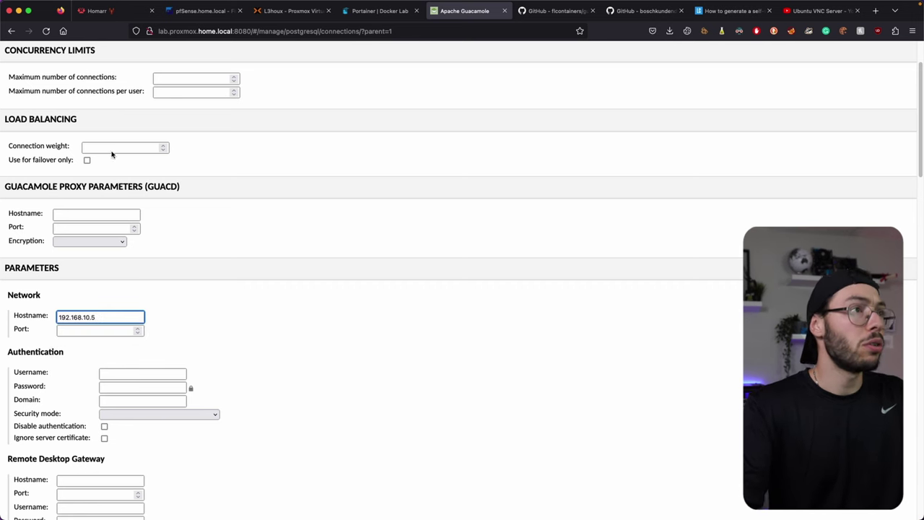
click(283, 13)
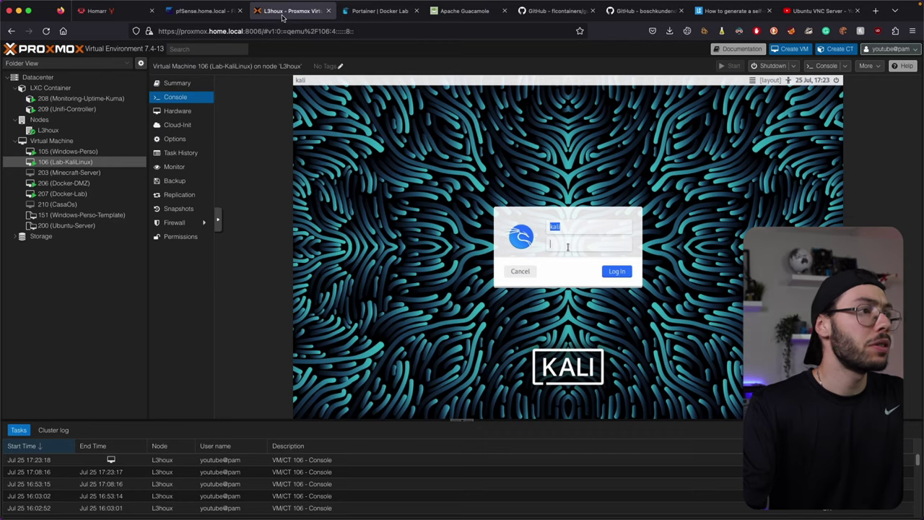
click(72, 153)
click(176, 83)
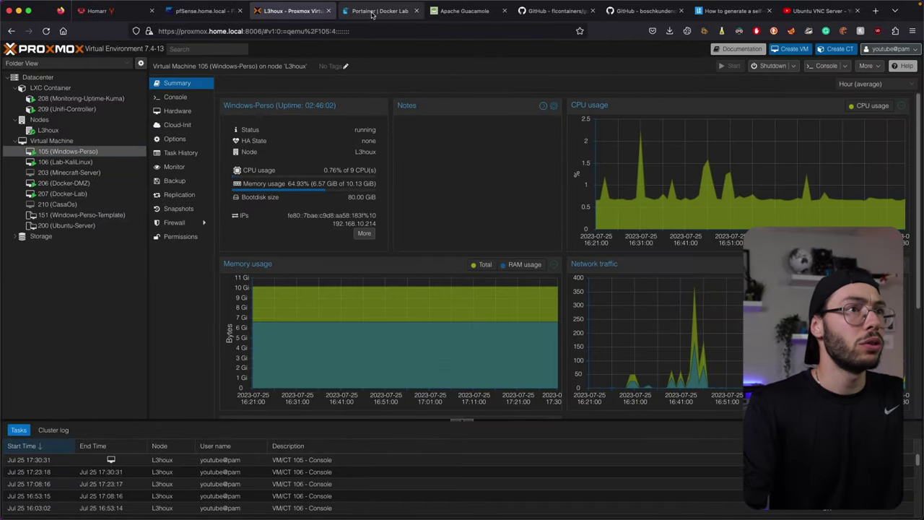
click(464, 12)
key(BackSpace)
Step: Finish the hostname as 192.168.10.214 and set the RDP port to 3389
text(214)
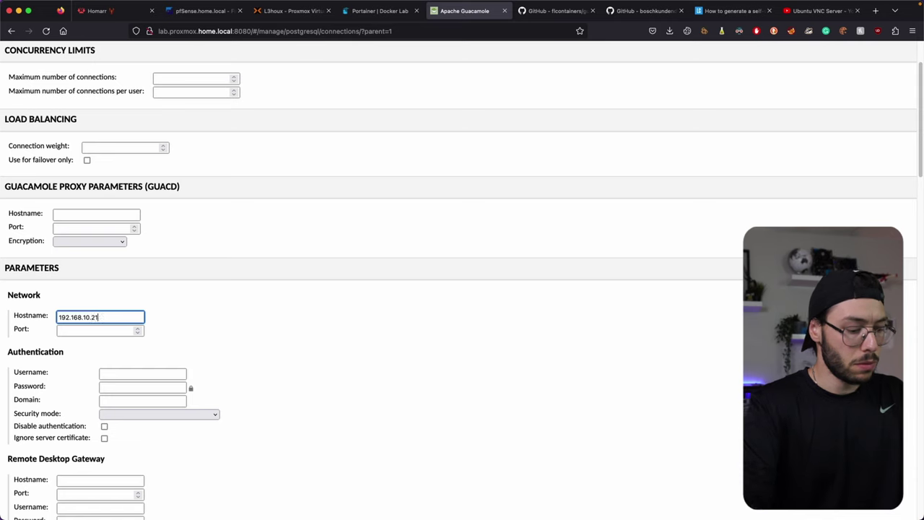
click(99, 329)
text(3389)
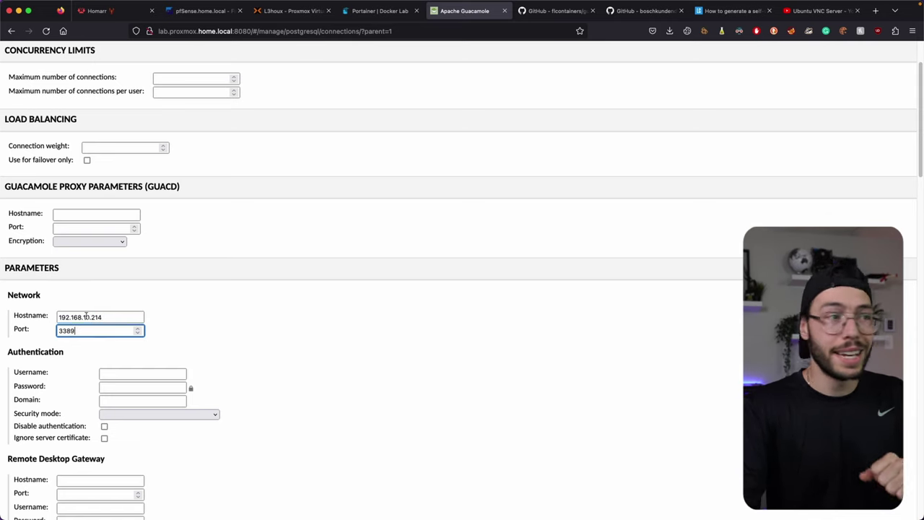
Step: Enter the Windows account username and password, and tick Ignore server certificate
click(123, 371)
text(L3h)
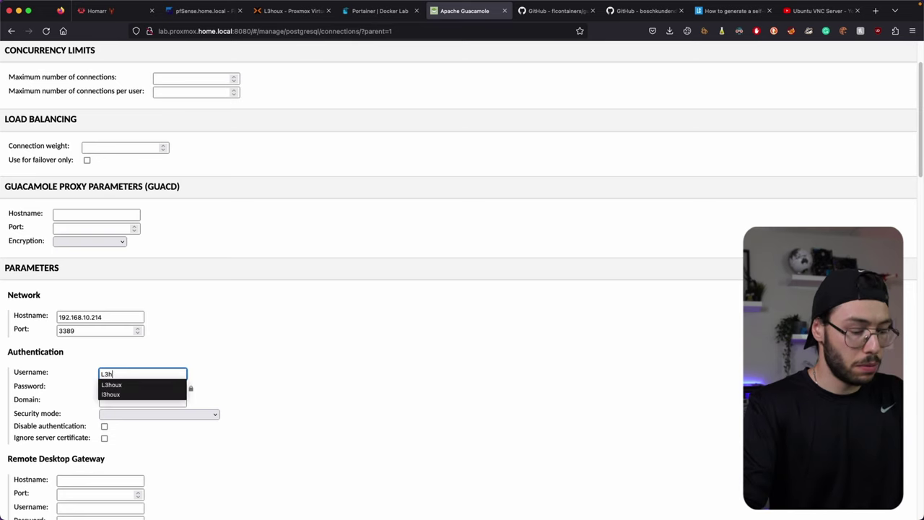
text(oux)
key(Tab)
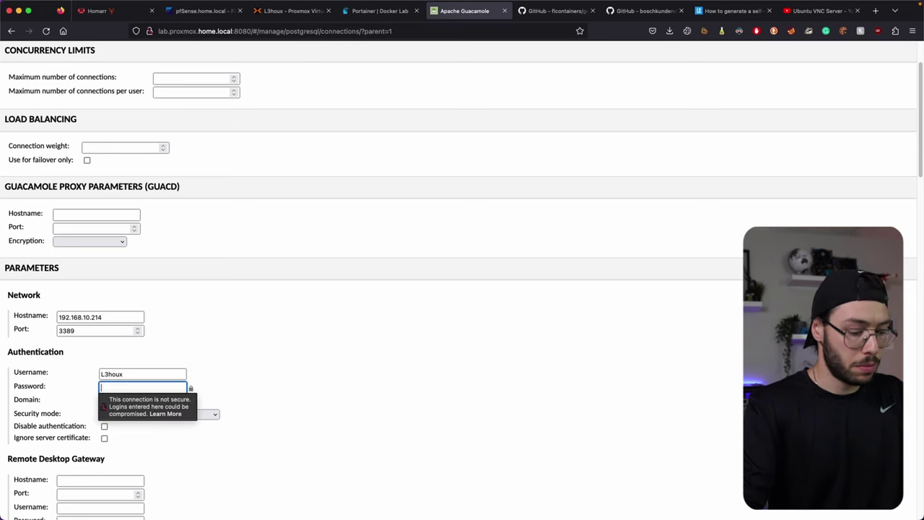
click(332, 358)
scroll(161, 296, down, 4)
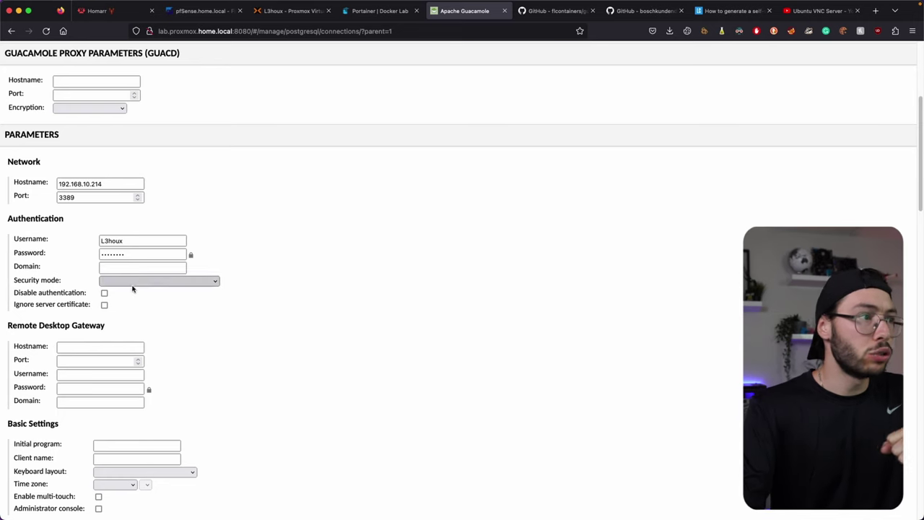
click(105, 305)
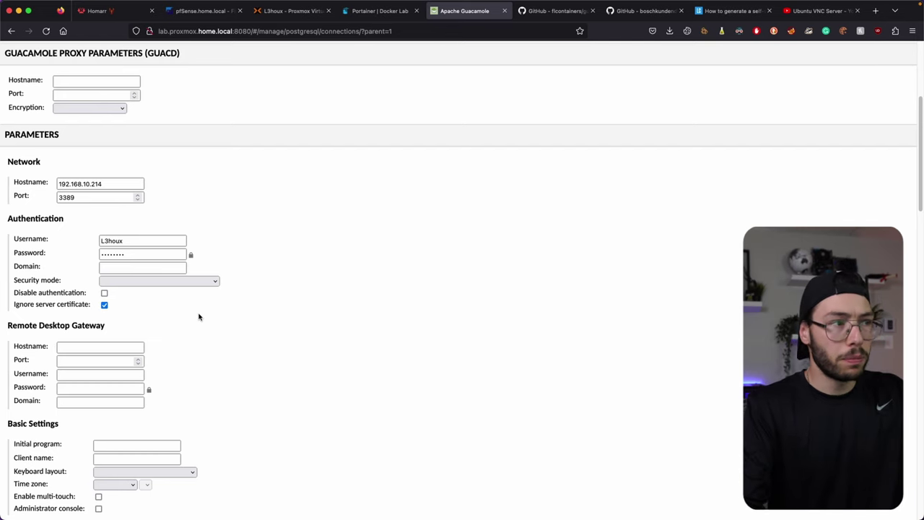
Step: Set Color depth to True color (32-bit) and Resize method to "Display Update" virtual channel (RDP 8.1+)
scroll(201, 316, down, 2)
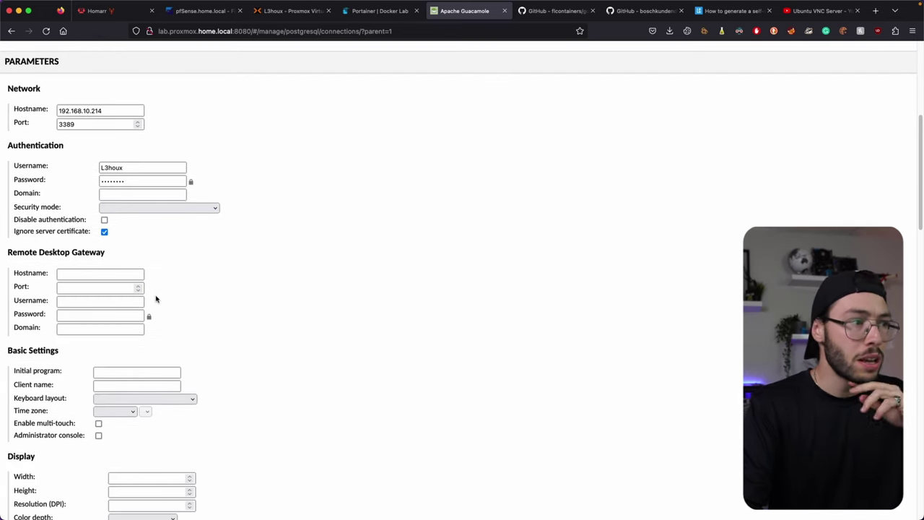
scroll(49, 365, down, 1)
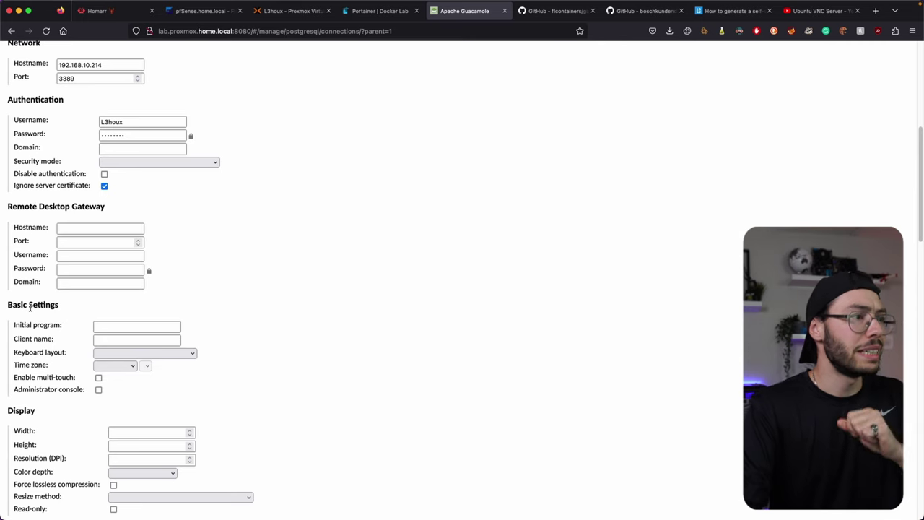
scroll(39, 298, down, 3)
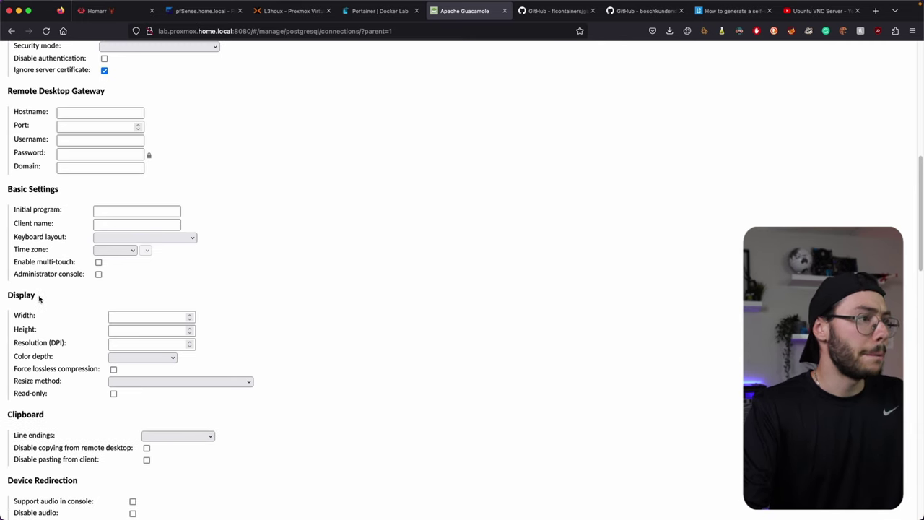
scroll(29, 293, down, 3)
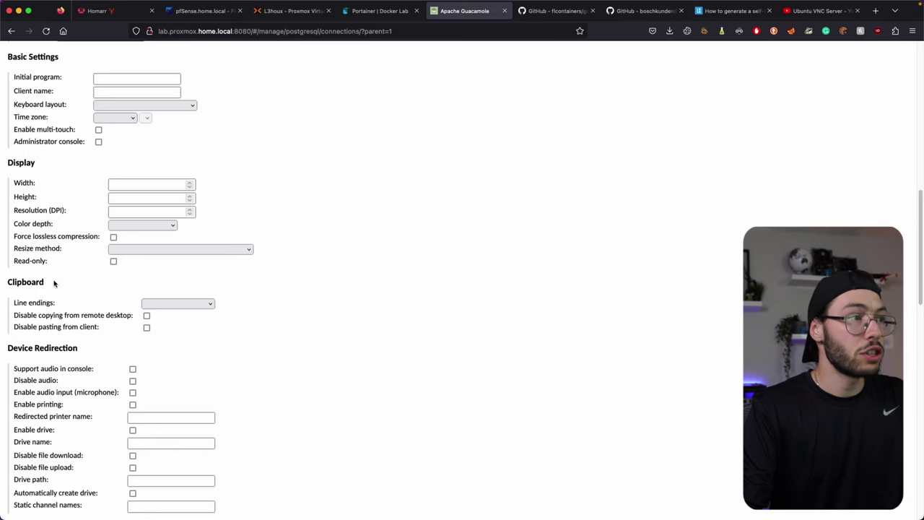
scroll(43, 285, up, 1)
click(153, 253)
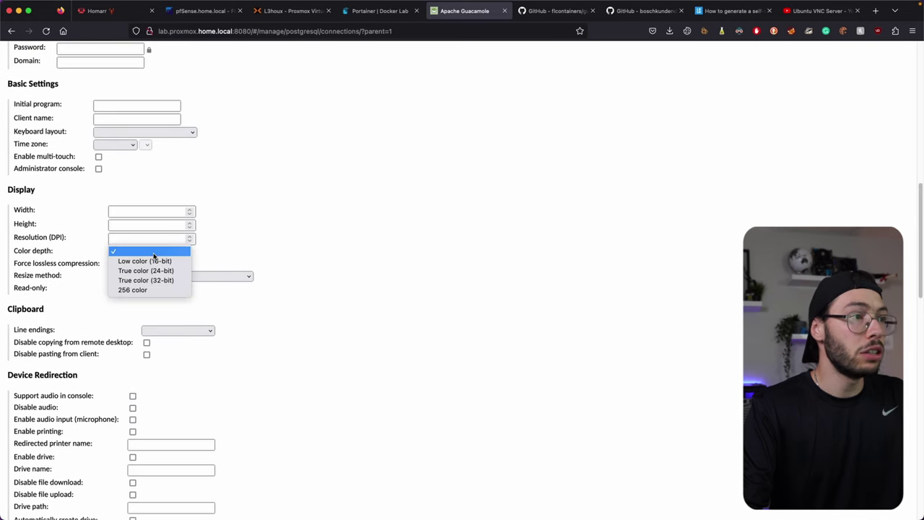
click(153, 282)
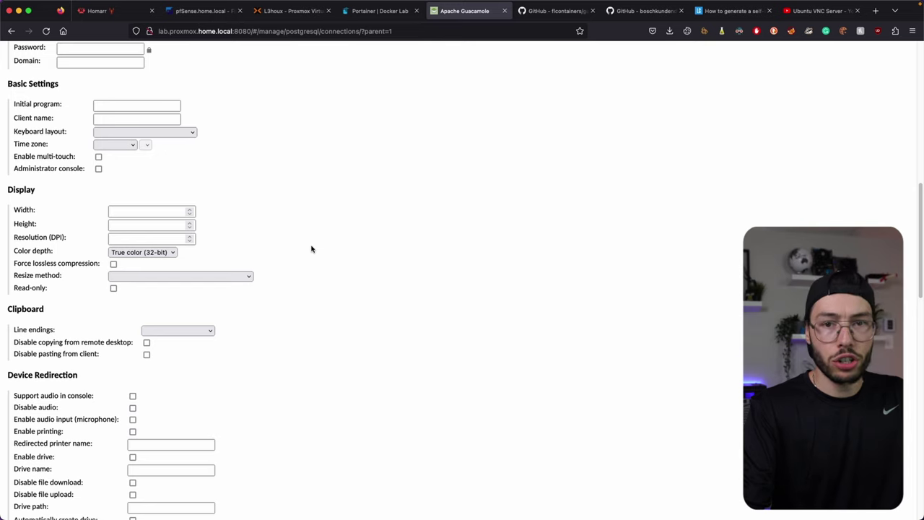
click(186, 280)
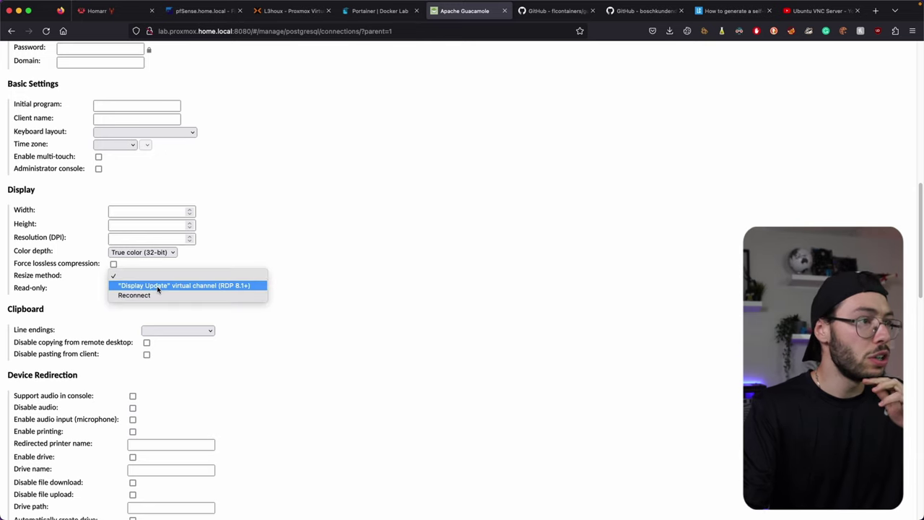
click(156, 288)
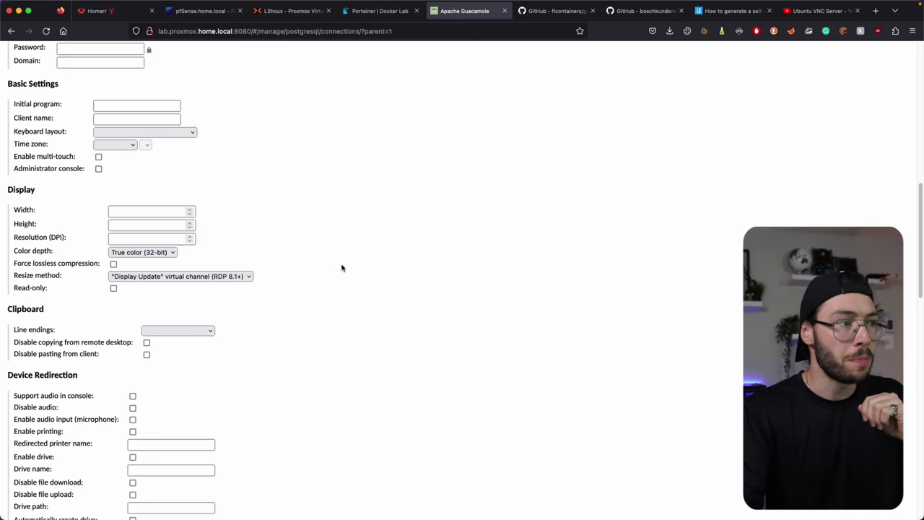
Step: Tick Enable font smoothing (ClearType) in the Performance settings
scroll(342, 267, down, 6)
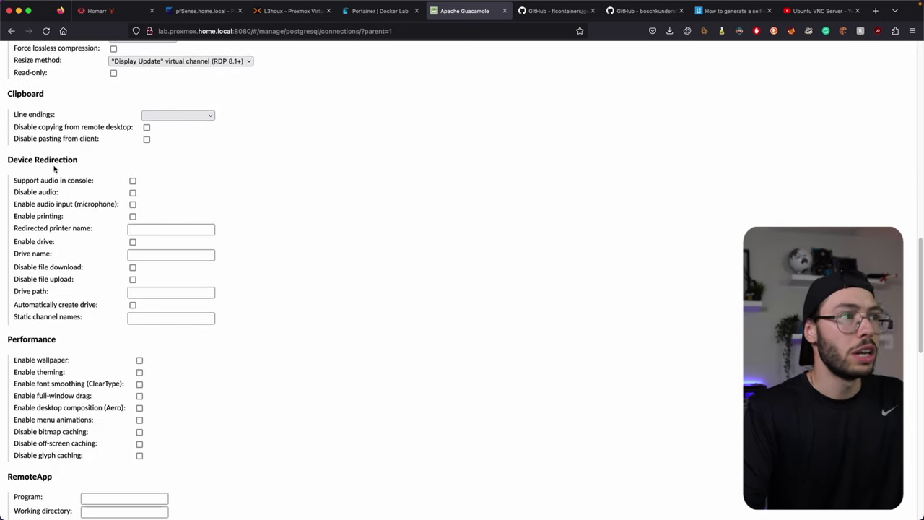
scroll(58, 202, down, 2)
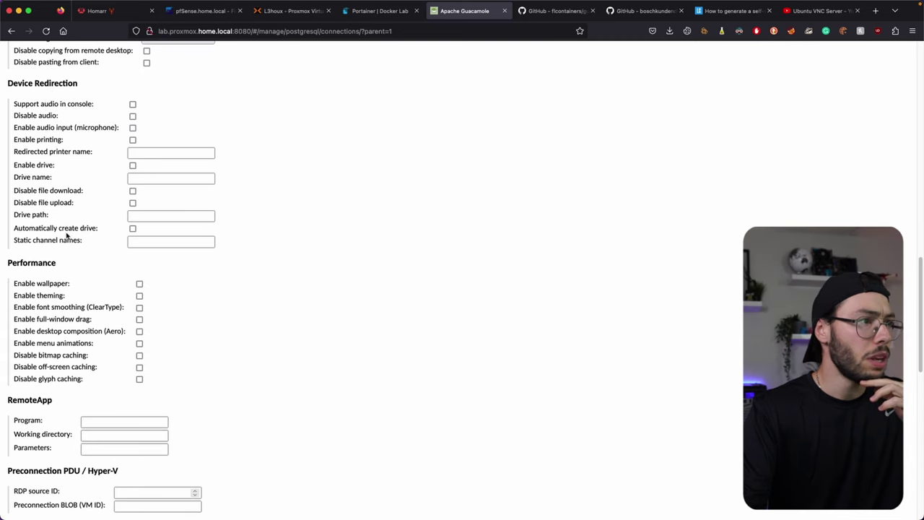
click(140, 307)
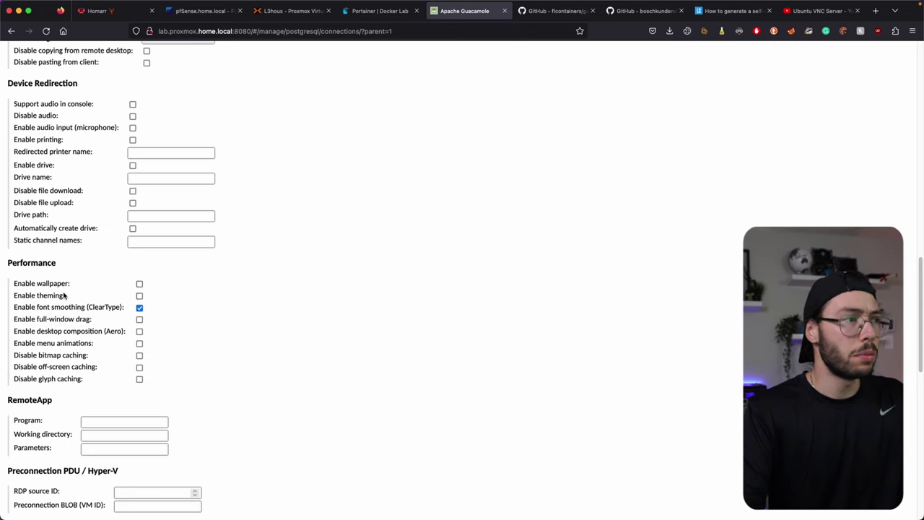
scroll(99, 290, down, 3)
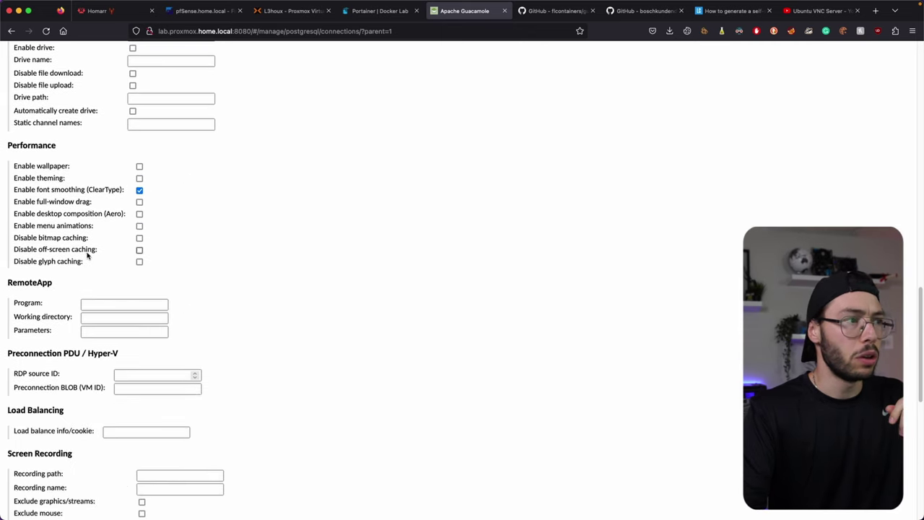
scroll(50, 241, down, 1)
double_click(33, 315)
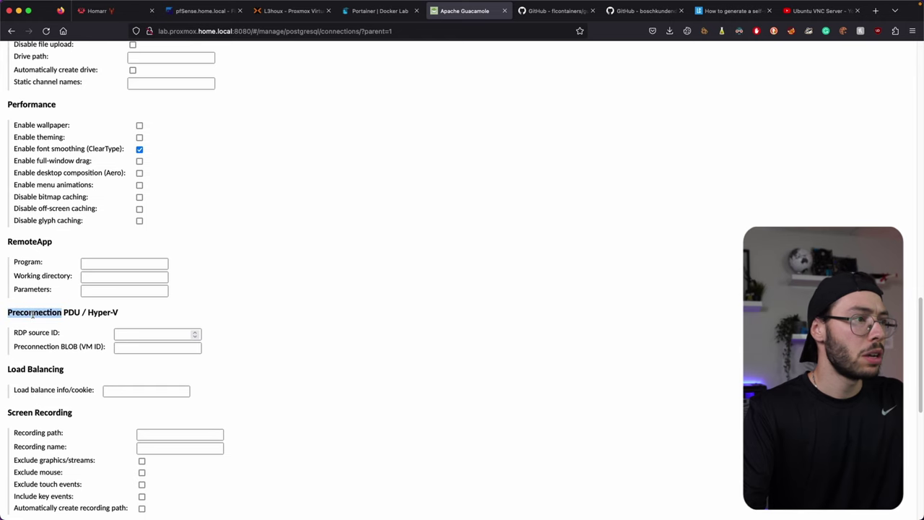
scroll(33, 317, down, 1)
double_click(18, 337)
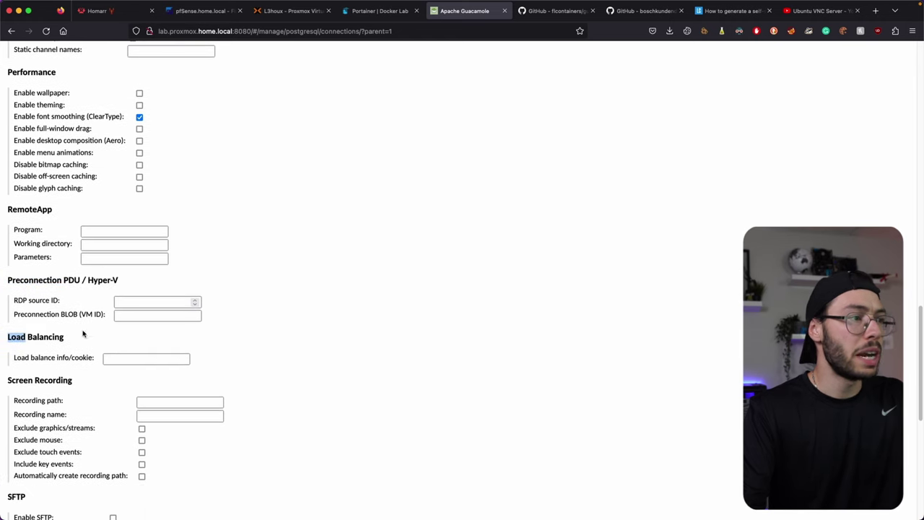
scroll(22, 337, down, 4)
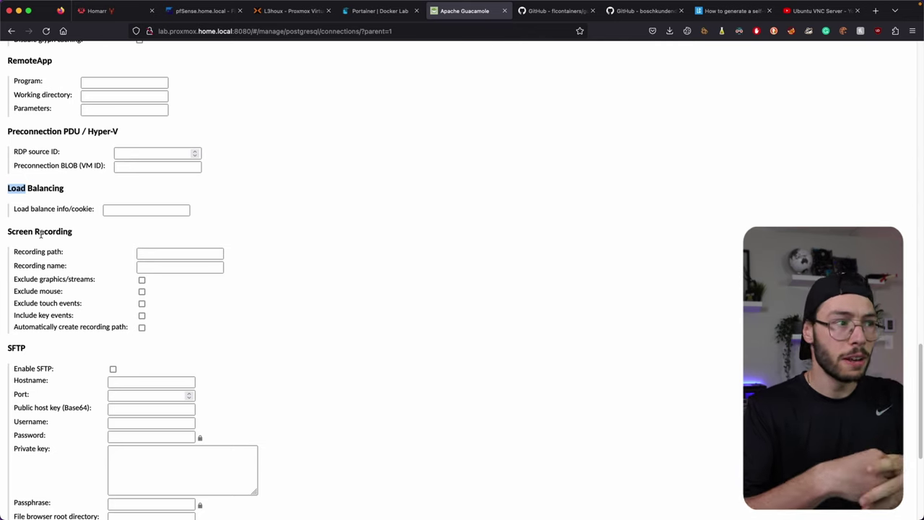
Step: Save the Windows-Perso RDP connection from the bottom of the form
scroll(40, 233, down, 4)
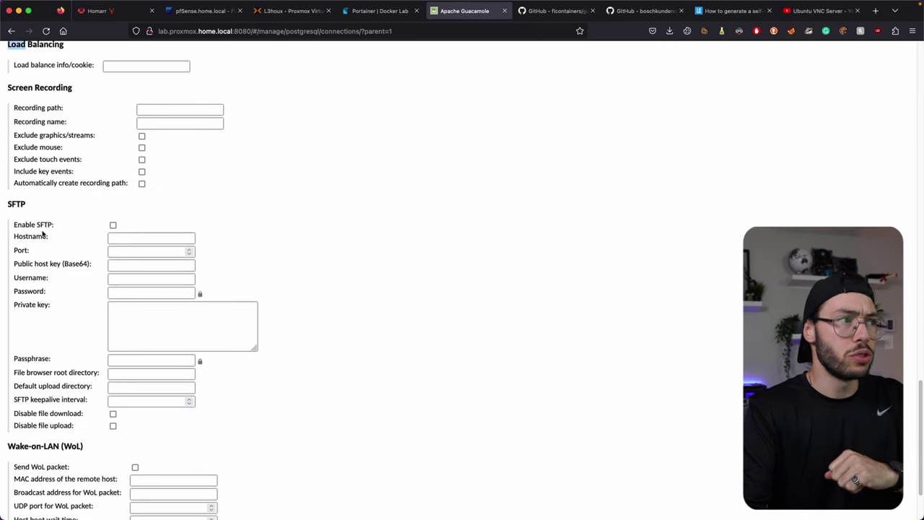
scroll(69, 211, down, 3)
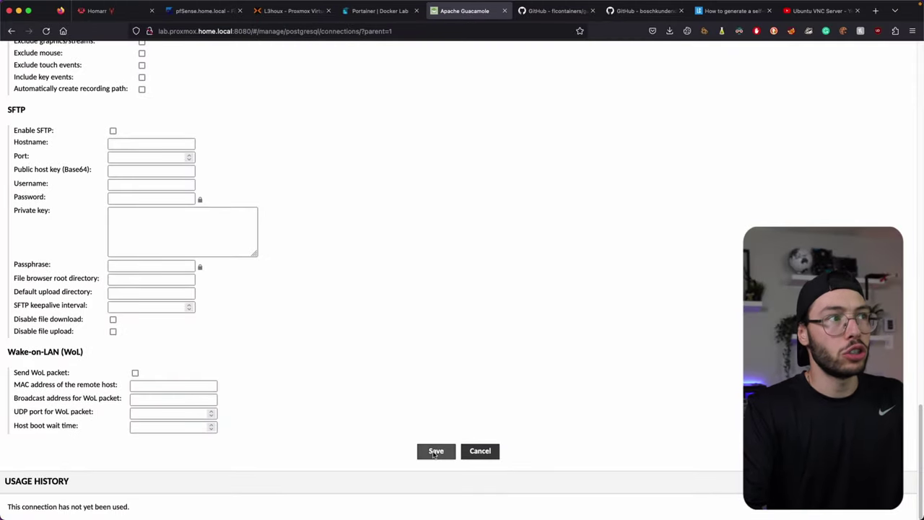
click(435, 451)
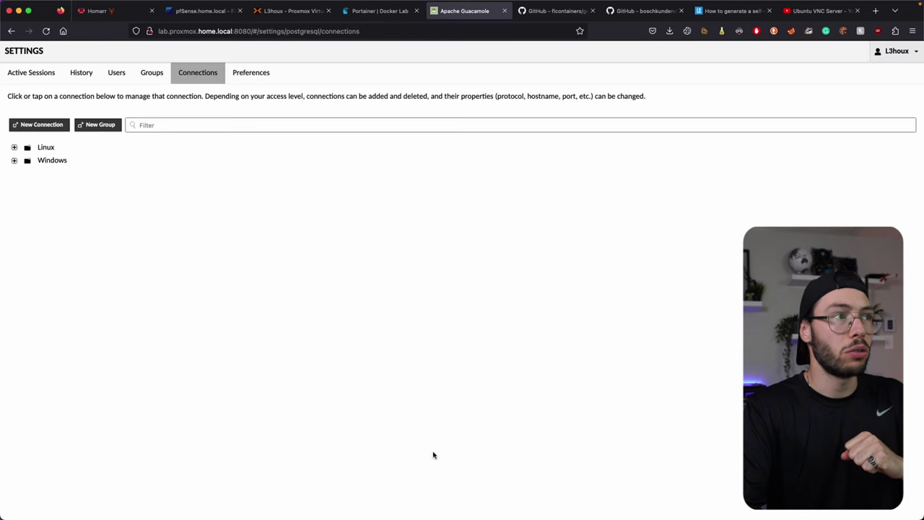
Step: Check that Windows-Perso is in the Windows group, then open the Windows VM's Proxmox console
click(15, 161)
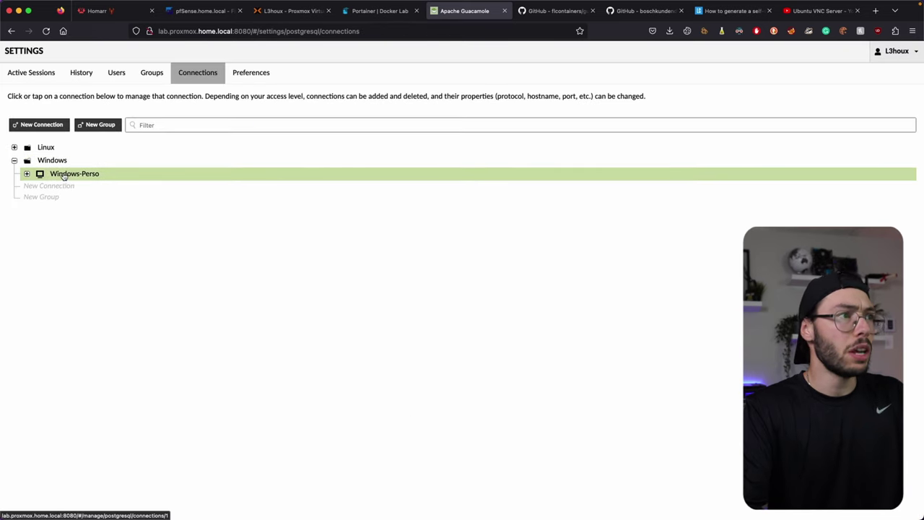
click(285, 12)
click(176, 97)
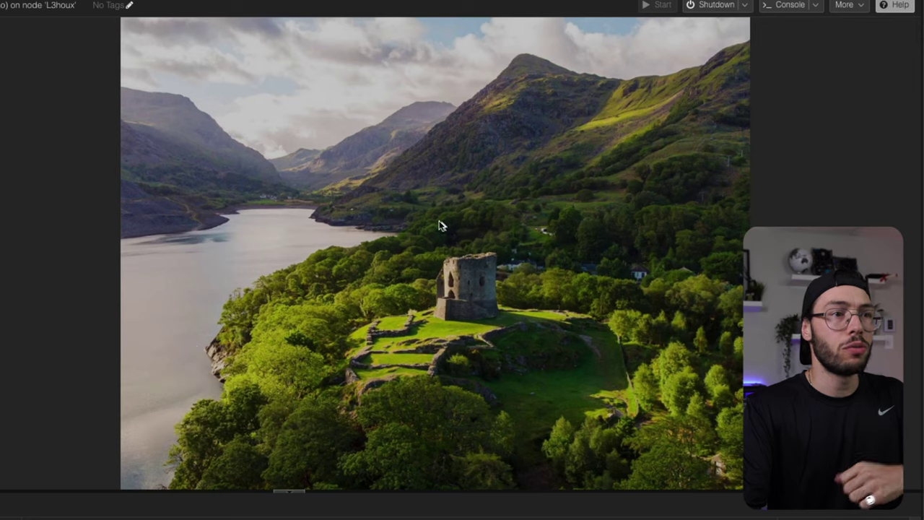
Step: Dismiss the Windows lock screen and enter the account password
click(438, 220)
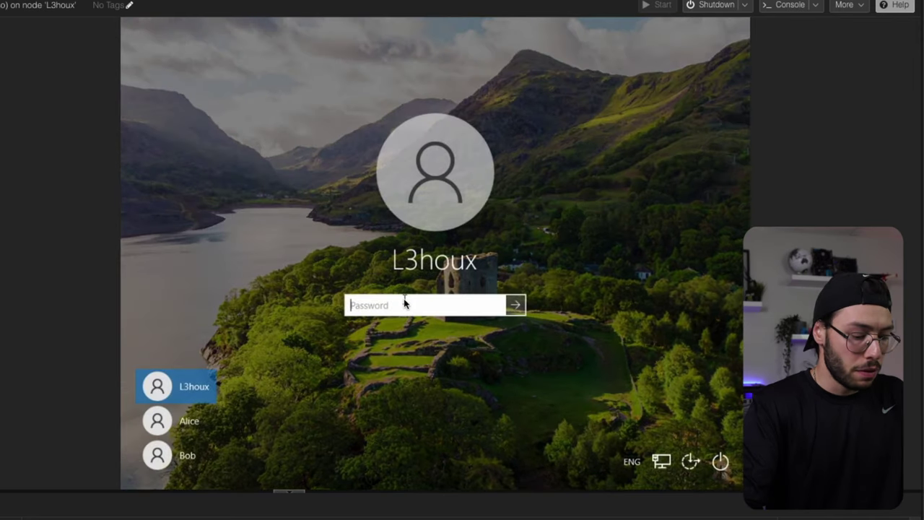
text(**********)
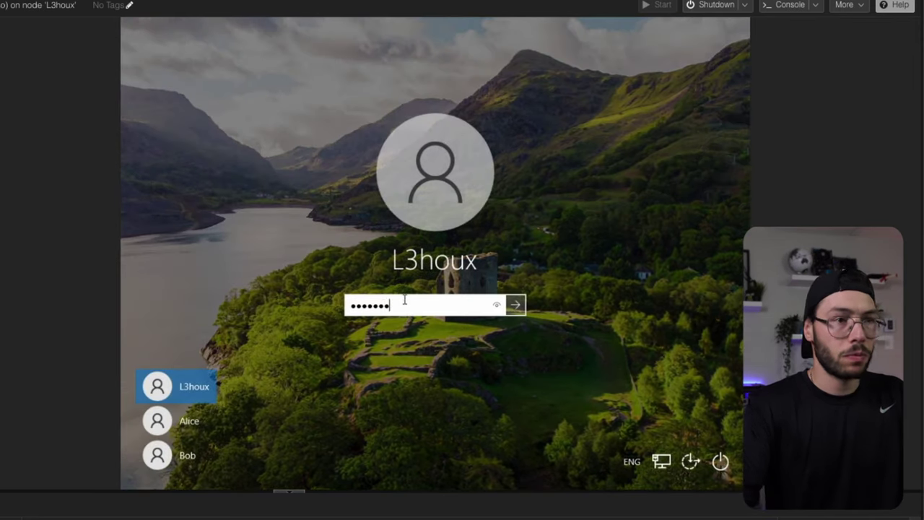
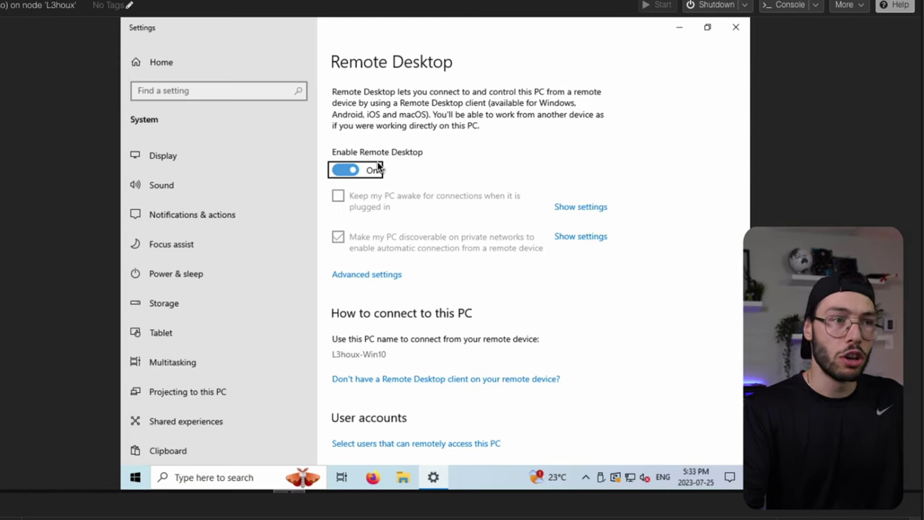
Step: Open the Windows VM's remote access users list and select the existing account
scroll(436, 158, down, 3)
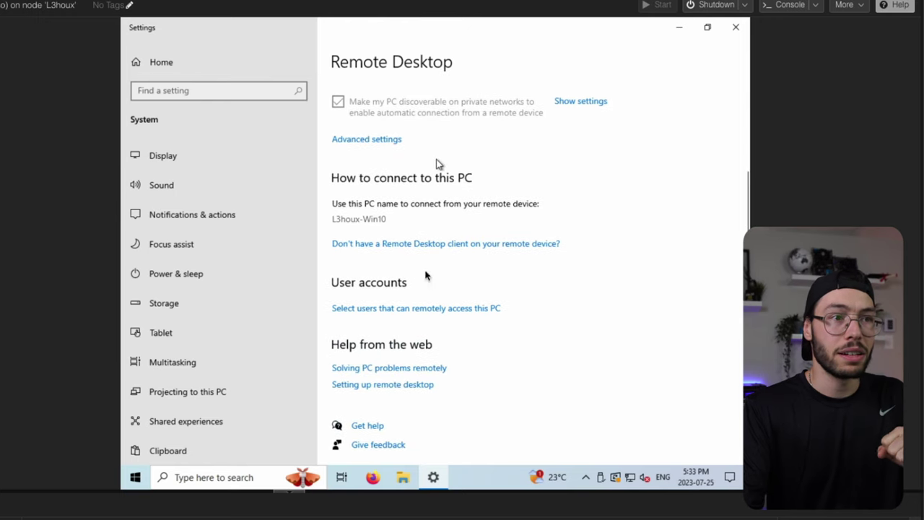
click(357, 310)
click(350, 220)
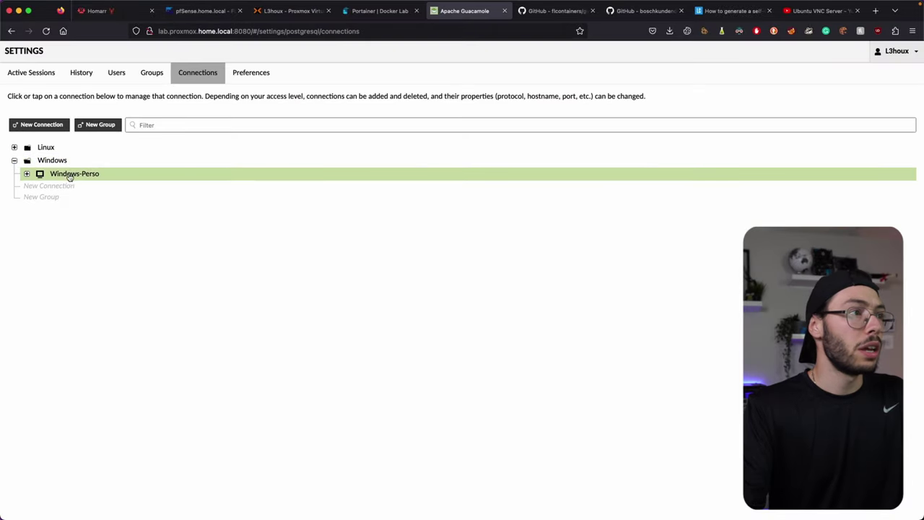
Step: Close the Remote Desktop Users list and minimize the Windows Settings window
click(67, 177)
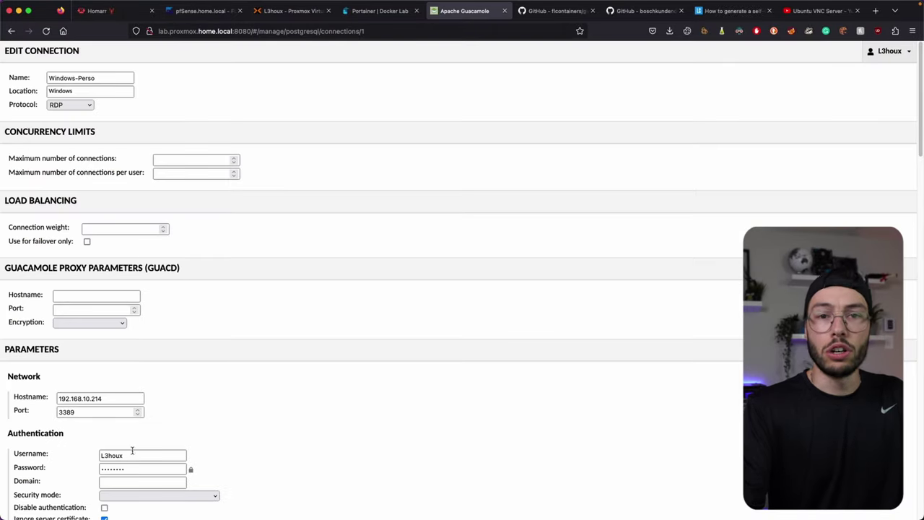
click(298, 12)
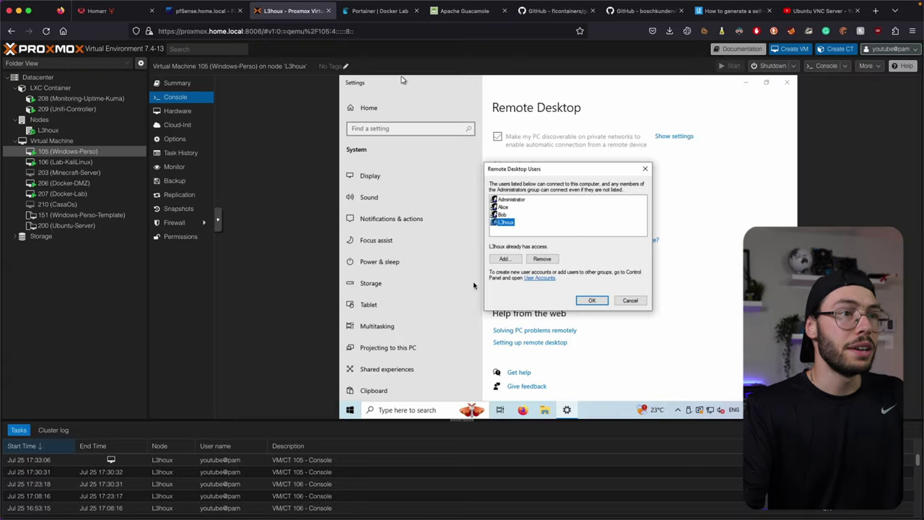
click(593, 300)
click(747, 86)
Step: Save the Windows-Perso RDP connection (192.168.10.214, port 3389) in Guacamole
click(464, 11)
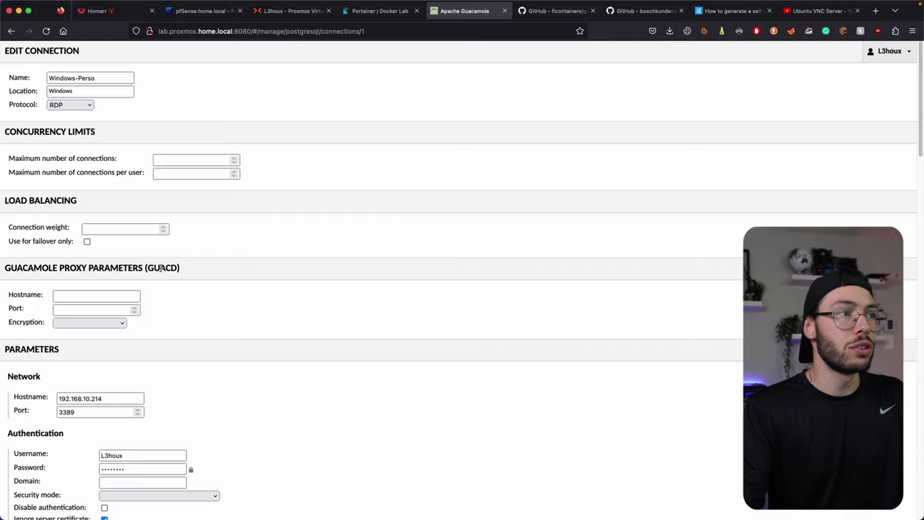
scroll(328, 334, down, 15)
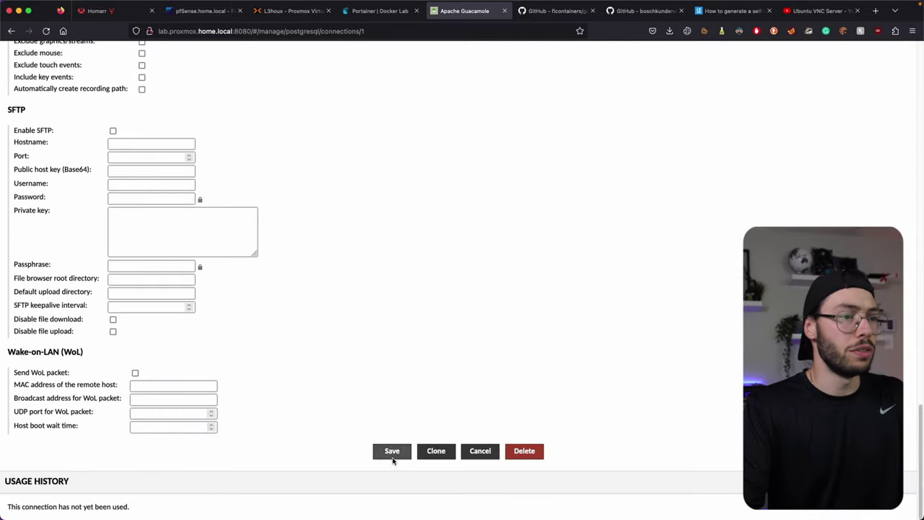
click(391, 450)
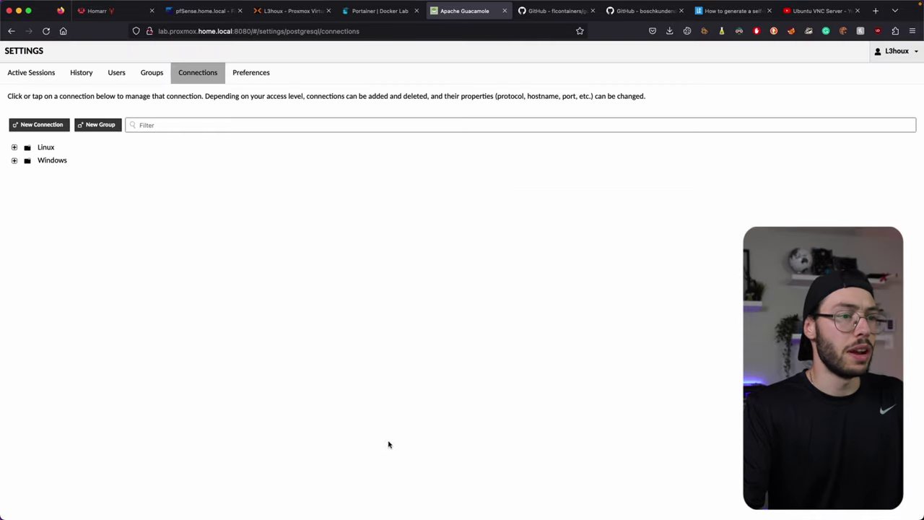
Step: From the Guacamole home page, launch Windows-Perso under the Windows group
click(910, 52)
click(843, 105)
click(14, 161)
click(59, 174)
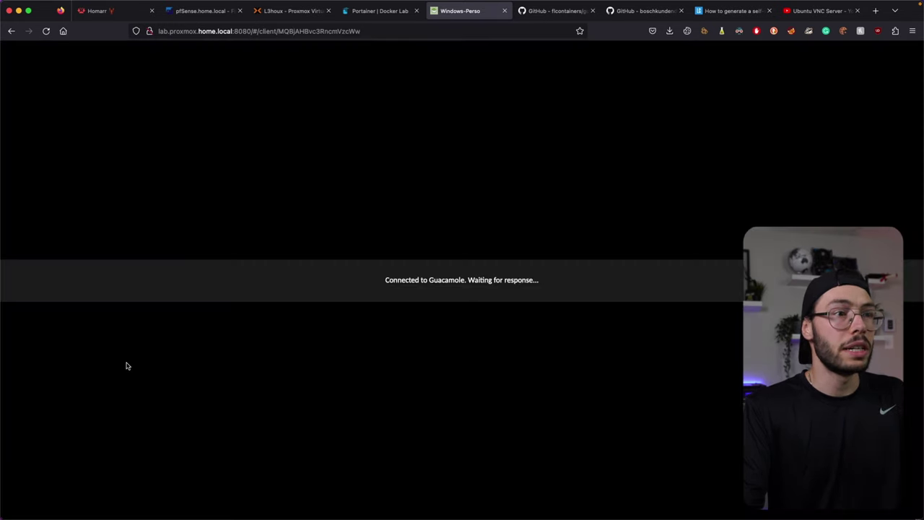
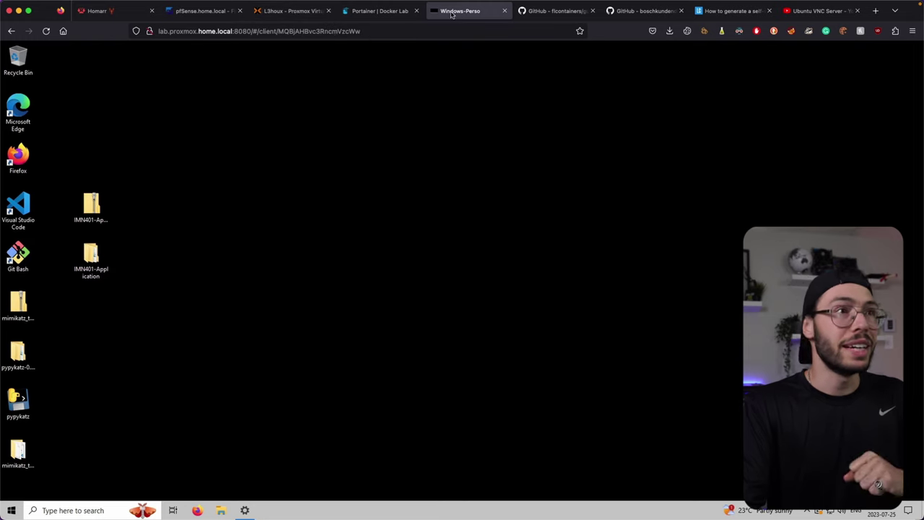
Step: Leave Windows-Perso and start a New Connection under Linux in Settings > Connections
click(11, 32)
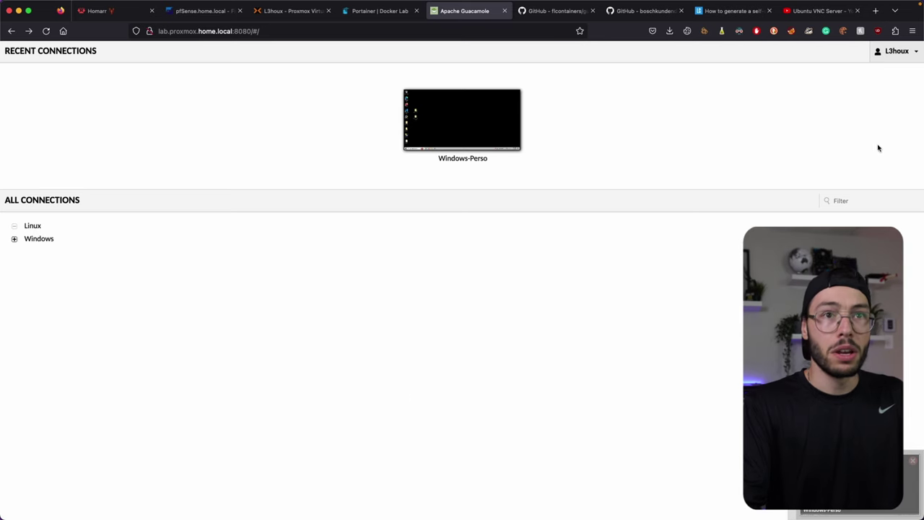
click(905, 57)
click(850, 125)
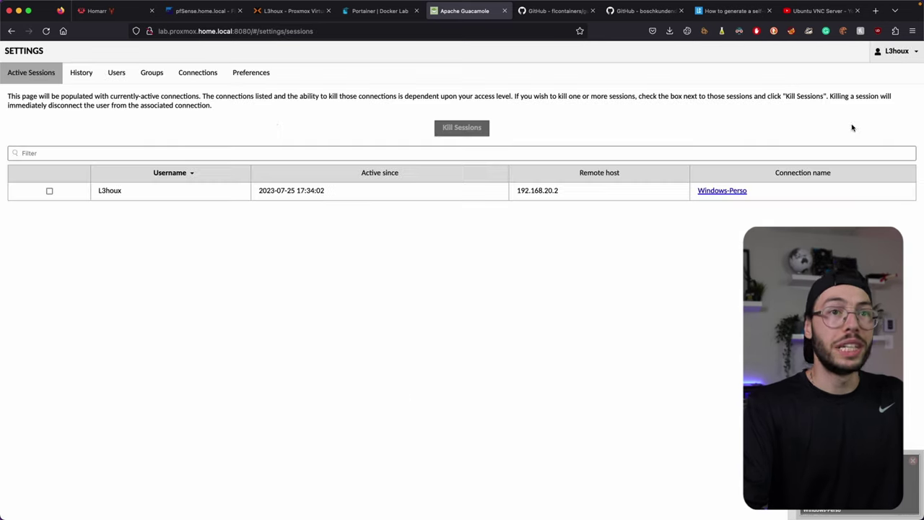
click(191, 73)
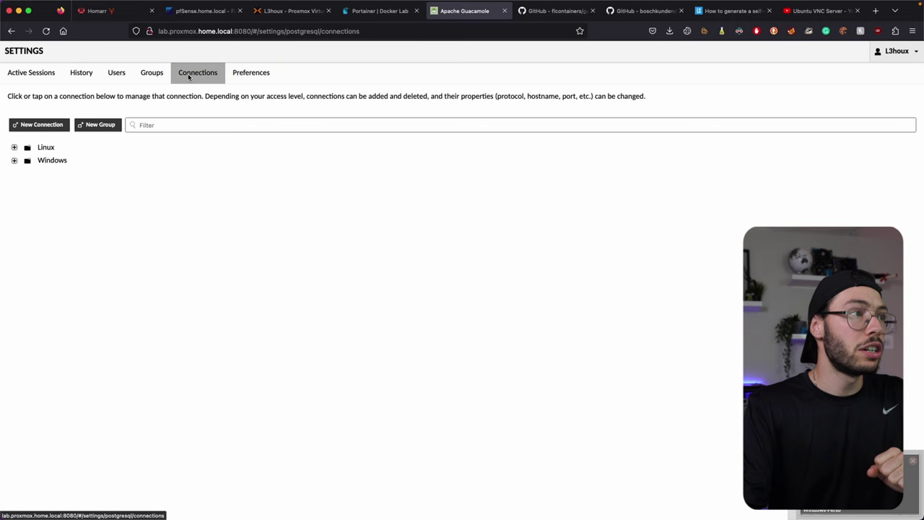
click(13, 147)
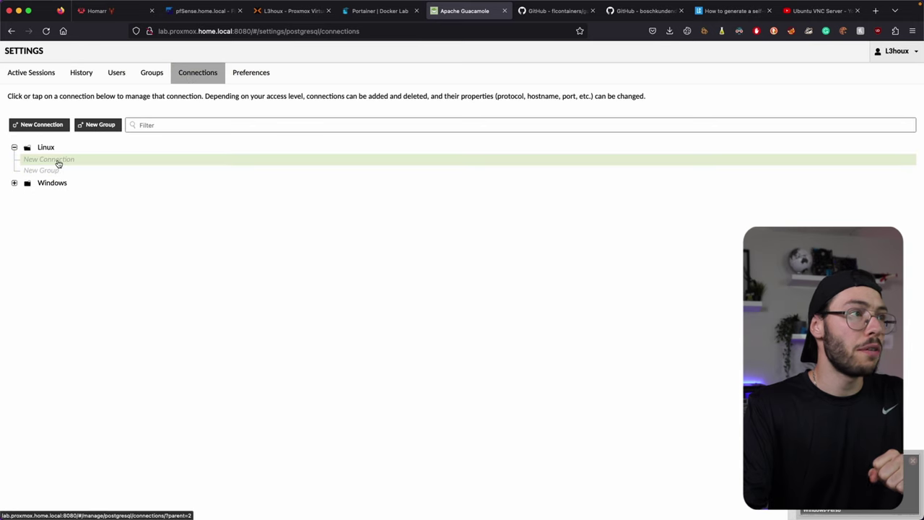
click(58, 160)
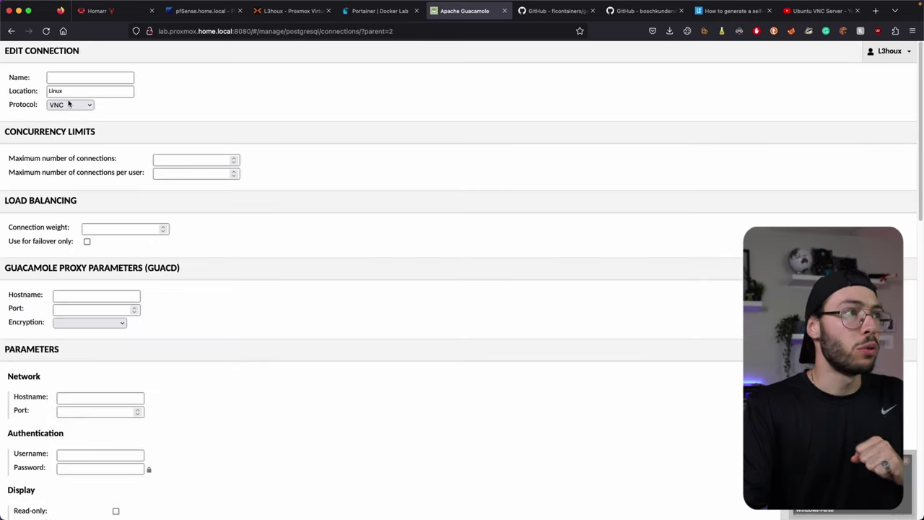
Step: Set the protocol to SSH and name the connection Kali-SSH
click(72, 106)
click(72, 85)
click(73, 77)
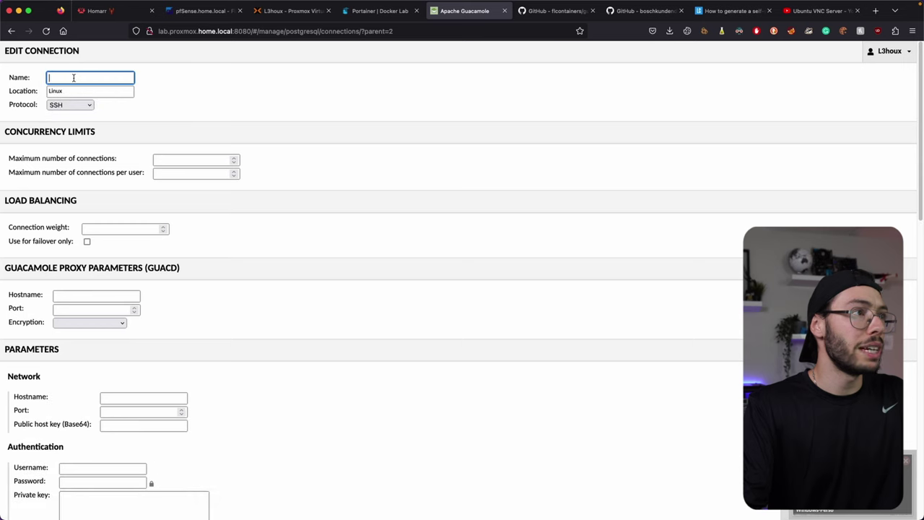
text(kali)
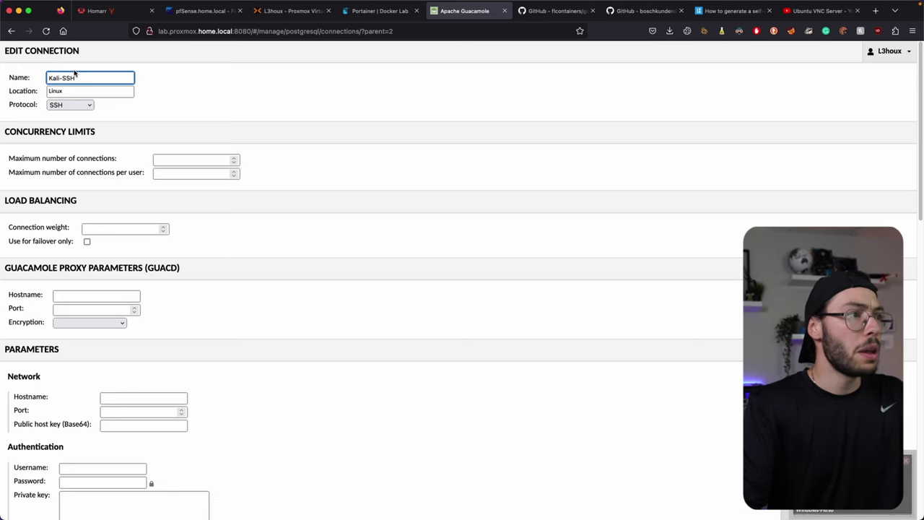
Step: Begin entering 192.168.10 as the Network Hostname parameter
scroll(146, 231, down, 2)
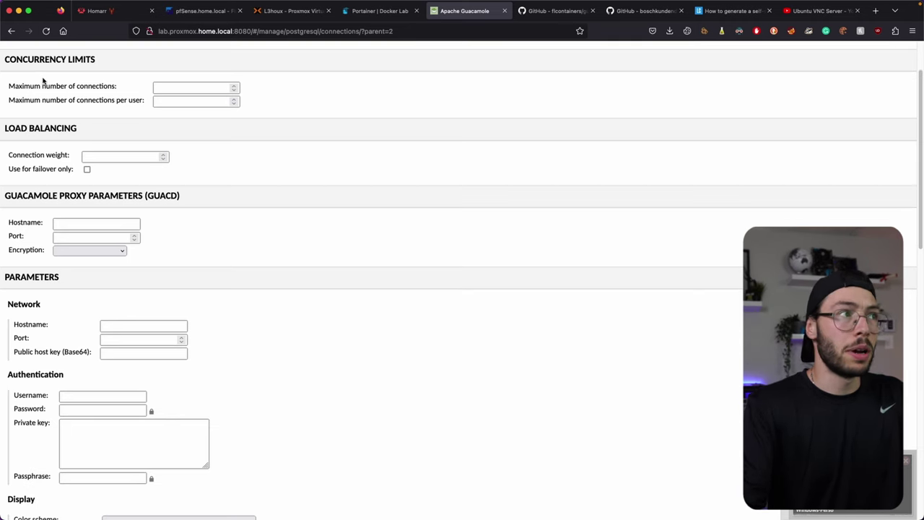
scroll(43, 81, up, 2)
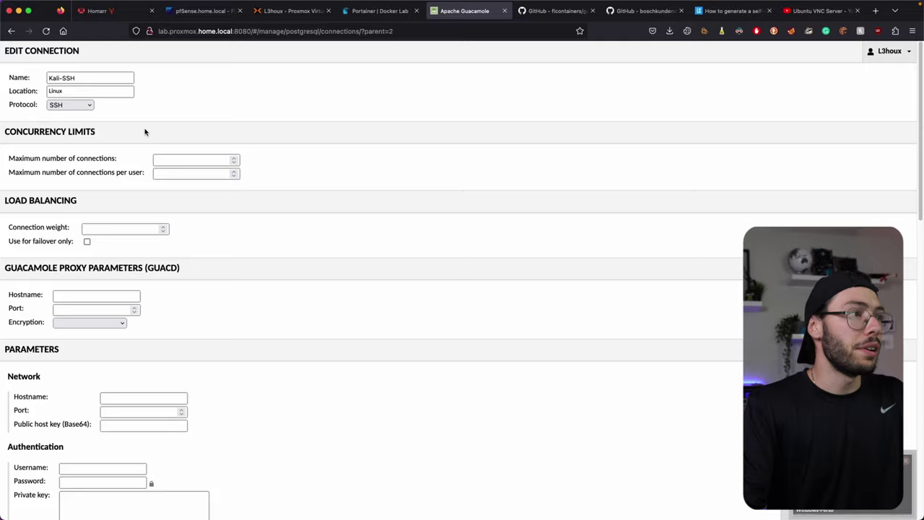
scroll(46, 128, down, 4)
drag(6, 138, 151, 134)
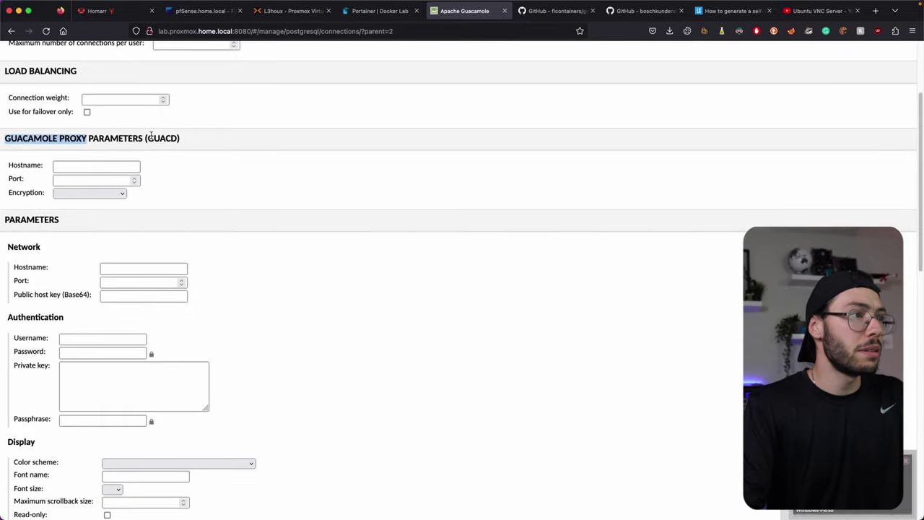
click(135, 266)
text(192.168.)
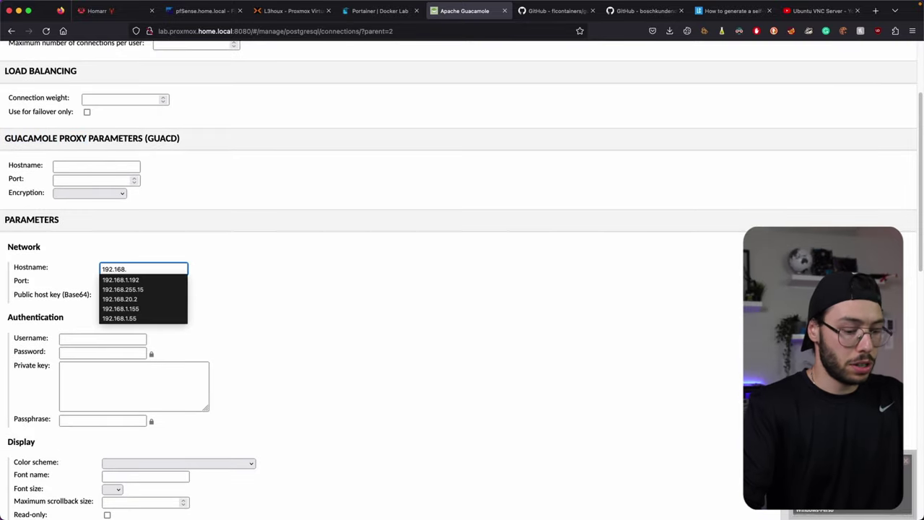
text(10.214)
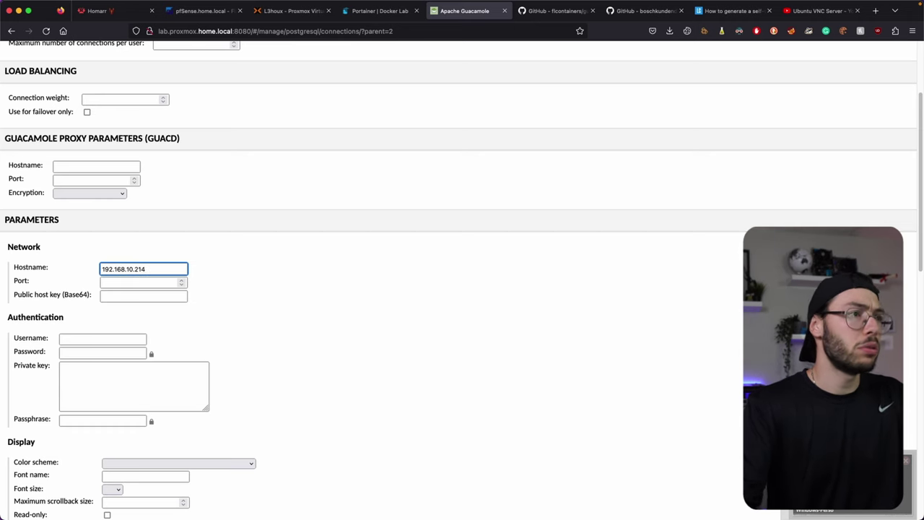
Step: Run ifconfig in the Proxmox console of VM 106 and copy Kali's address 192.168.10.129
click(288, 10)
click(92, 163)
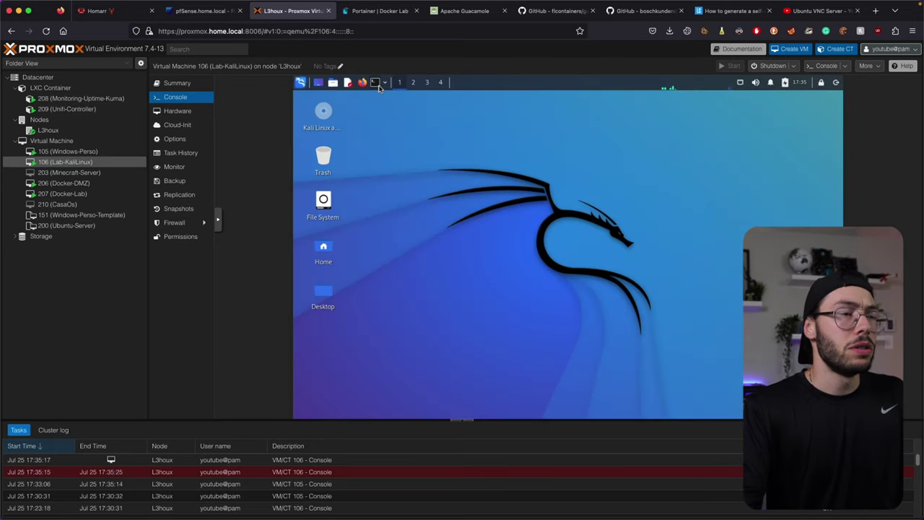
click(377, 84)
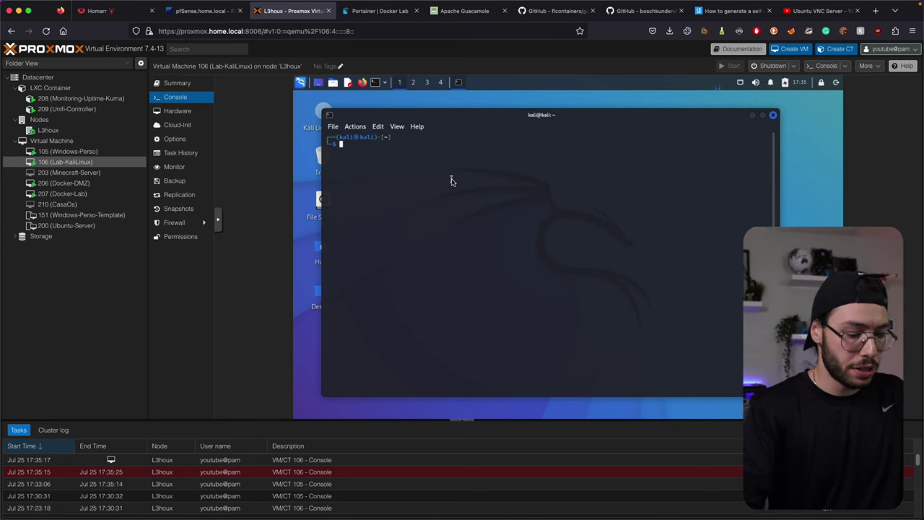
key(Return)
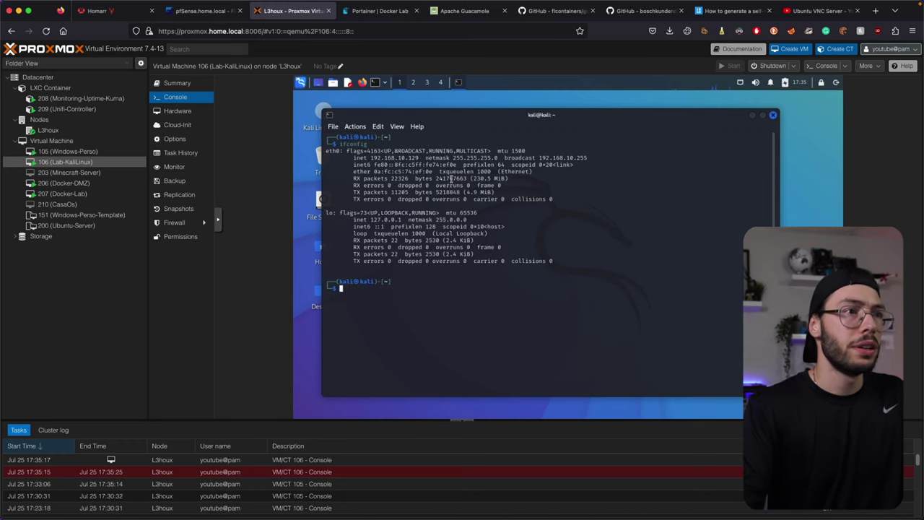
double_click(411, 158)
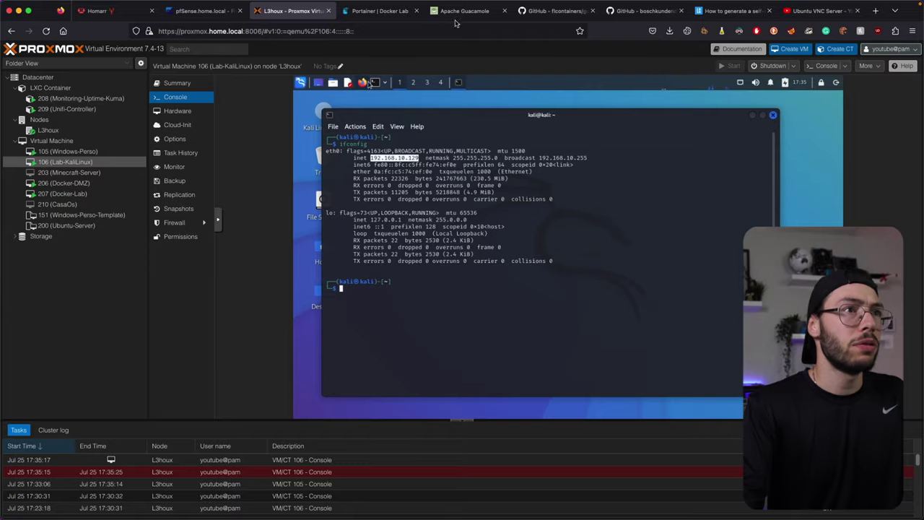
click(458, 11)
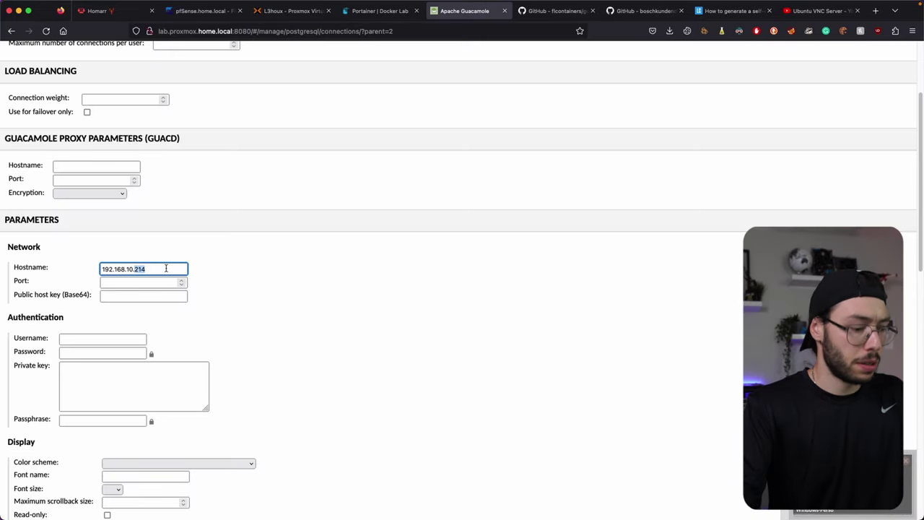
Step: Complete host 192.168.10.129 on port 22 and enter username kali with its password
click(141, 283)
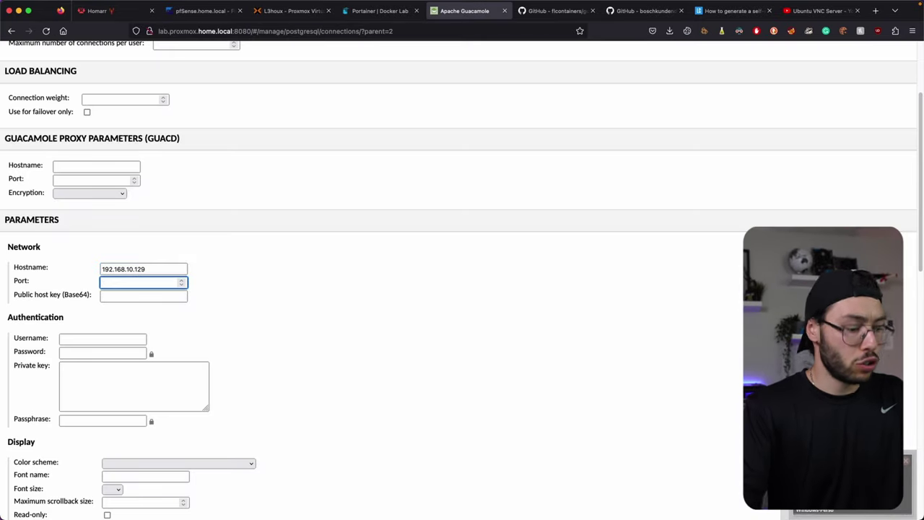
scroll(163, 268, down, 2)
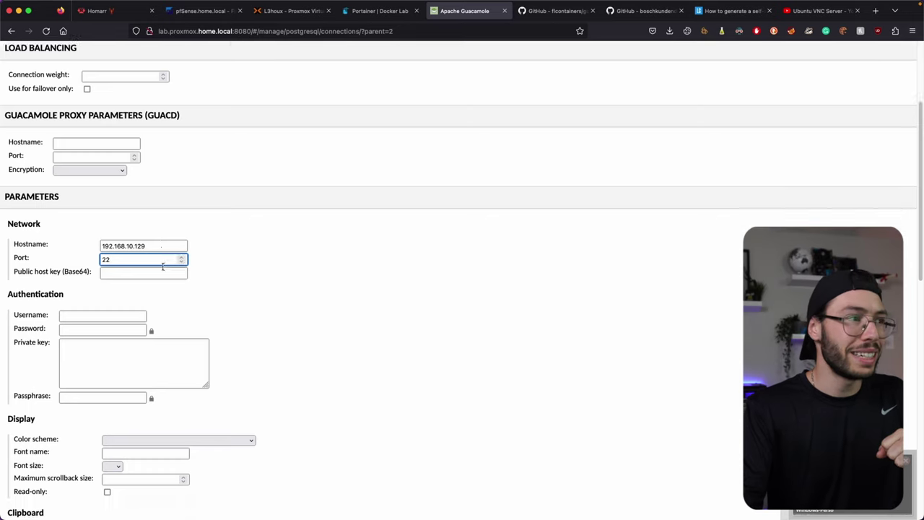
click(113, 227)
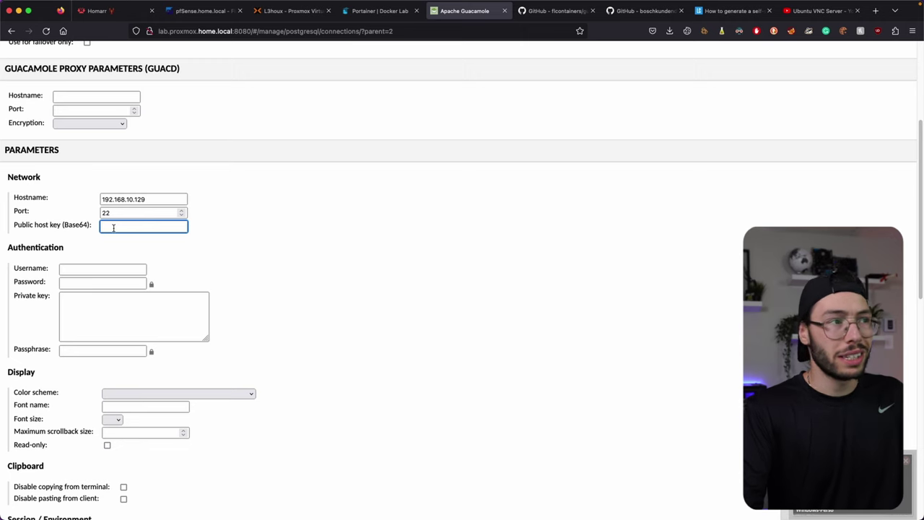
scroll(113, 227, down, 1)
click(90, 268)
text(kal)
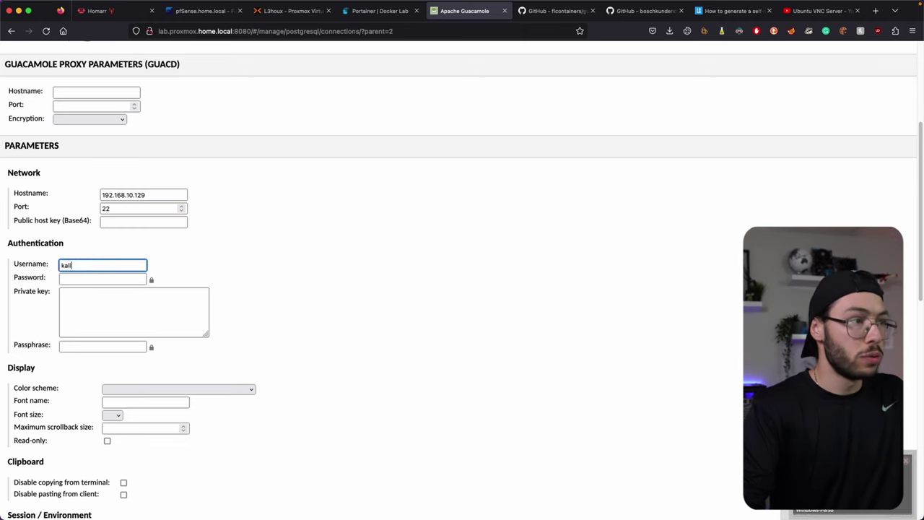
text(i)
key(Tab)
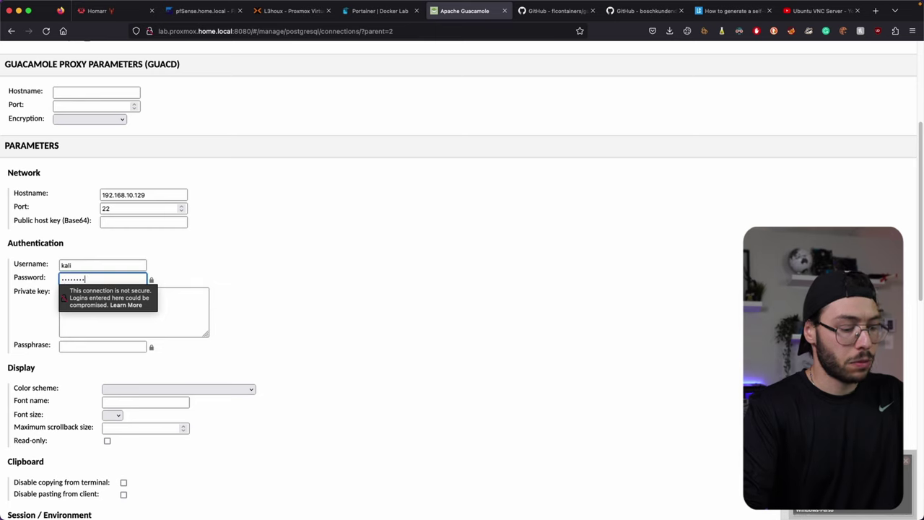
click(200, 326)
scroll(295, 250, down, 4)
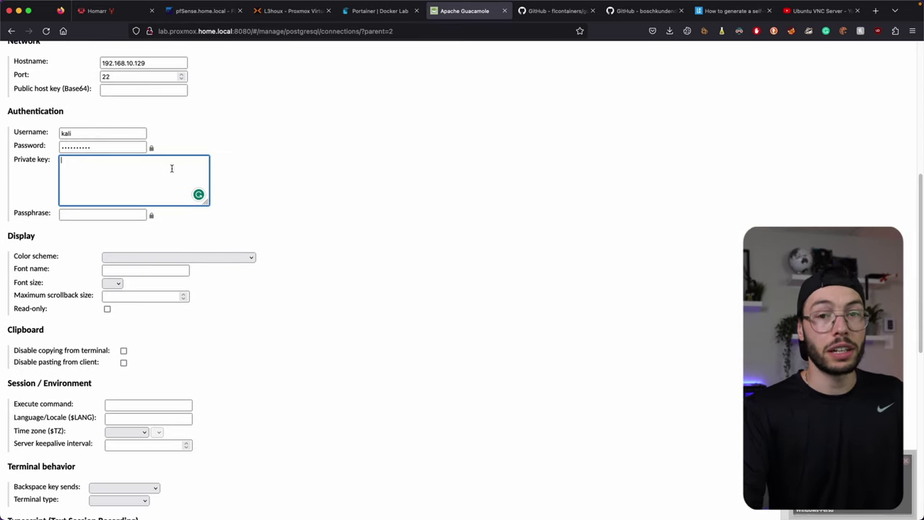
click(81, 216)
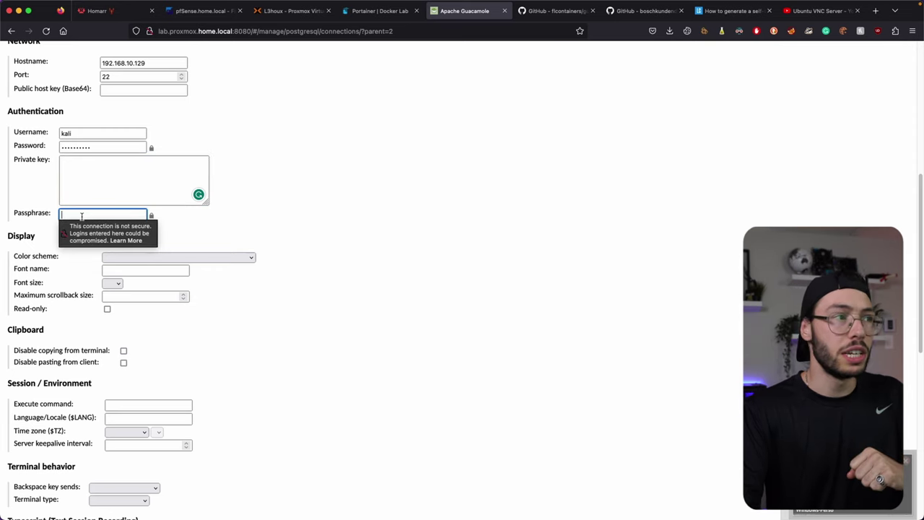
click(385, 196)
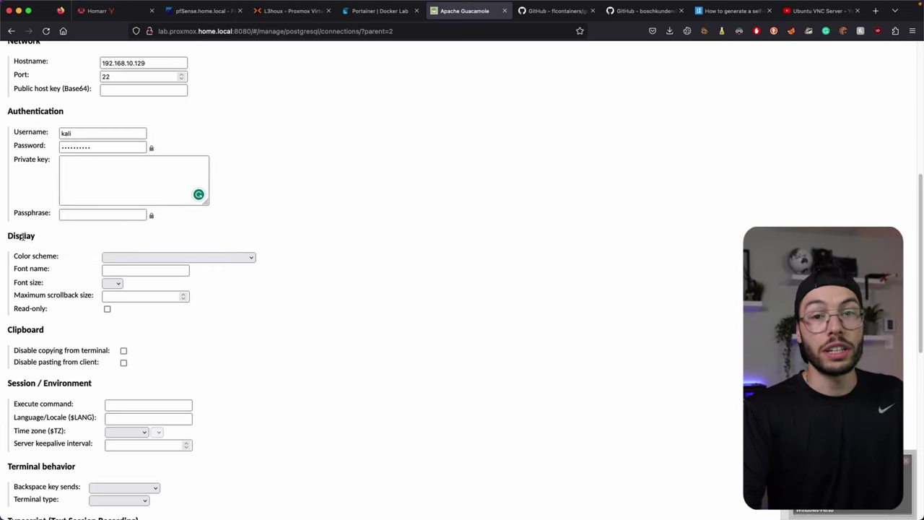
Step: Leave the colour scheme at its default and save the Kali-SSH connection
click(122, 256)
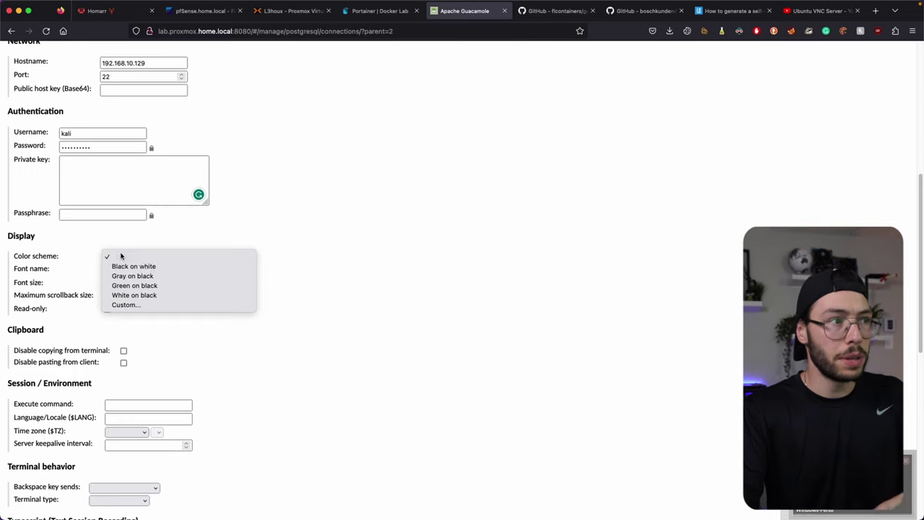
click(355, 233)
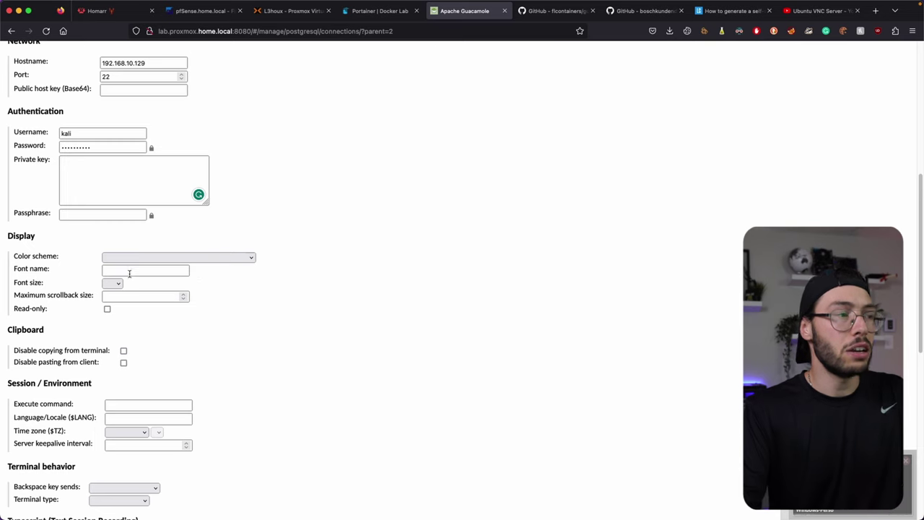
scroll(52, 285, down, 2)
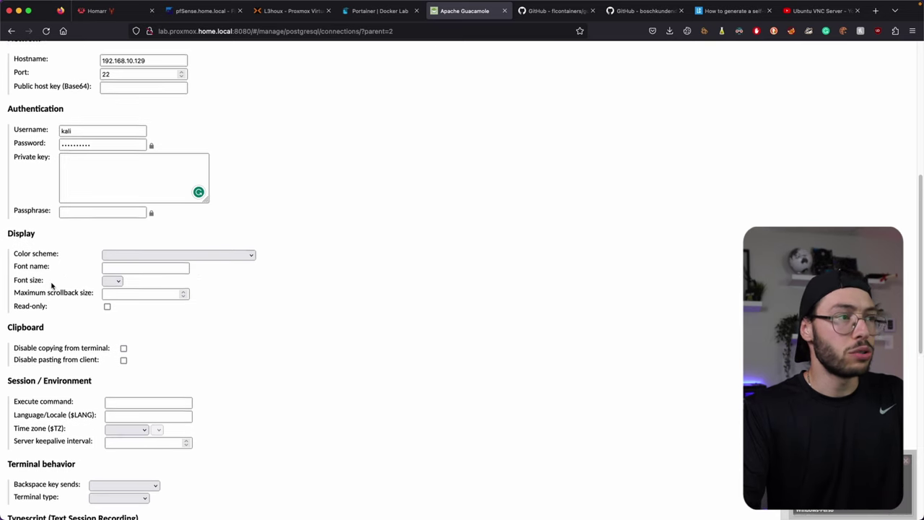
scroll(33, 138, down, 3)
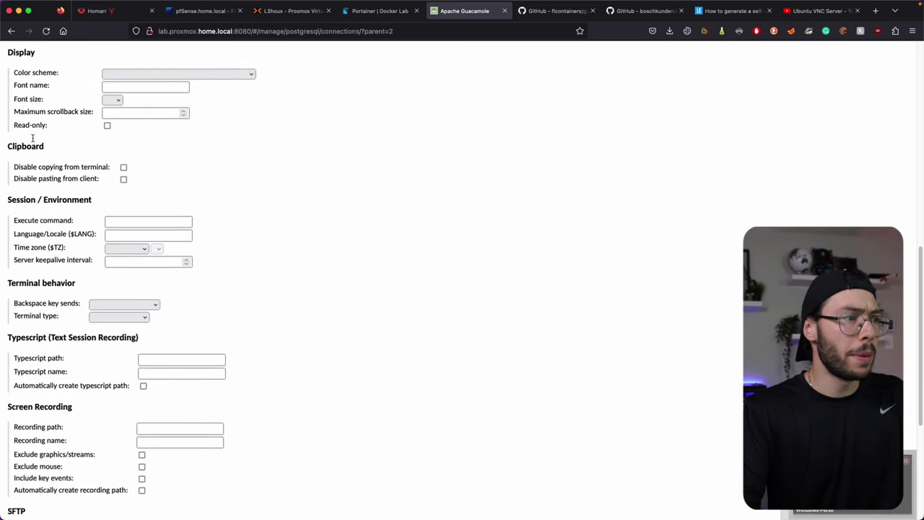
scroll(37, 142, down, 7)
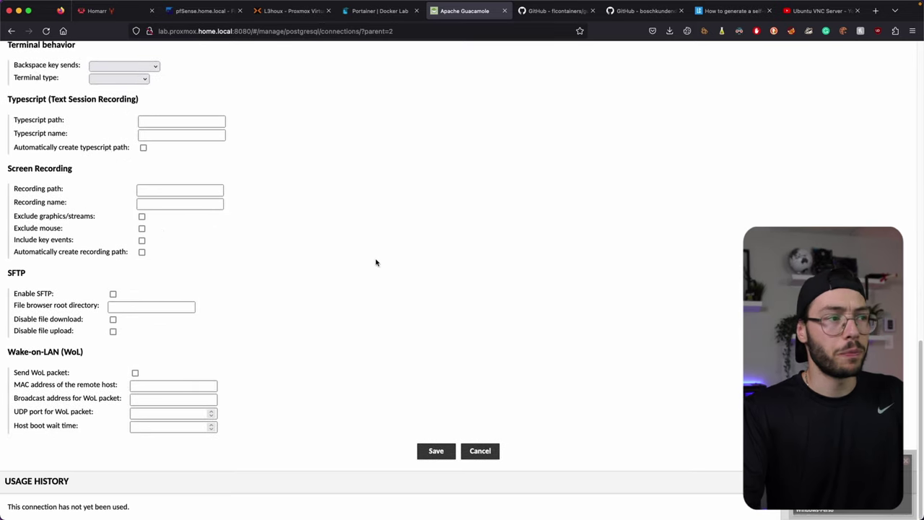
click(434, 453)
Step: Open the Kali-SSH session from the Linux group on the Guacamole home page
click(14, 148)
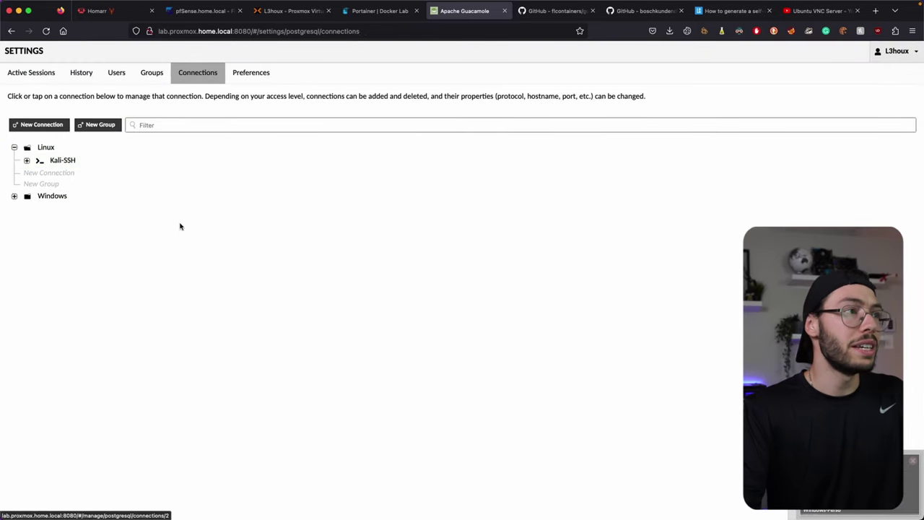
click(893, 51)
click(843, 106)
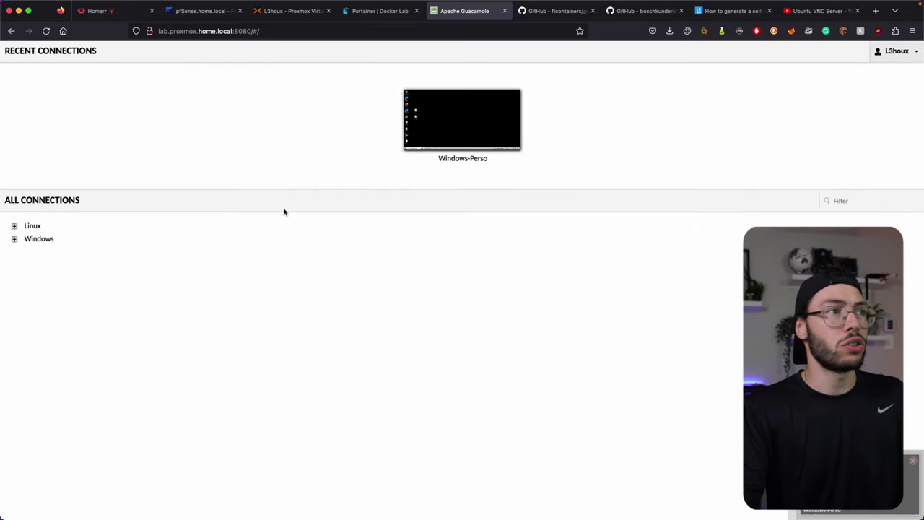
click(15, 226)
click(44, 239)
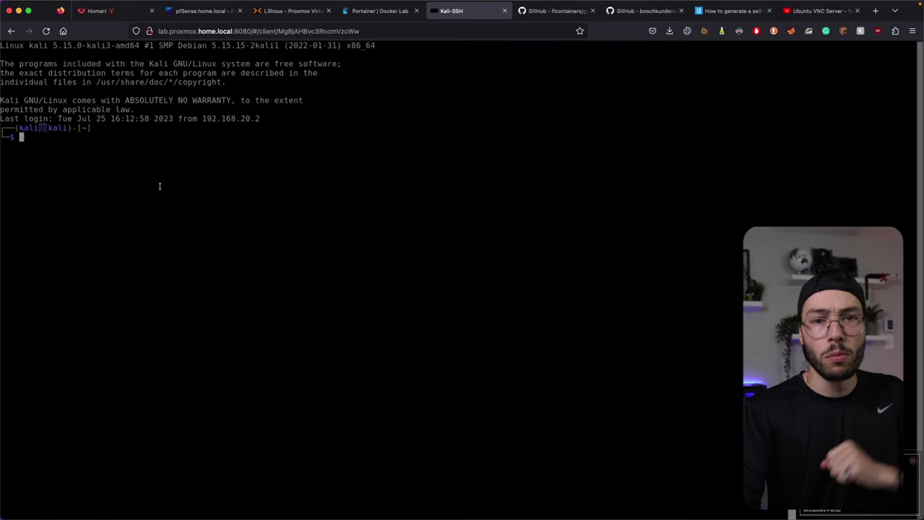
Step: Run ls and then clear in the Kali shell
text(ls)
key(Return)
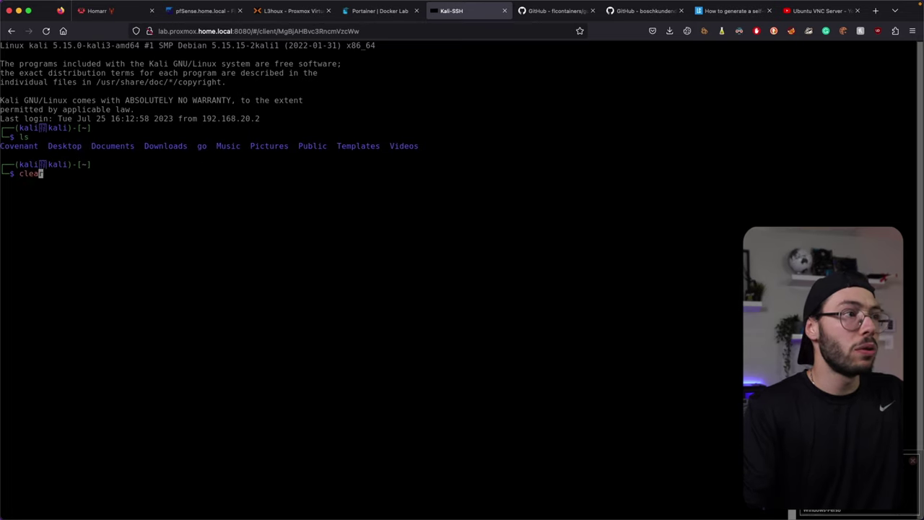
text(clear)
key(Return)
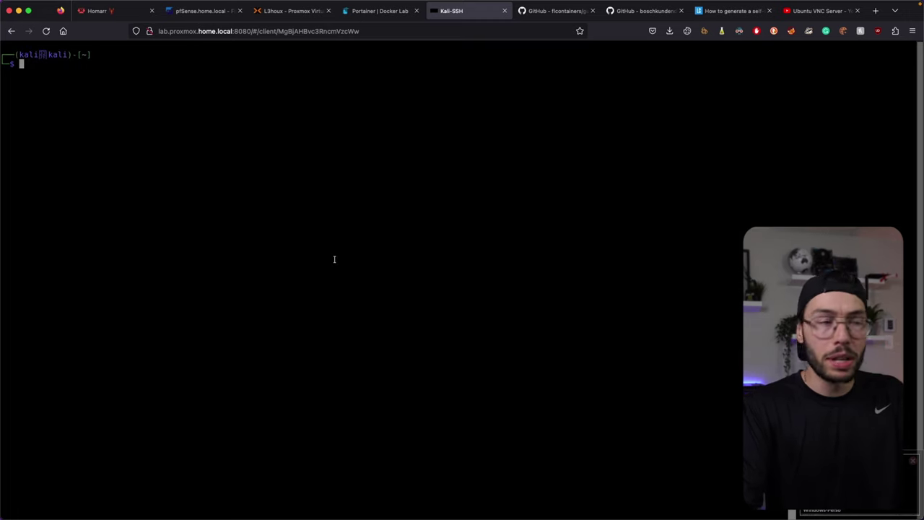
Step: Start another new connection in the Linux group via Settings > Connections
click(11, 30)
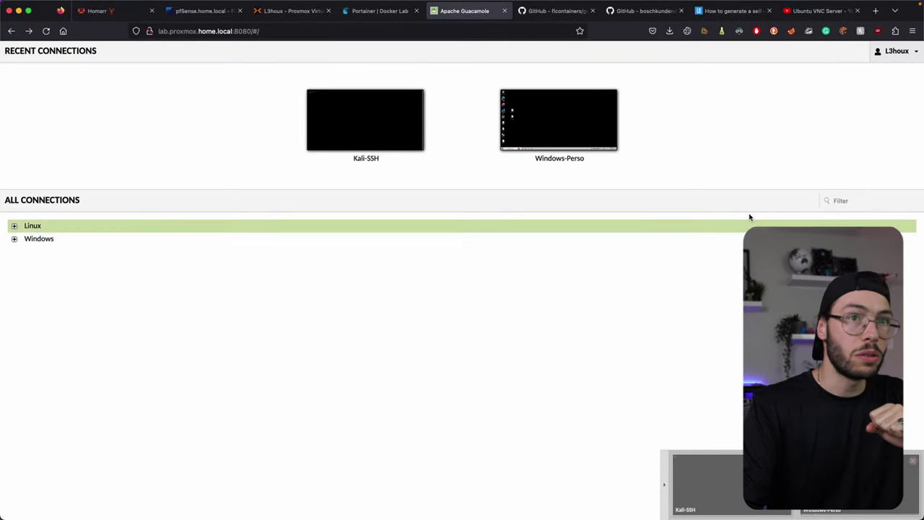
click(895, 51)
click(855, 127)
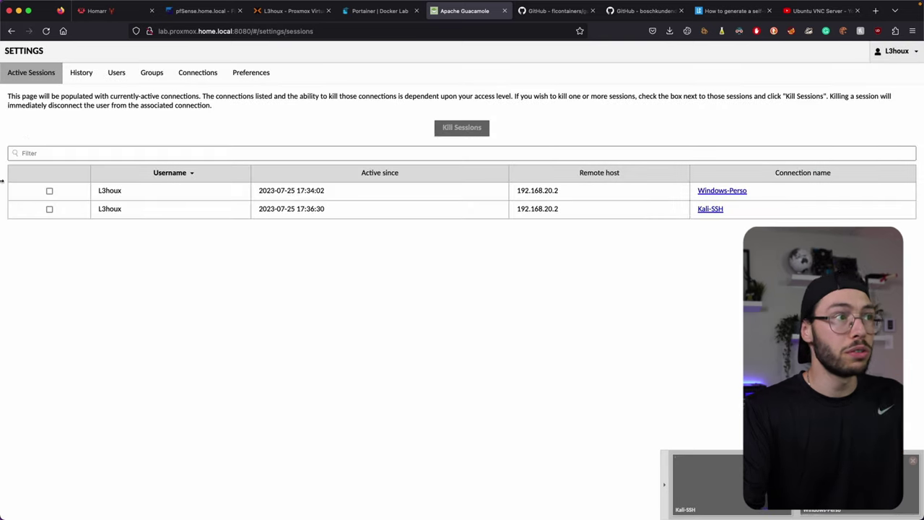
click(192, 74)
click(27, 147)
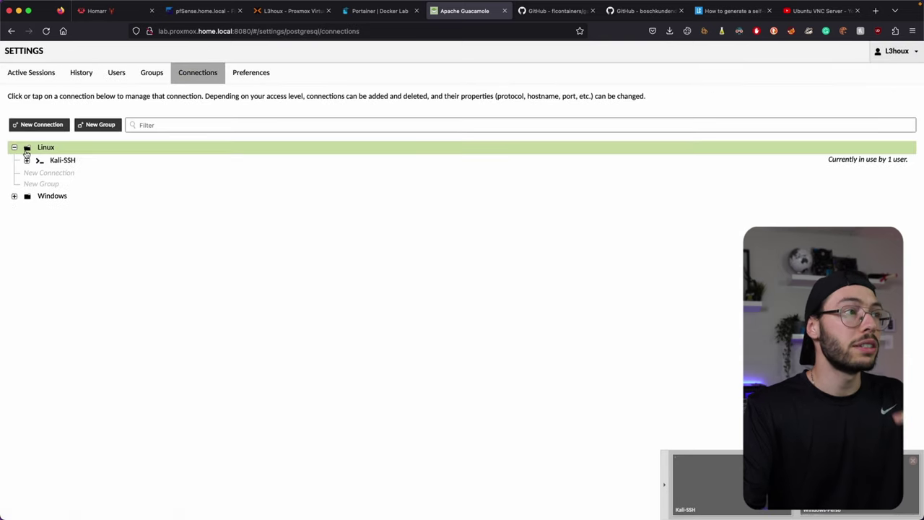
click(29, 173)
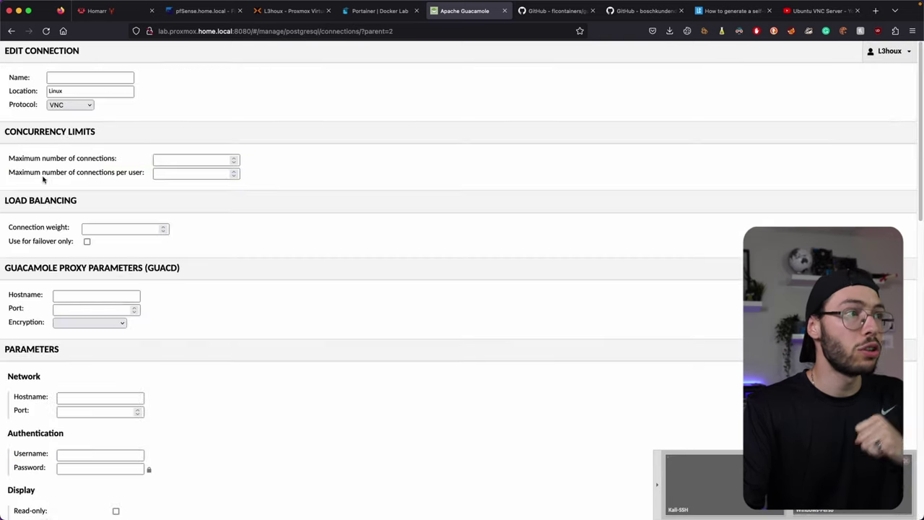
Step: Name it Kali-VNC with host 192.168.10.129 and port 5900
click(77, 77)
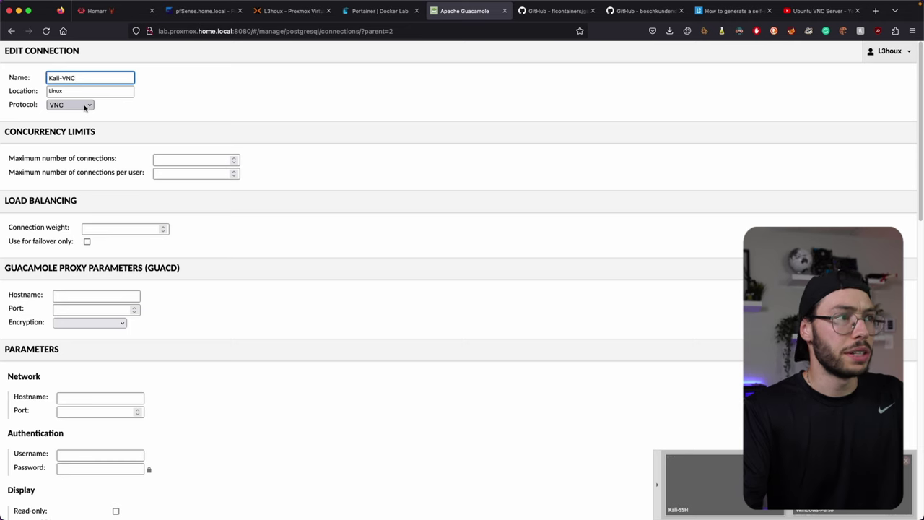
scroll(69, 298, down, 3)
click(90, 305)
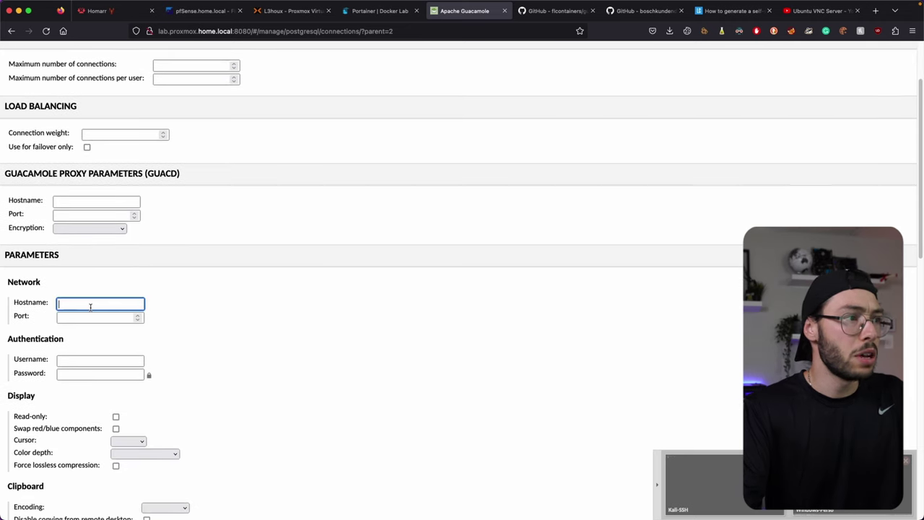
text(192.168.10.129)
click(96, 318)
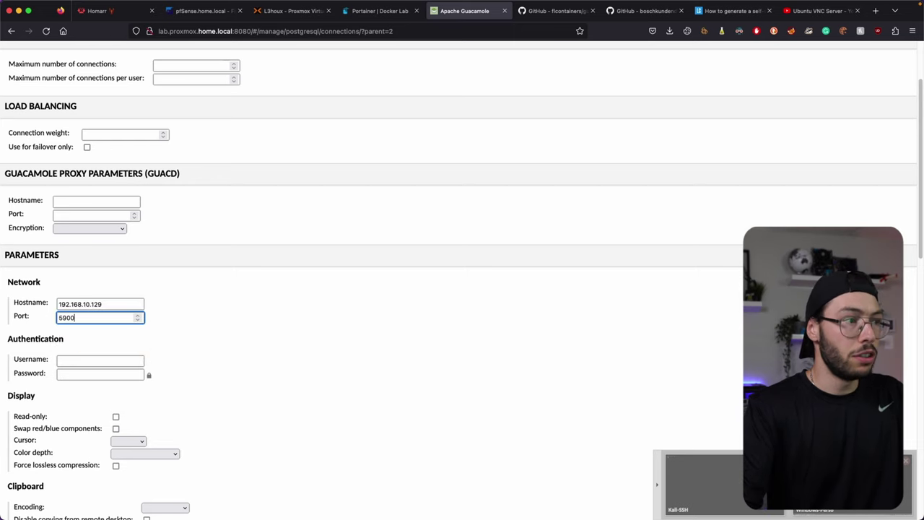
Step: Enter the VNC login username and password
scroll(103, 315, down, 4)
click(81, 201)
key(Tab)
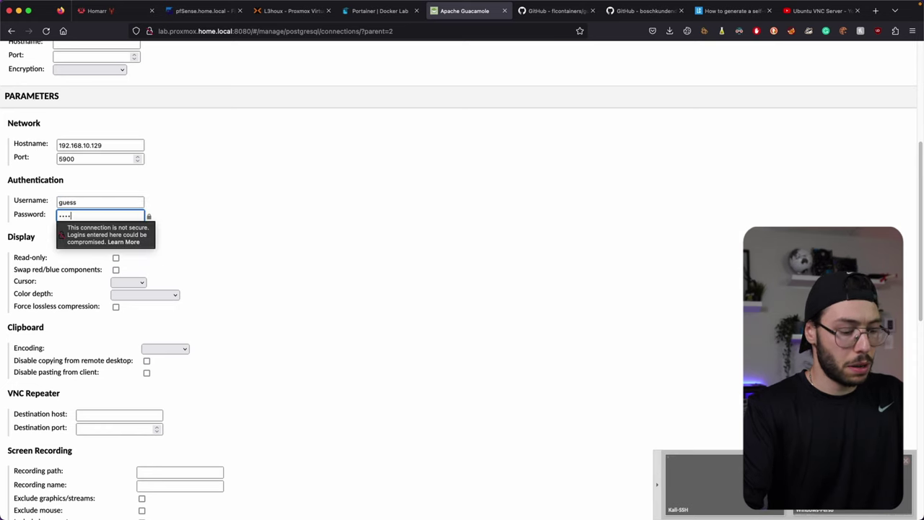
click(380, 252)
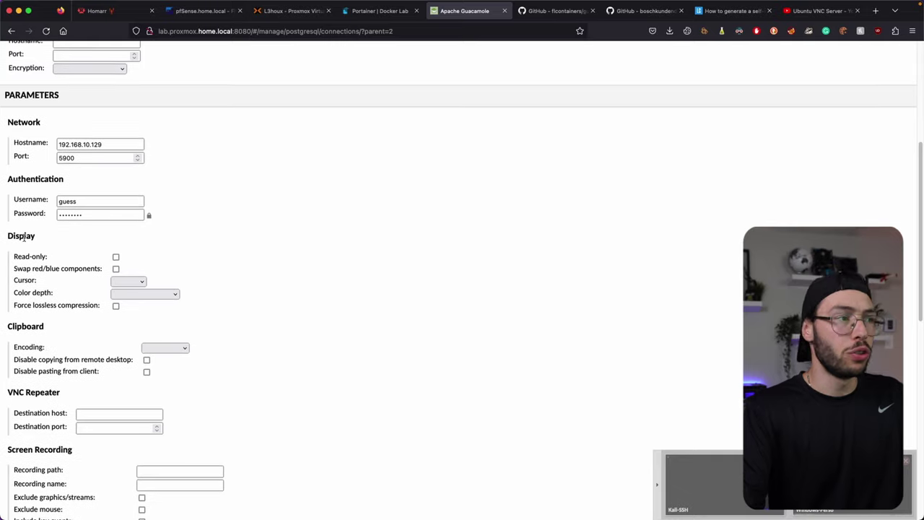
Step: Set colour depth to True color (32-bit) and save the Kali-VNC connection
scroll(46, 269, down, 5)
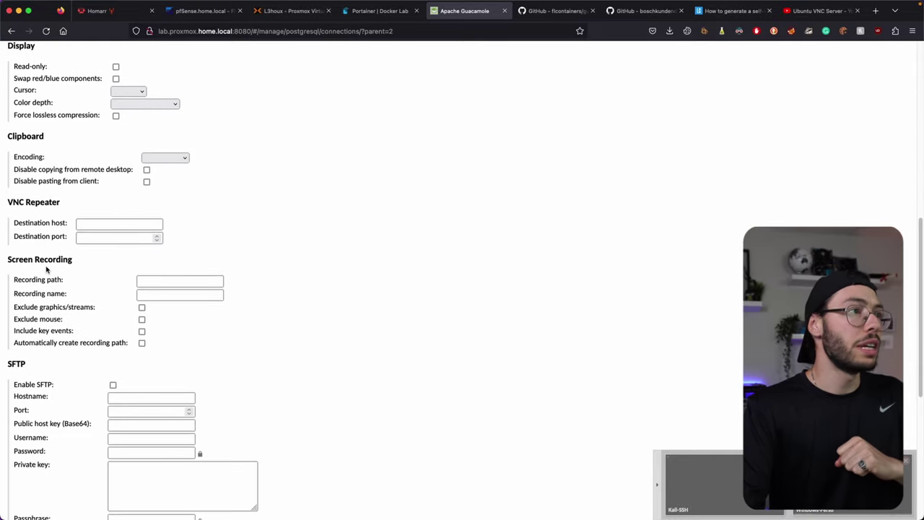
click(144, 103)
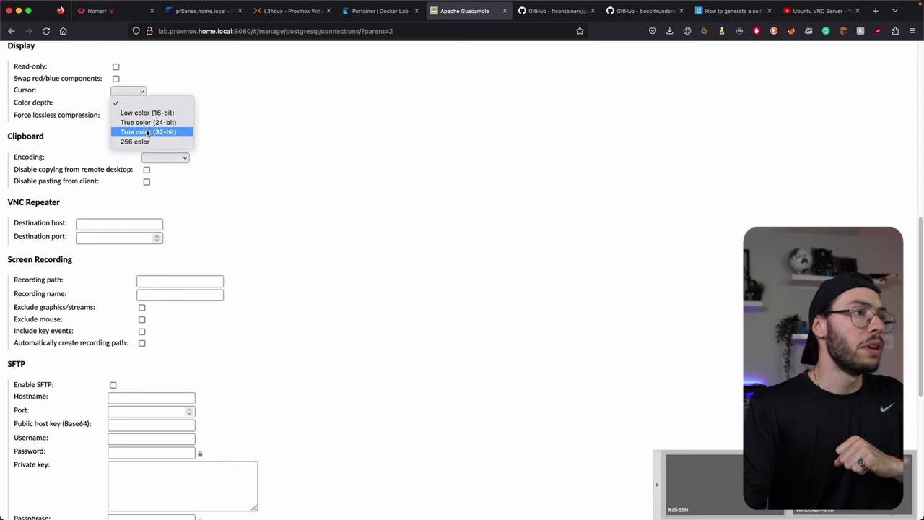
click(151, 131)
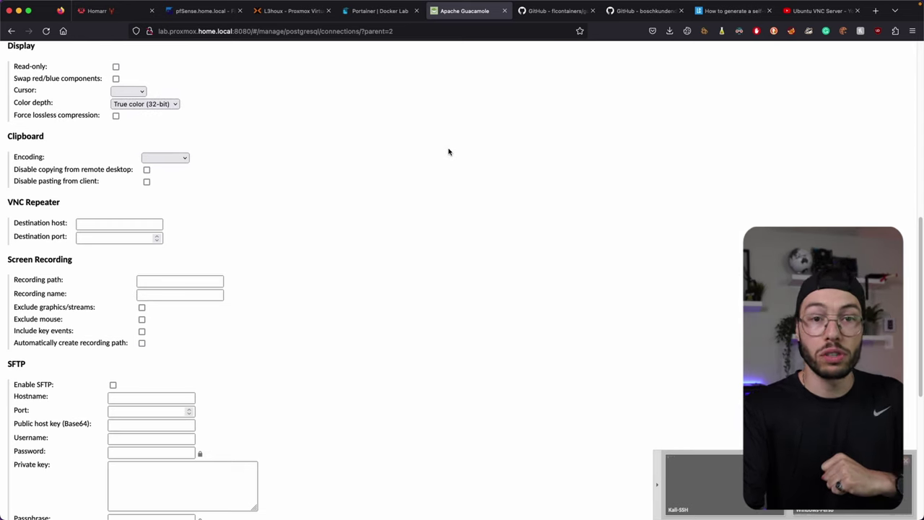
scroll(447, 151, down, 5)
scroll(346, 171, down, 2)
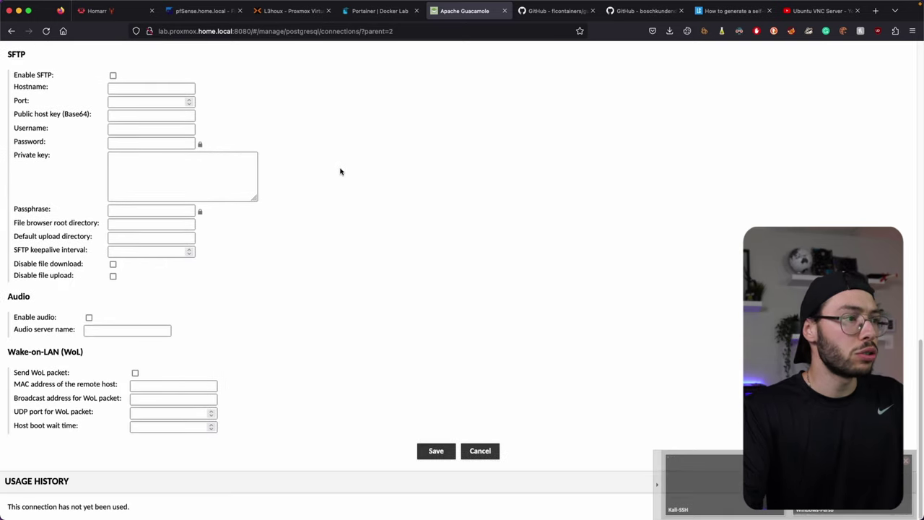
click(445, 453)
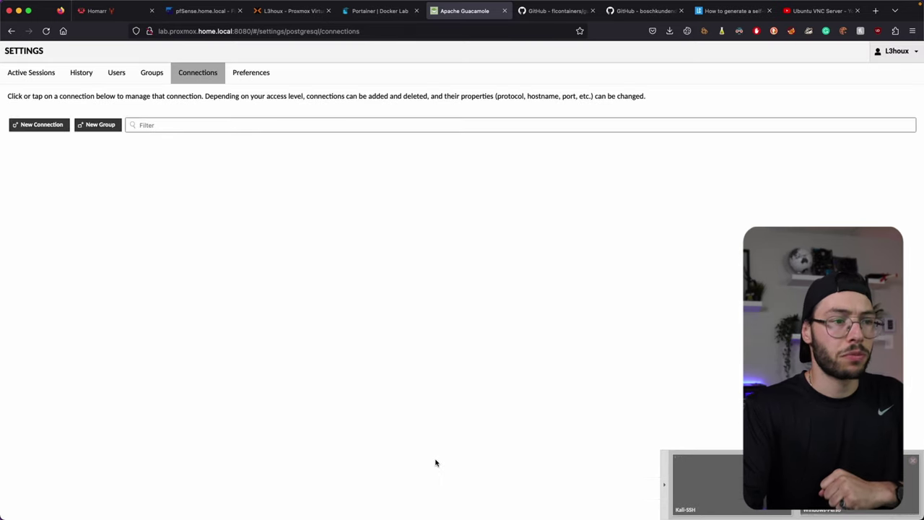
Step: Confirm Kali-VNC is listed beside Kali-SSH under Linux, then go to the Ubuntu VNC Server video
click(15, 147)
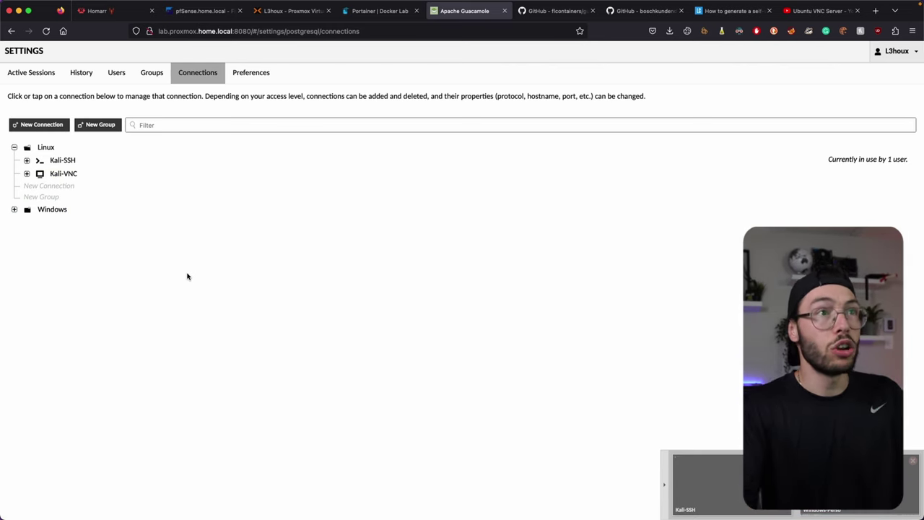
click(813, 13)
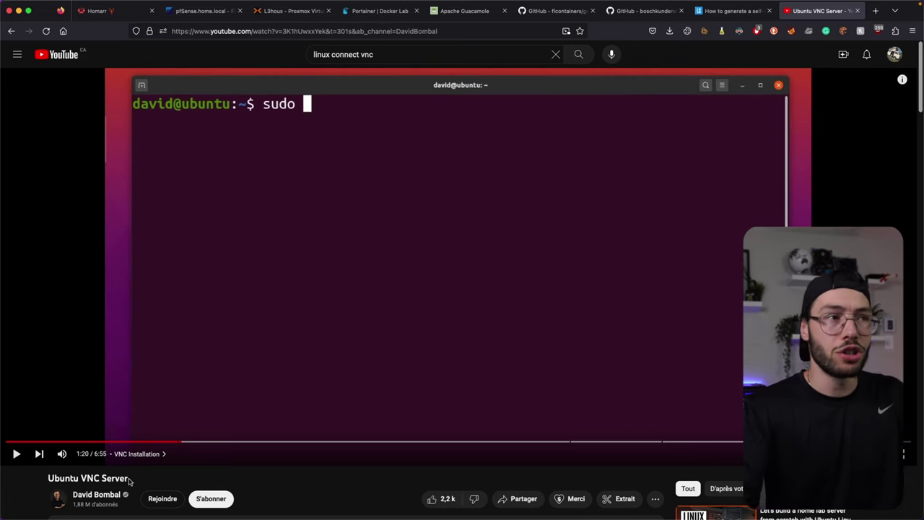
Step: Highlight the install commands, x11vnc and [Unit]/[Service] lines in the video description
scroll(357, 235, down, 6)
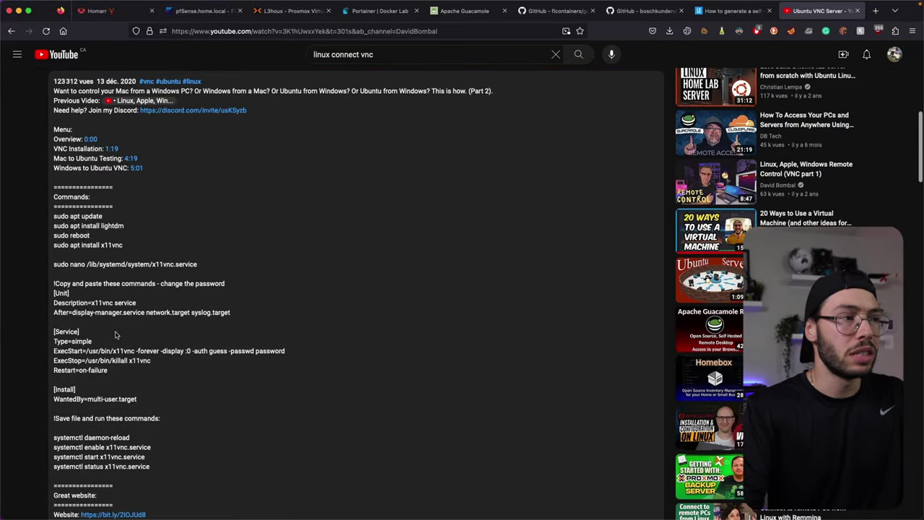
drag(54, 210, 124, 227)
click(102, 228)
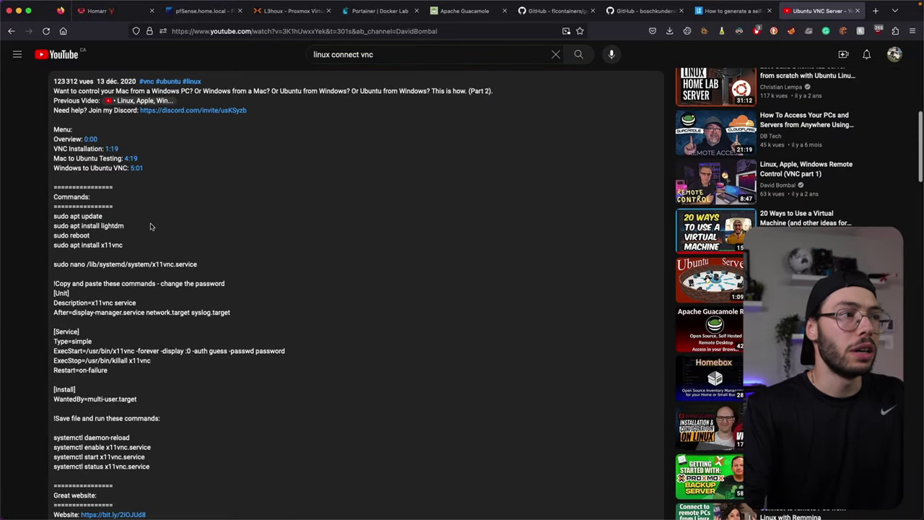
double_click(106, 247)
click(171, 248)
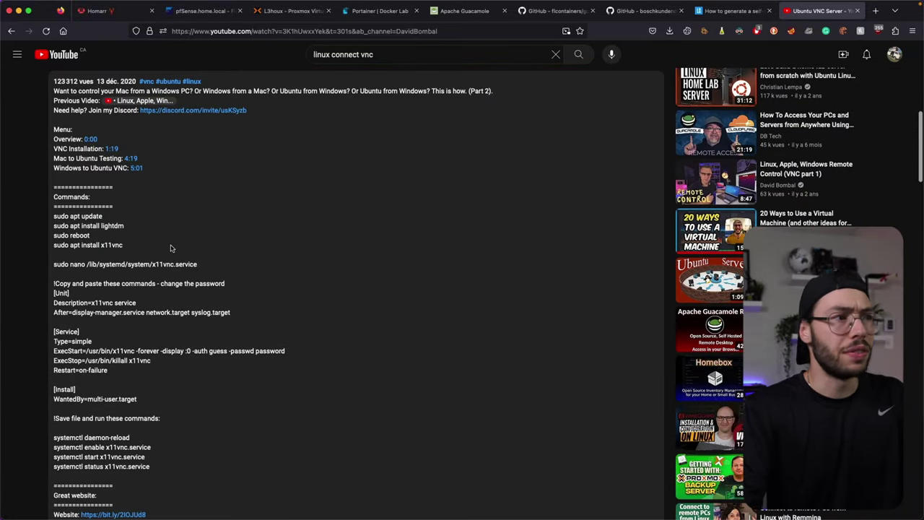
drag(54, 292, 108, 370)
click(108, 370)
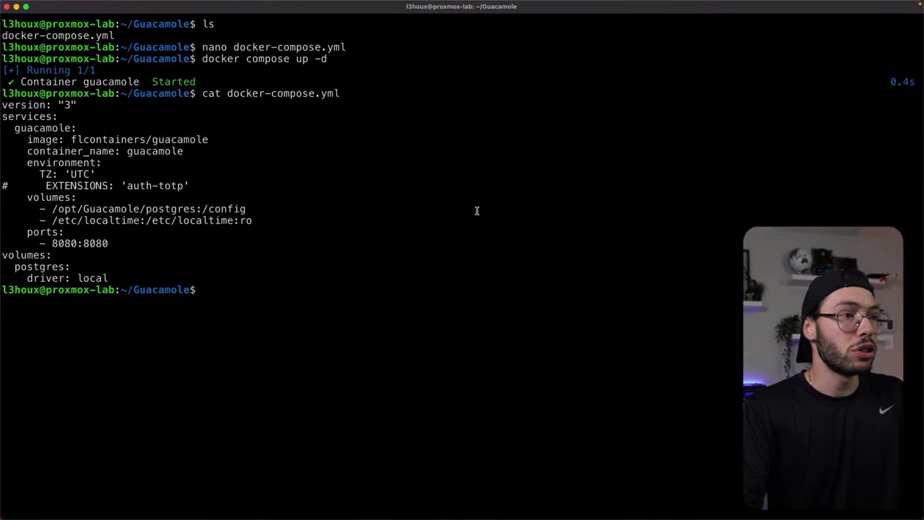
Step: Open /lib/systemd/system/x11vnc.service in sudo nano and review the ExecStart auth and password values
key(super+n)
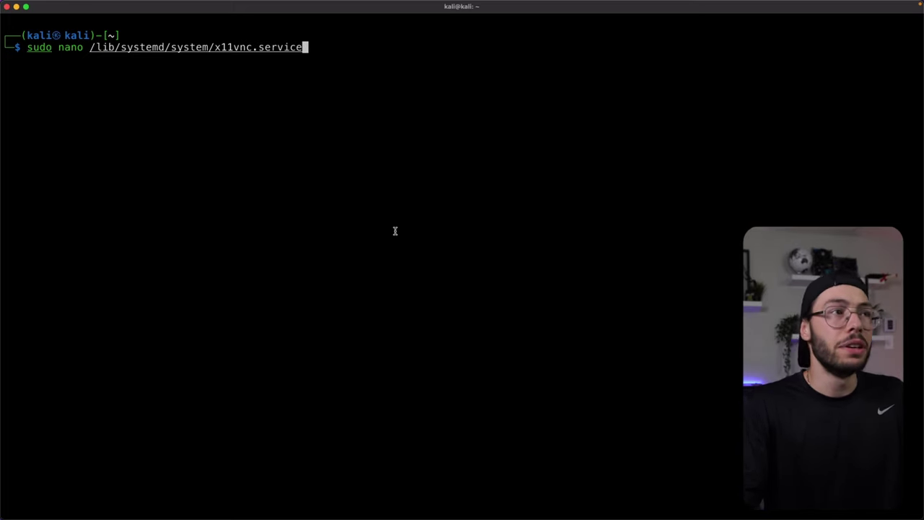
key(Return)
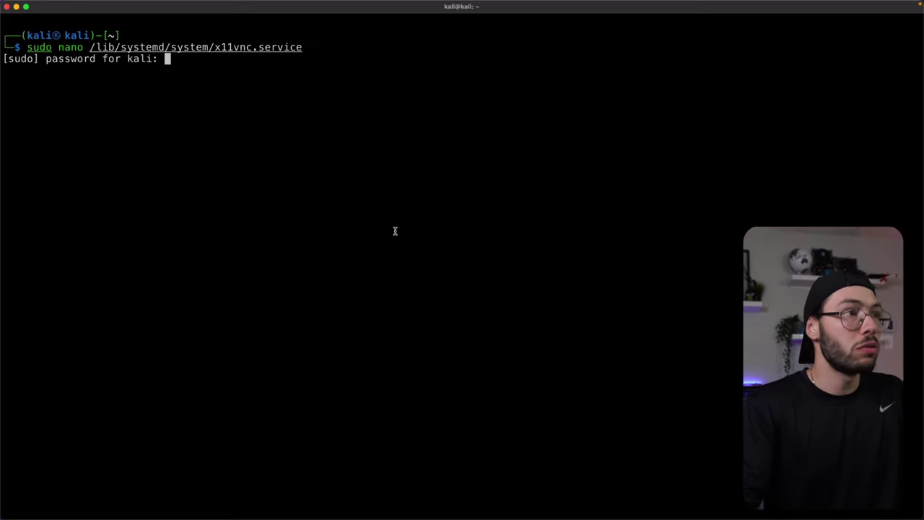
key(Return)
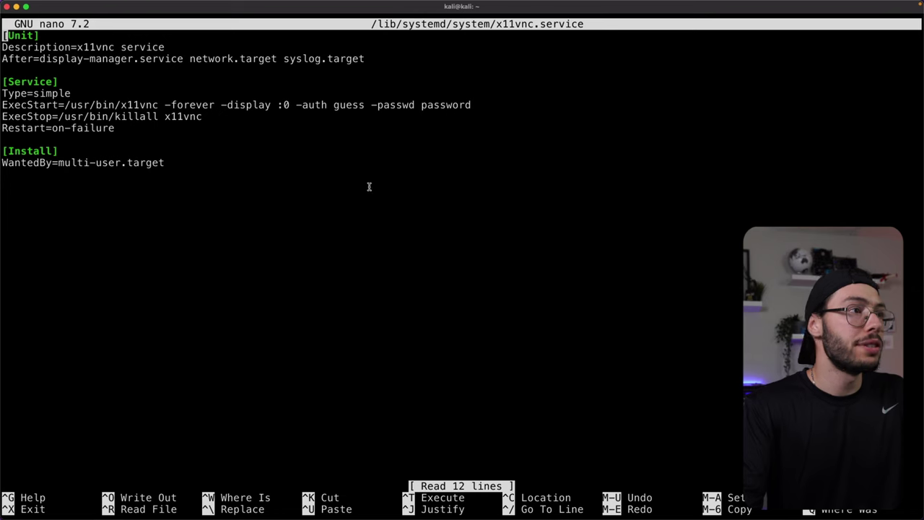
double_click(349, 106)
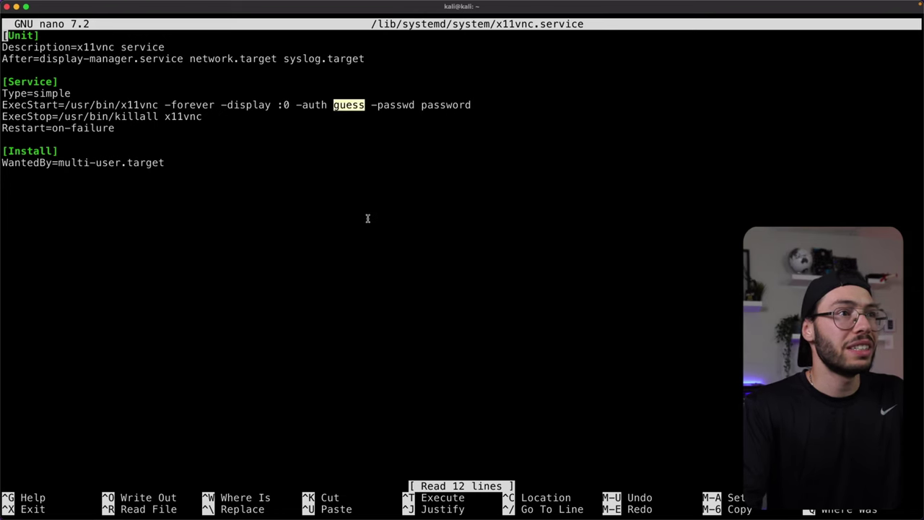
double_click(436, 112)
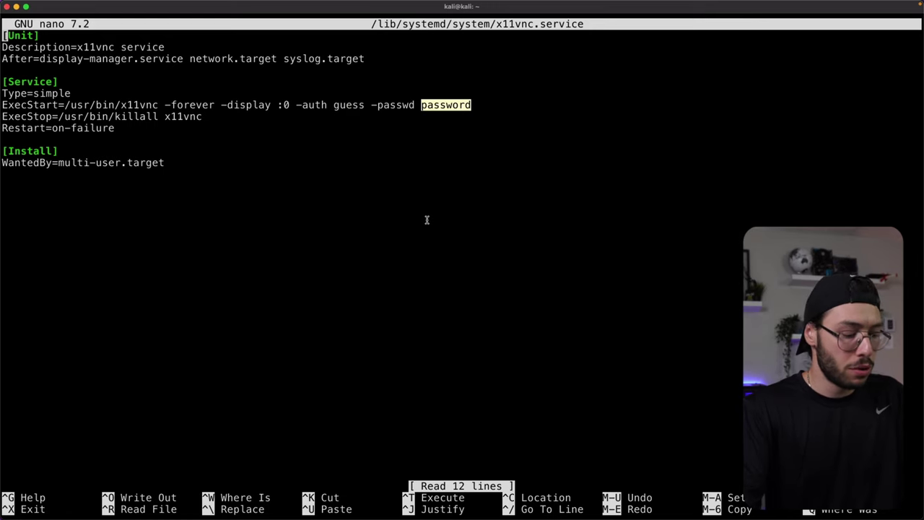
key(ctrl+x)
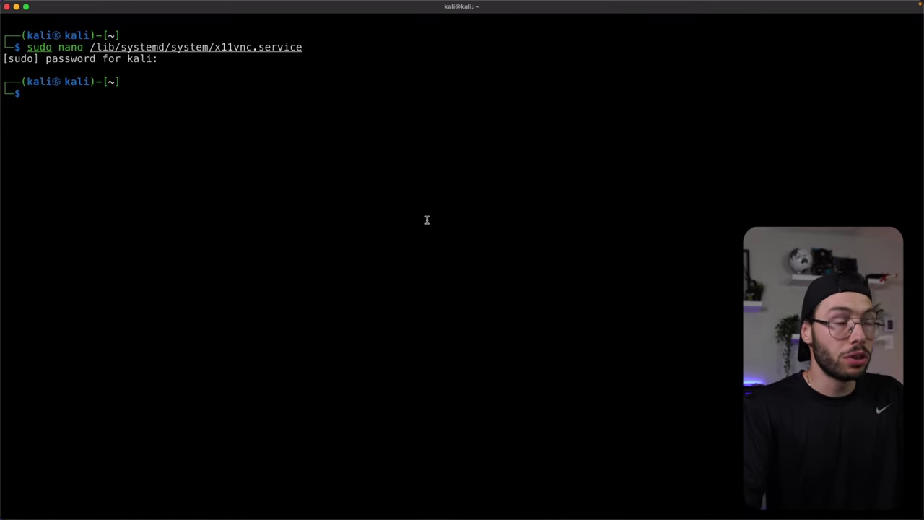
Step: Run systemctl status x11vnc.service and confirm it is active (running)
text(system)
key(Right)
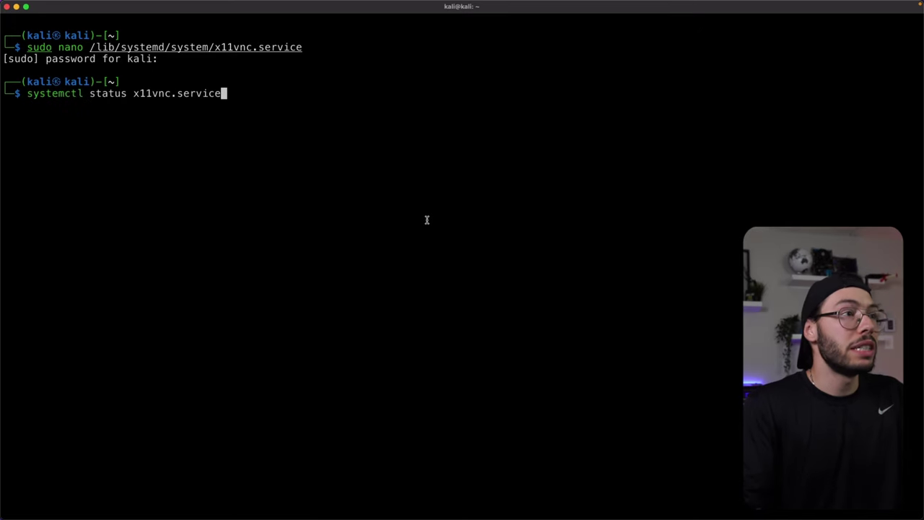
key(Return)
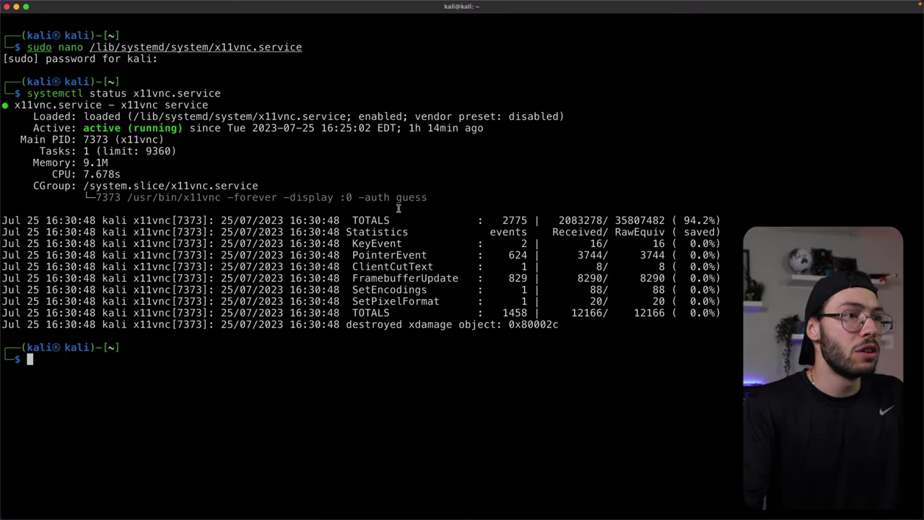
double_click(402, 198)
Step: Clear the highlight and switch to Portainer's guacamole container details
click(419, 196)
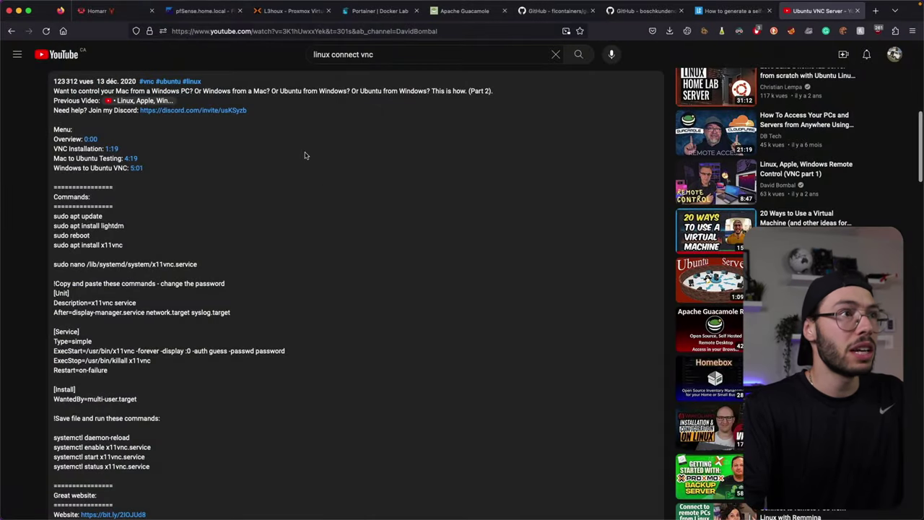
click(362, 14)
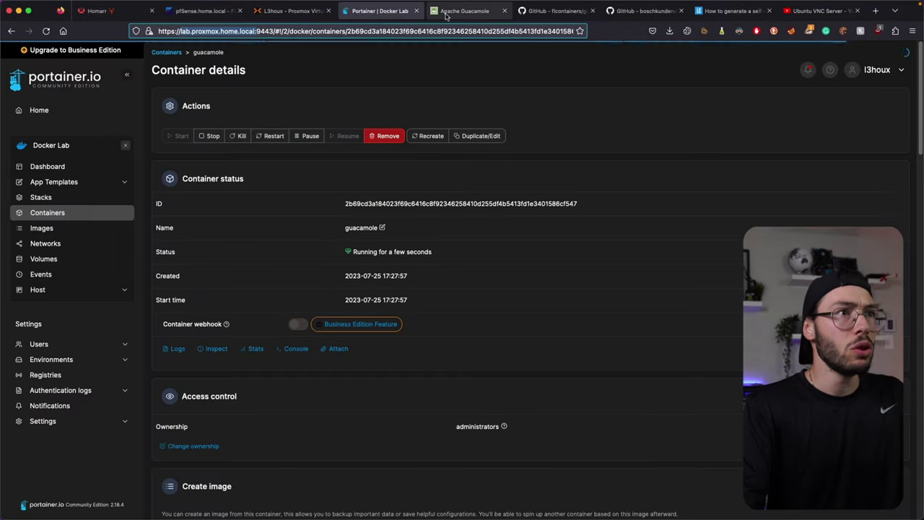
Step: Review the Kali-VNC connection settings, then launch Kali-VNC from the Linux group on the home page
click(462, 11)
click(63, 174)
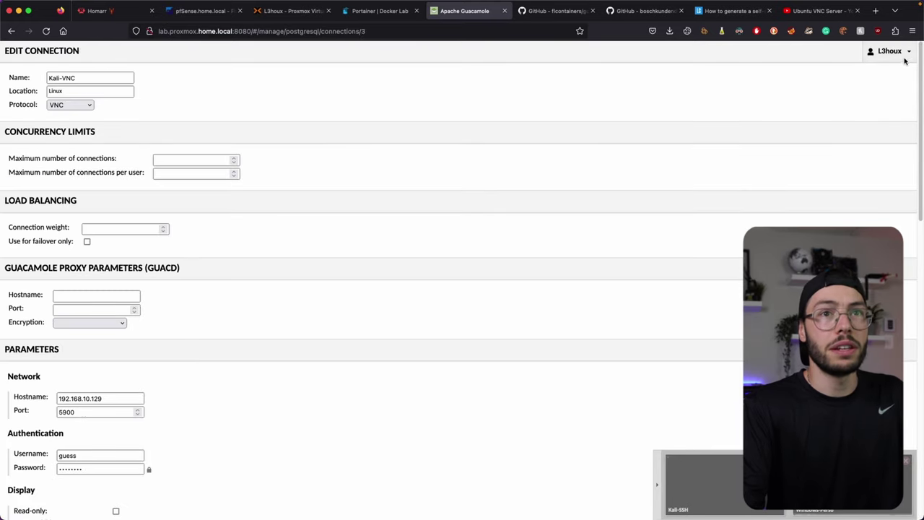
click(893, 53)
click(841, 109)
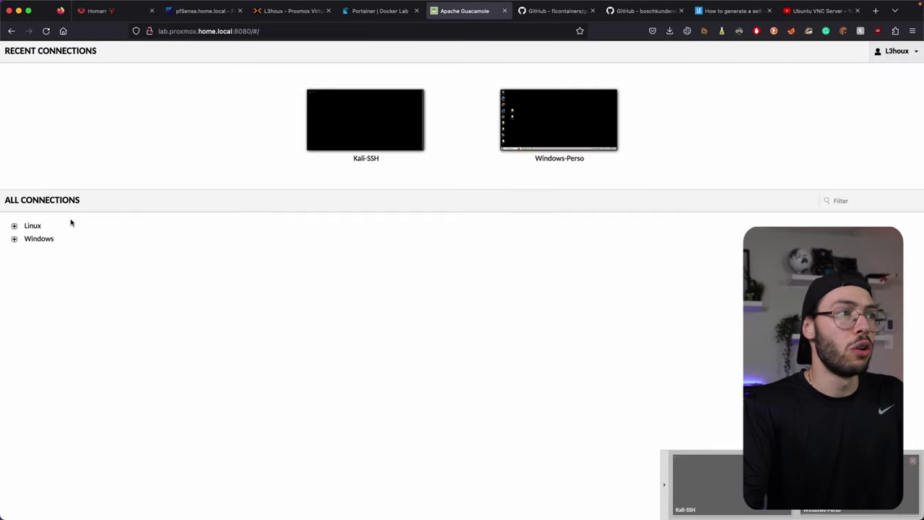
click(14, 225)
click(51, 252)
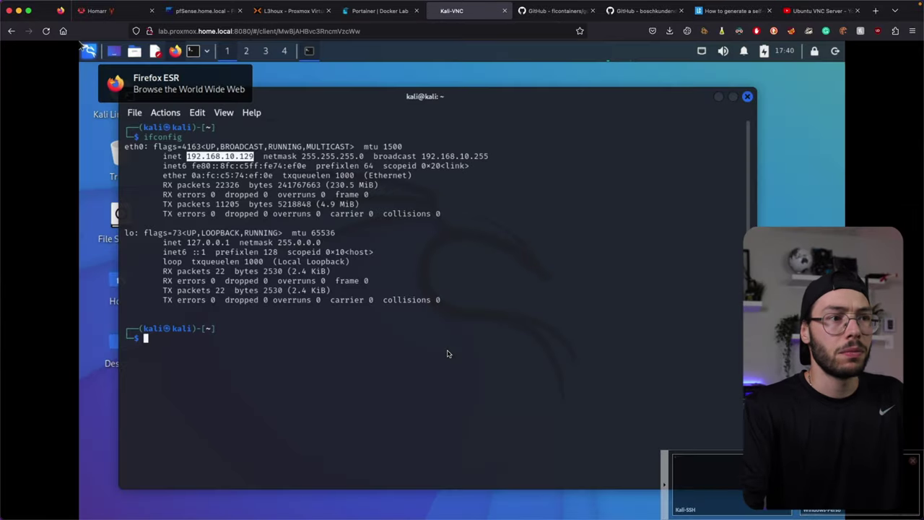
Step: Compare the Kali-VNC session with VM 106's Proxmox console, run ls in Kali, then go home
click(303, 12)
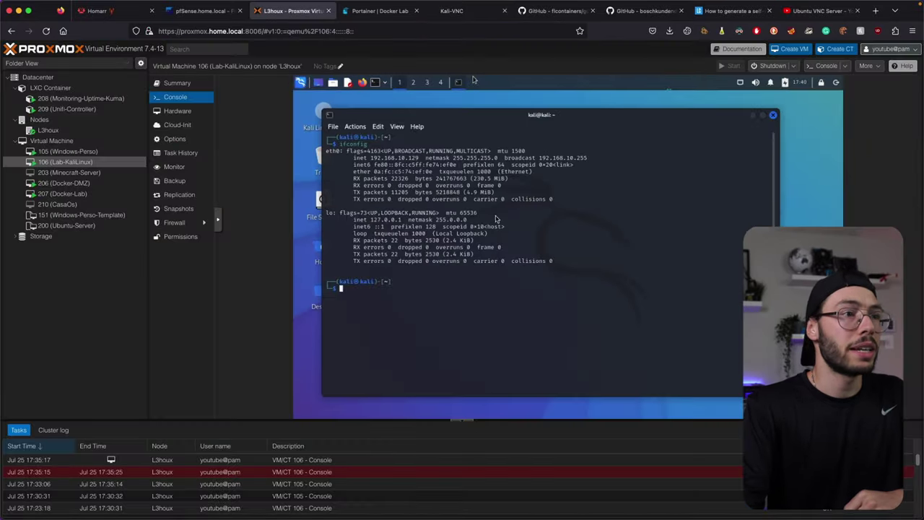
click(451, 11)
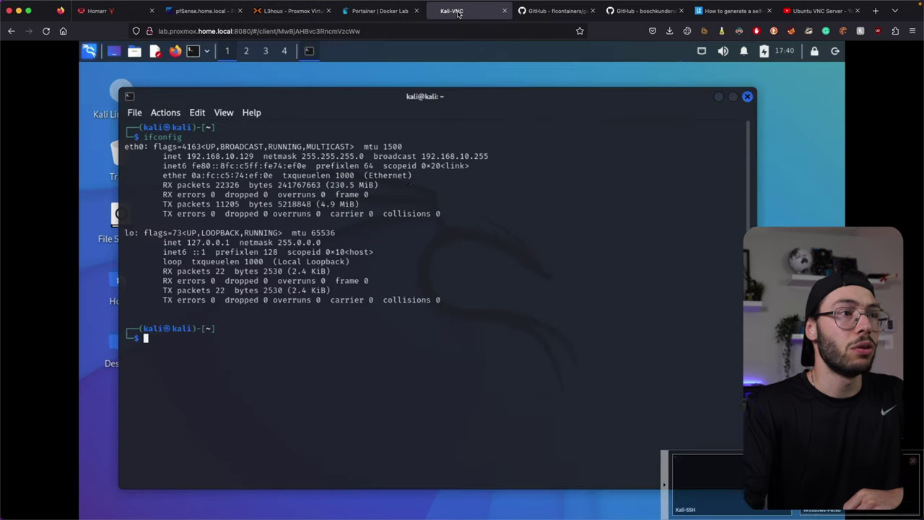
text(ls)
key(Return)
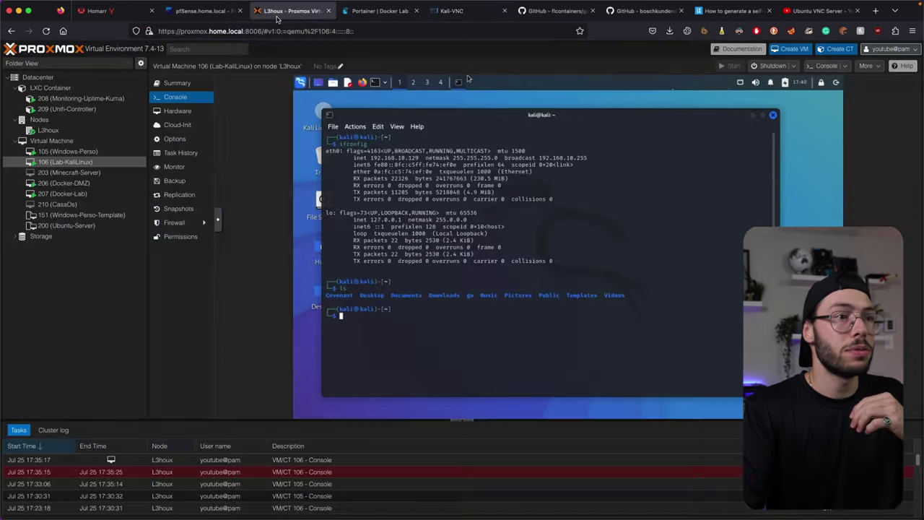
click(293, 11)
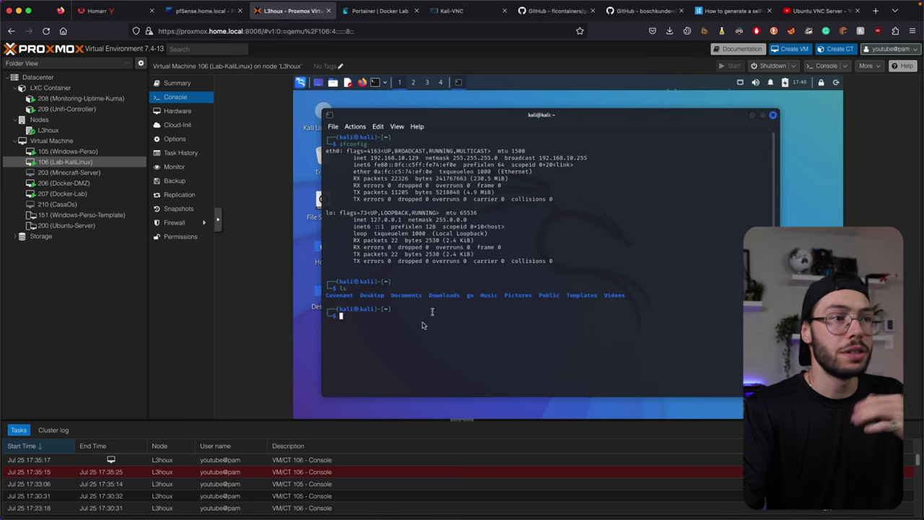
click(451, 10)
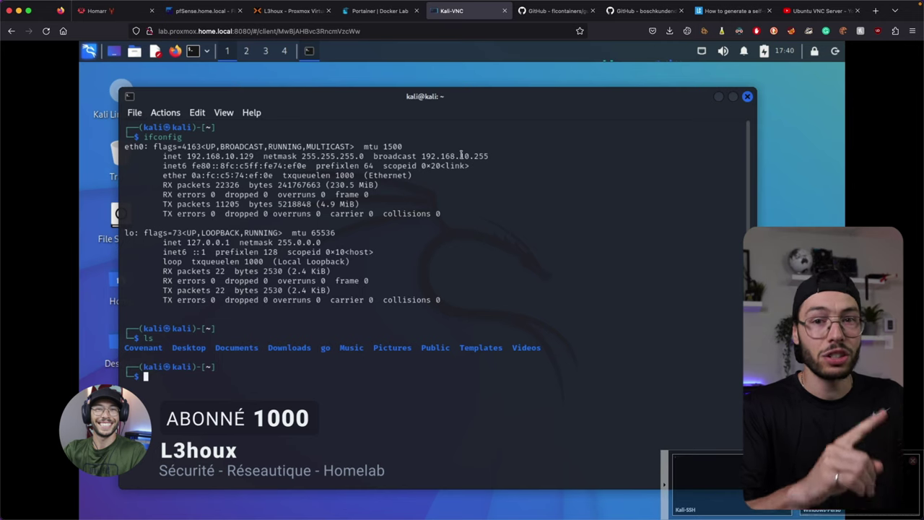
click(6, 32)
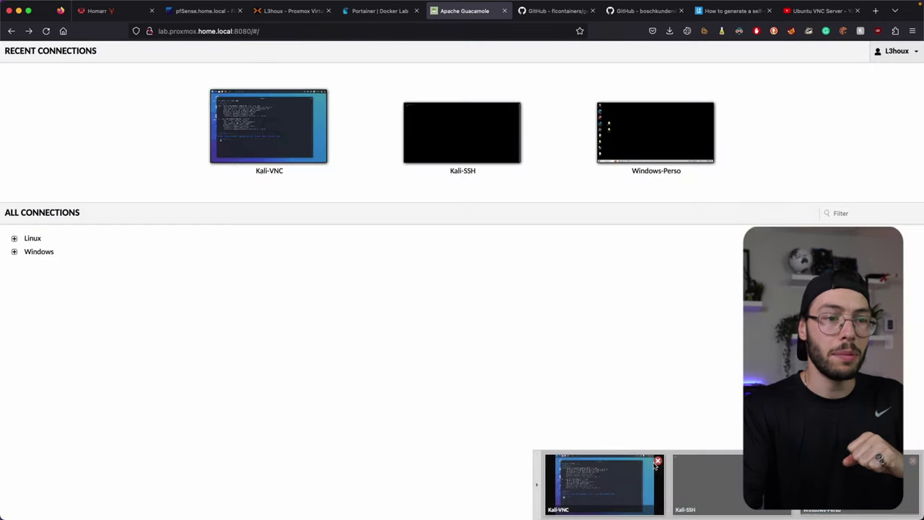
Step: Close the open Kali-VNC, Kali-SSH and Windows-Perso sessions
click(657, 459)
click(785, 460)
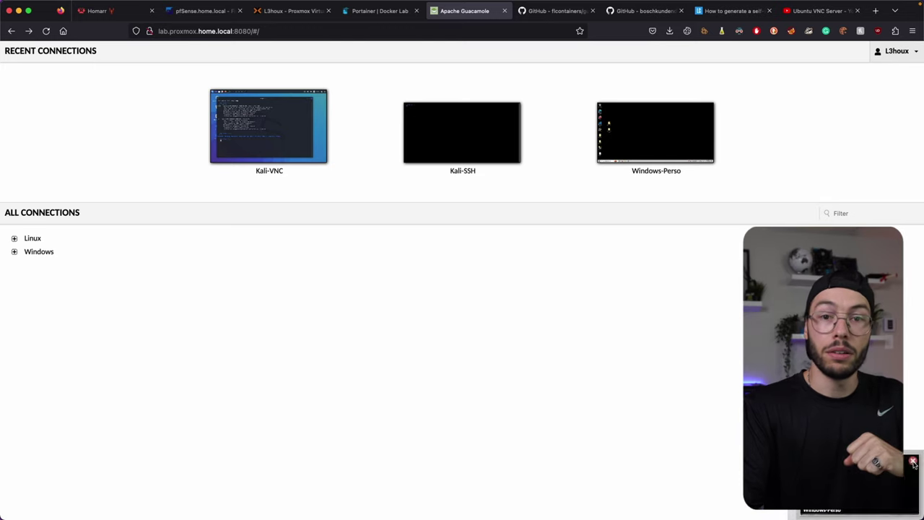
click(912, 461)
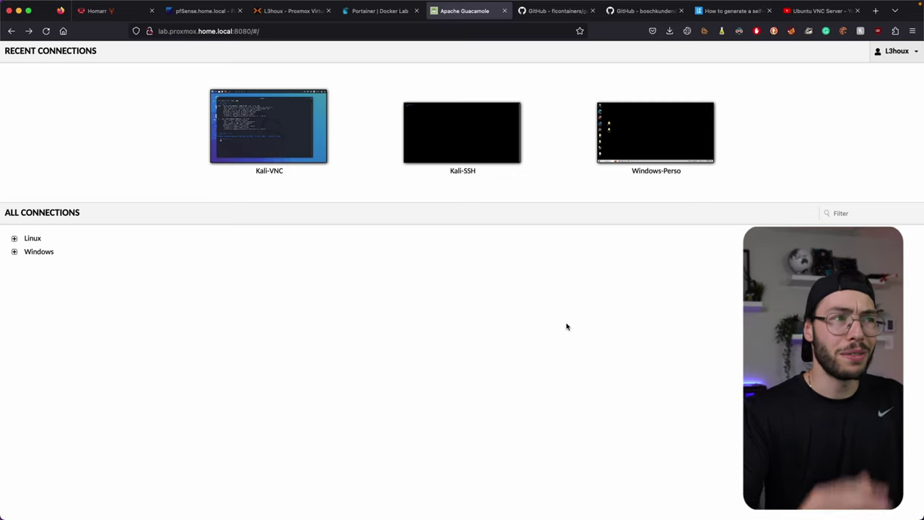
Step: Log out of Guacamole and return to the login form
click(895, 52)
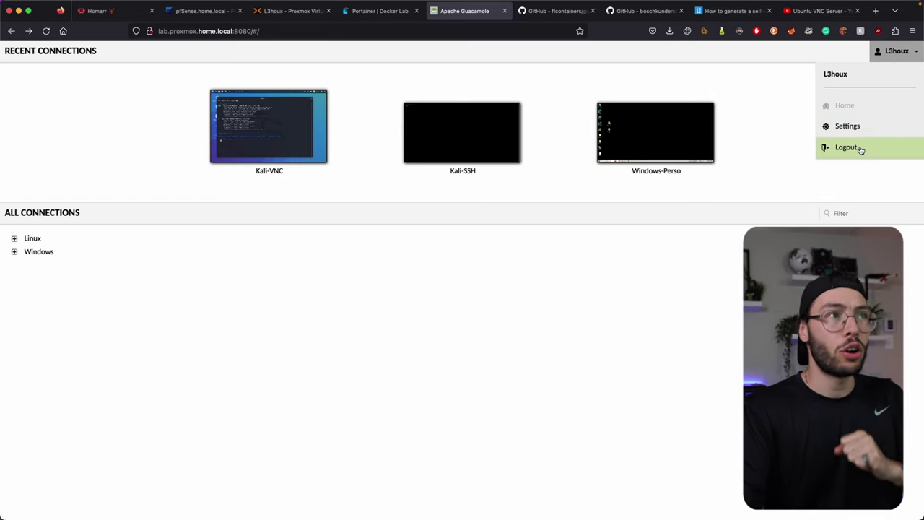
click(859, 148)
click(462, 288)
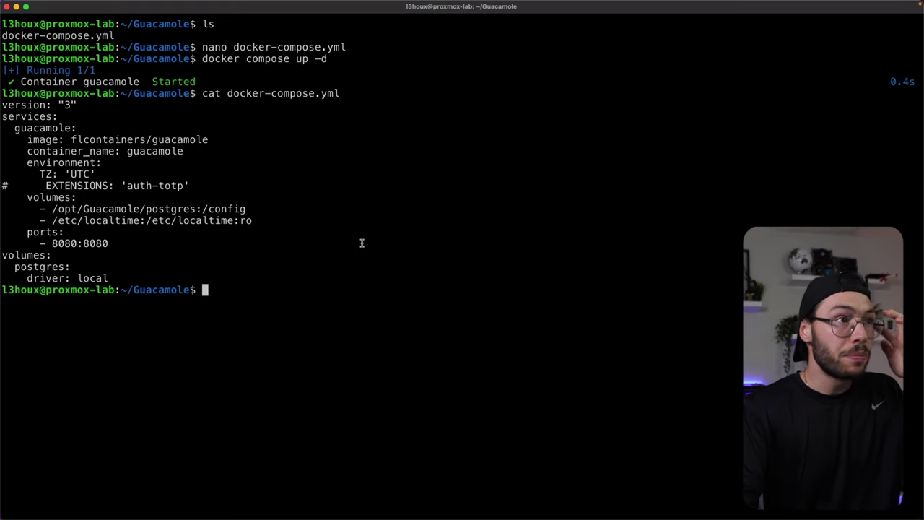
Step: Reopen docker-compose.yml in nano and uncomment the EXTENSIONS: 'auth-totp' line
key(Up)
key(Up)
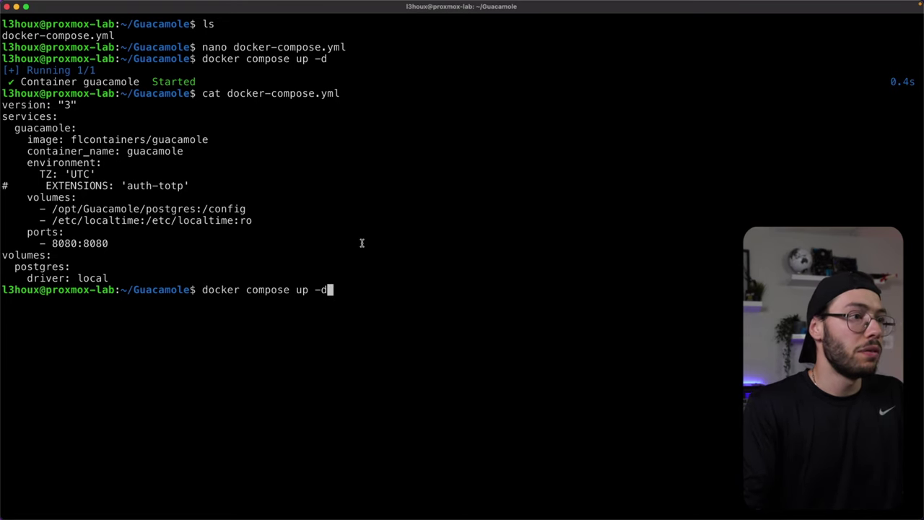
key(Up)
key(Return)
key(Down)
key(Down)
key(Down)
key(Down)
key(Down)
key(Down)
key(Down)
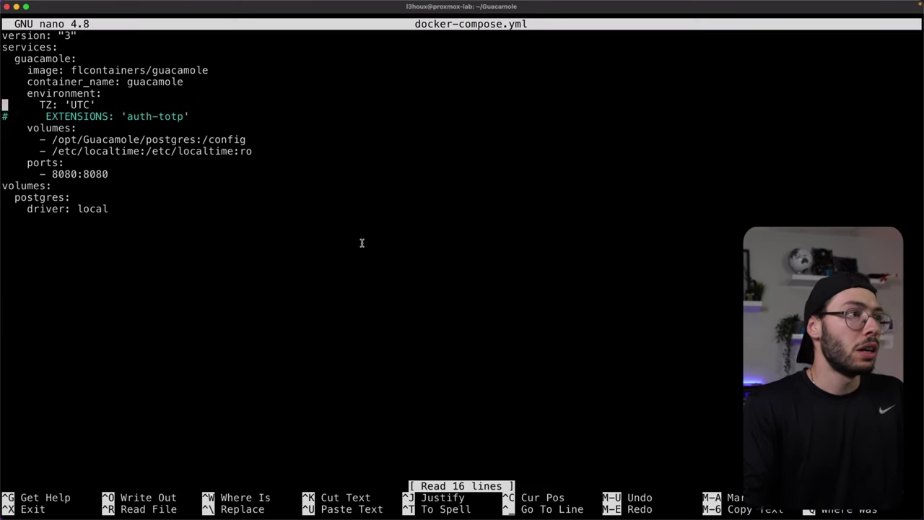
key(Delete)
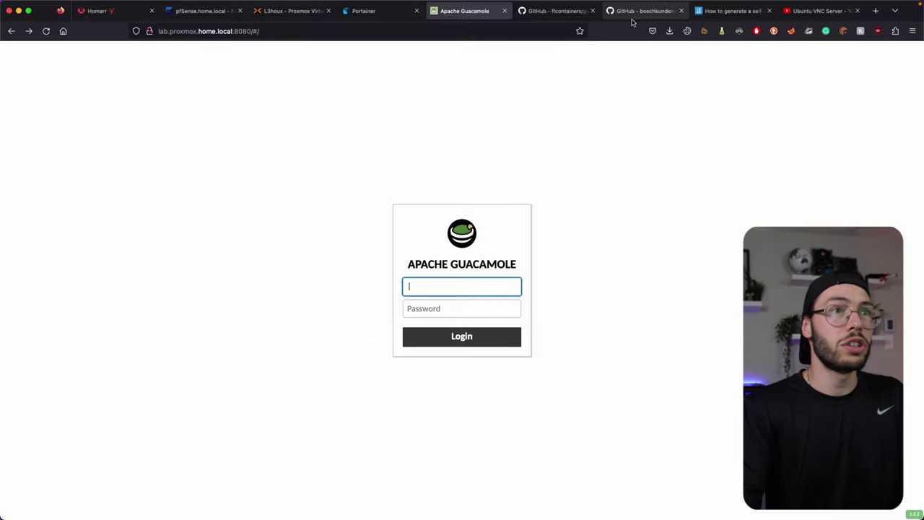
Step: Confirm auth-totp appears in the flcontainers/guacamole README's Extension List
click(633, 13)
click(534, 13)
scroll(401, 195, down, 5)
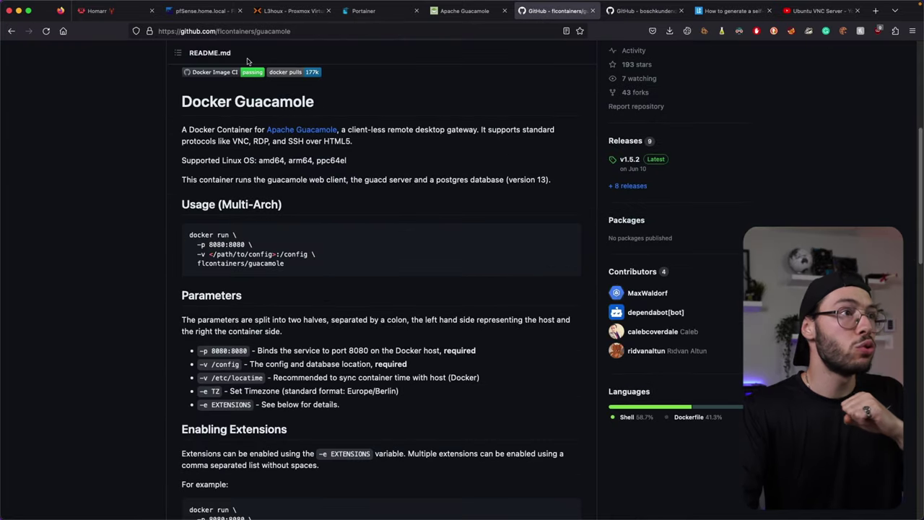
scroll(307, 172, down, 5)
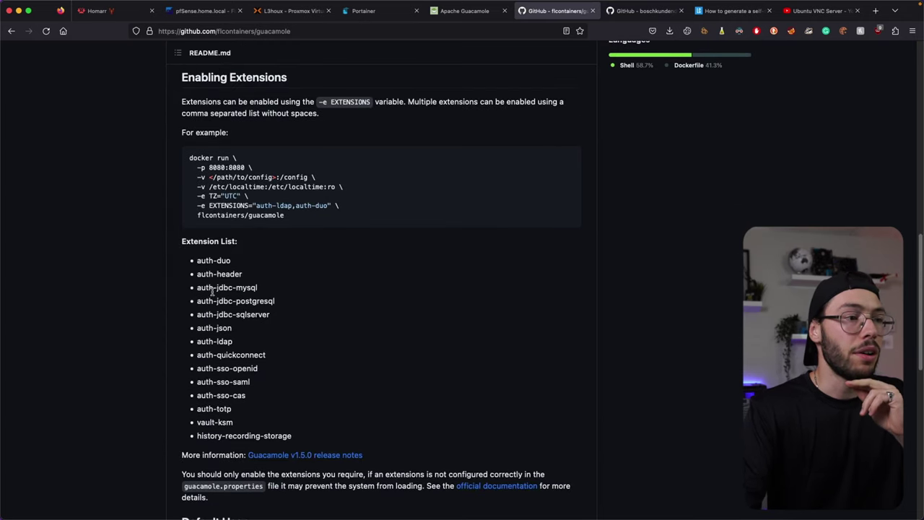
drag(293, 434, 189, 257)
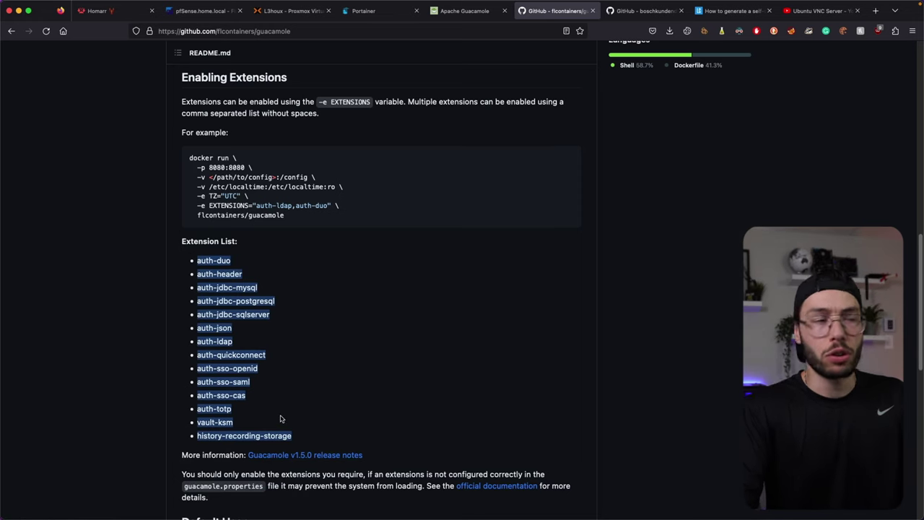
click(266, 394)
drag(233, 409, 216, 408)
click(293, 413)
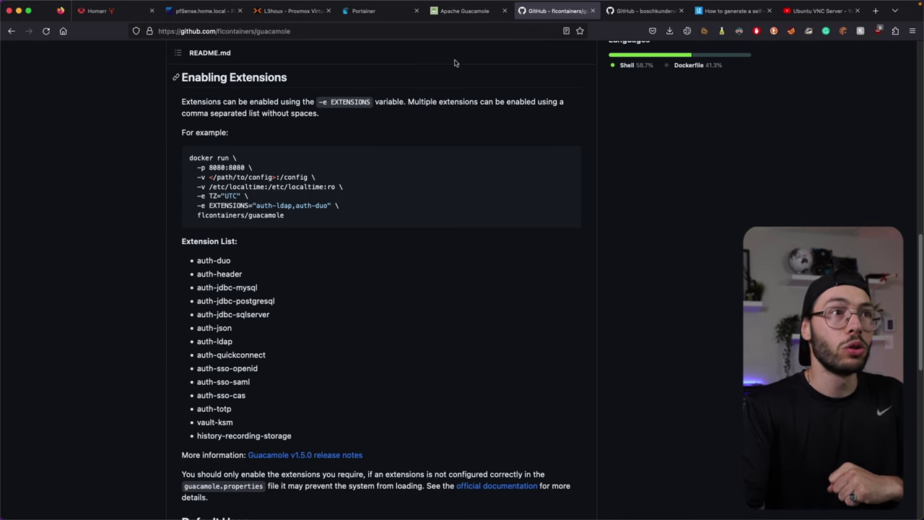
click(464, 11)
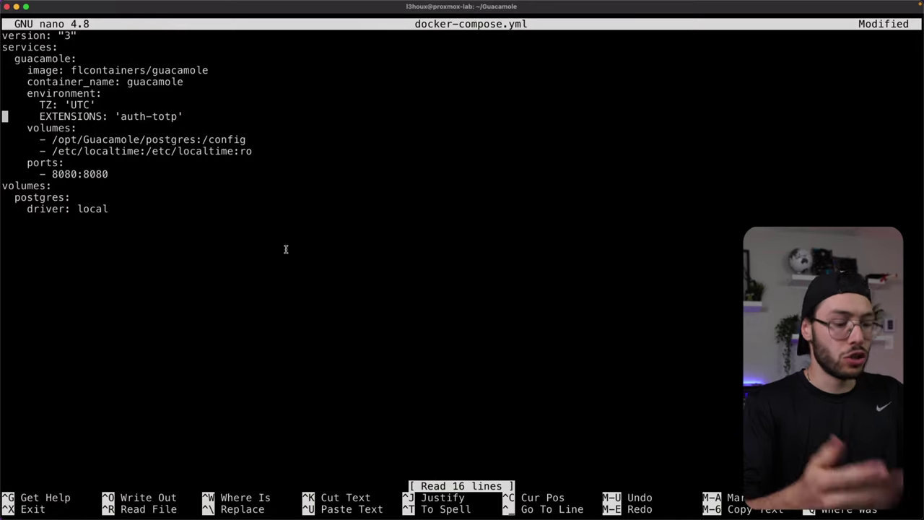
Step: Save docker-compose.yml with auth-totp enabled and exit nano
key(ctrl+o)
key(Return)
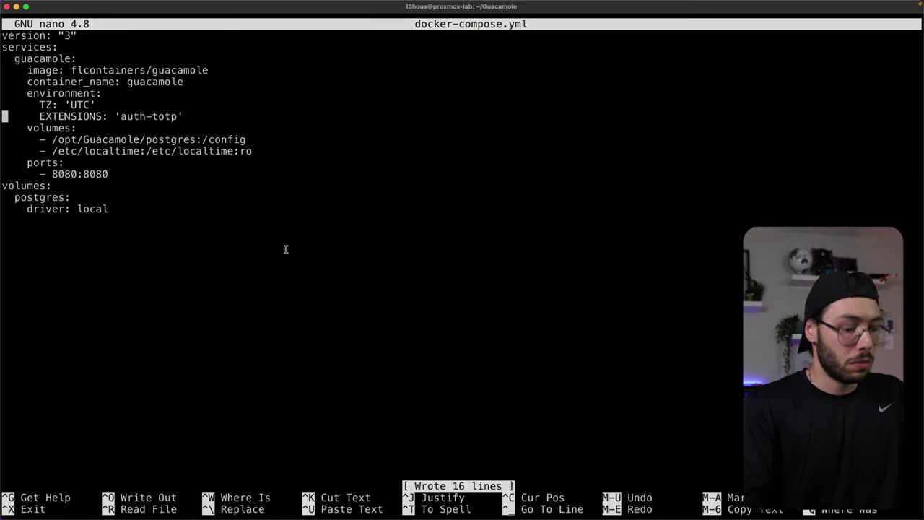
key(ctrl+o)
key(Return)
key(ctrl+x)
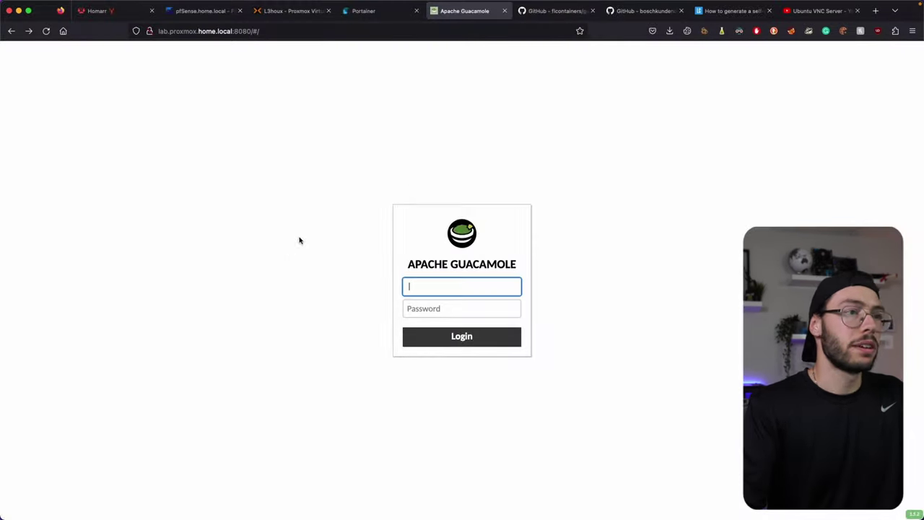
Step: Log in to Guacamole and finish TOTP enrollment with the authenticator's 6-digit code
click(457, 169)
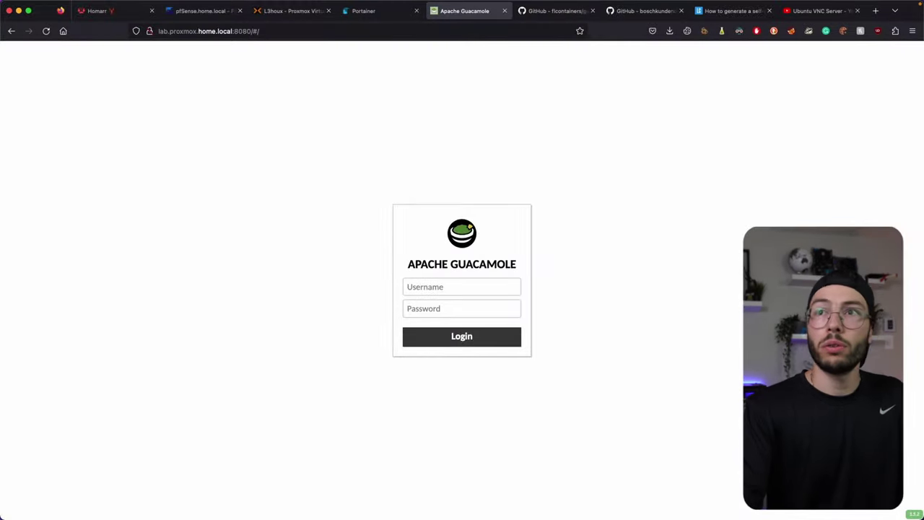
click(482, 288)
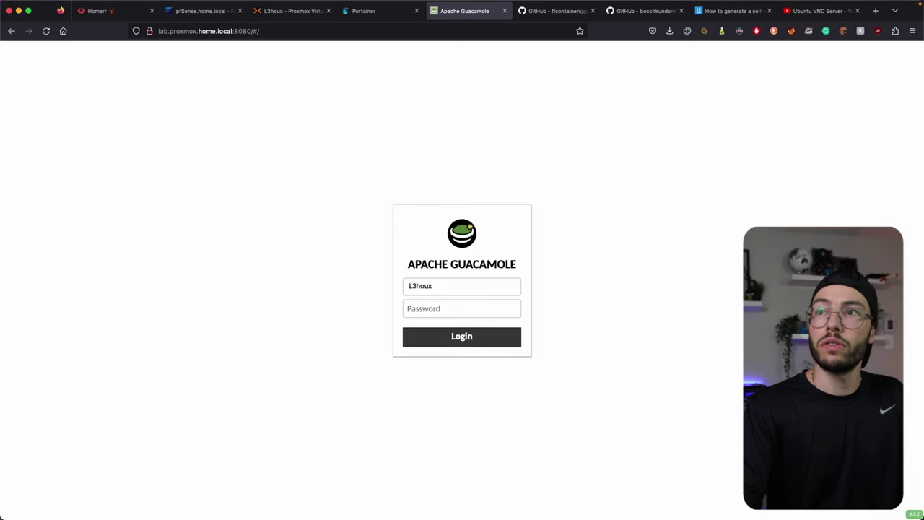
click(425, 309)
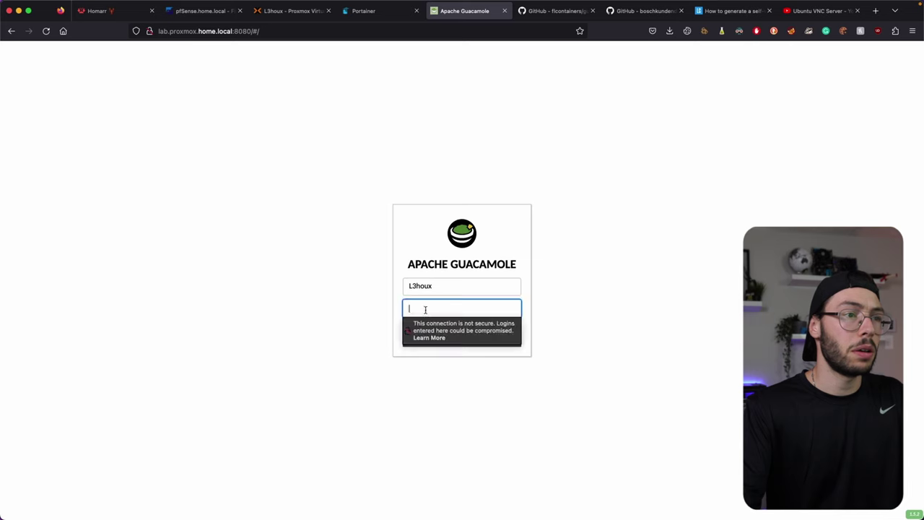
click(433, 336)
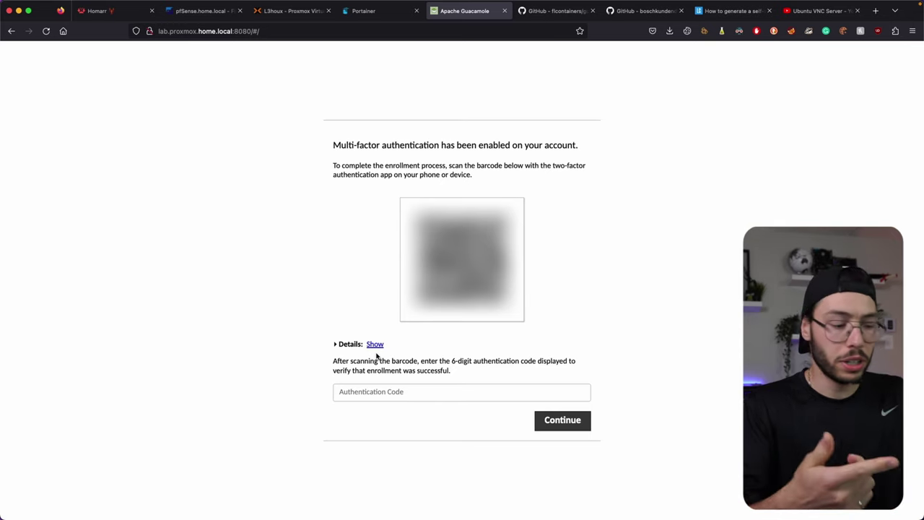
click(376, 391)
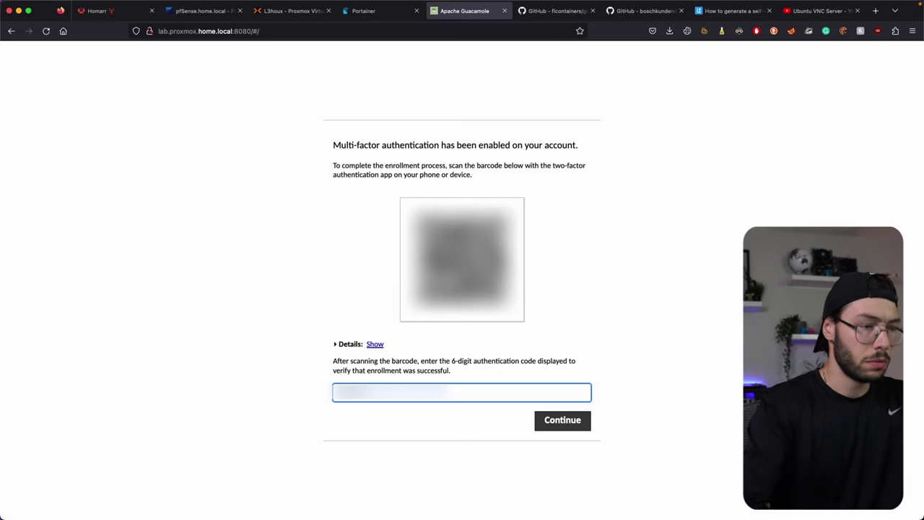
click(555, 420)
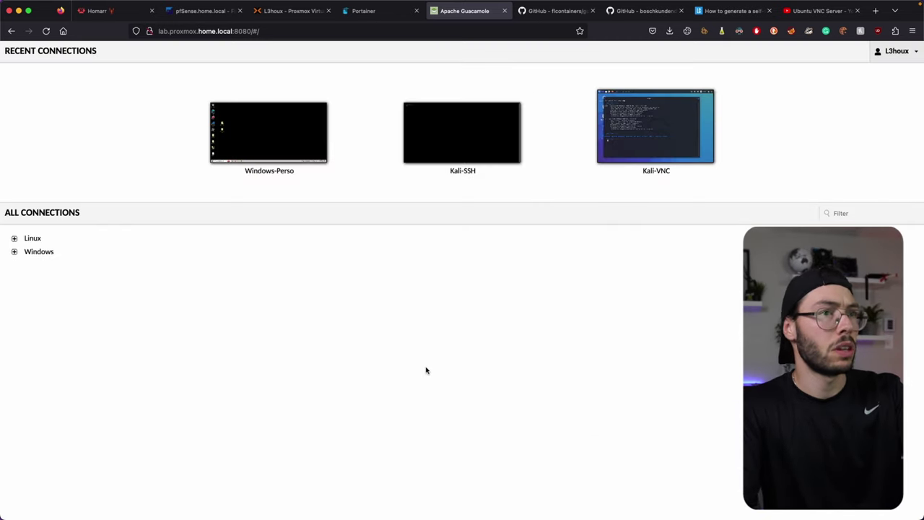
Step: Log out, then sign back in with the account username and password
click(901, 52)
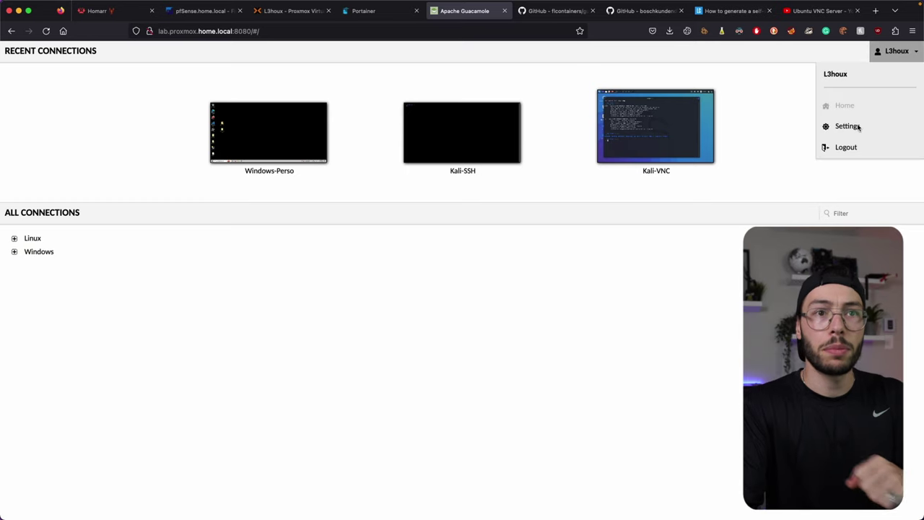
click(843, 148)
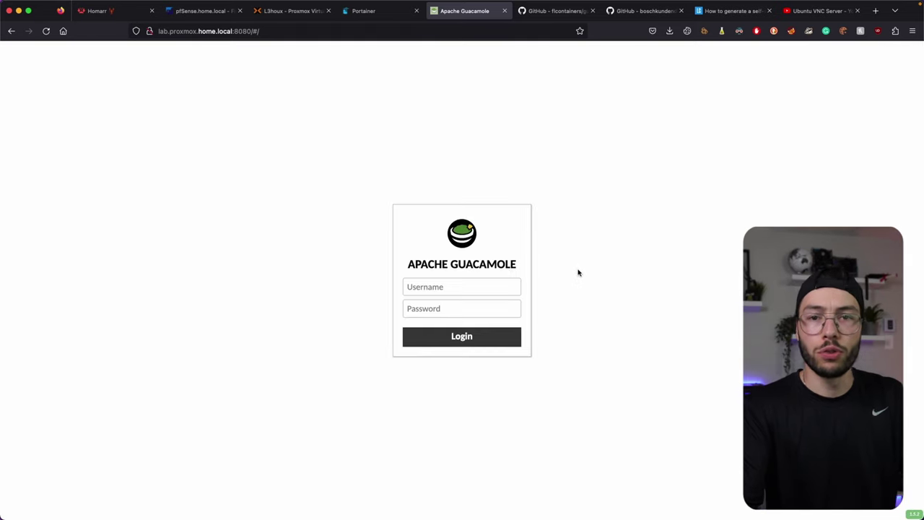
key(super+Tab)
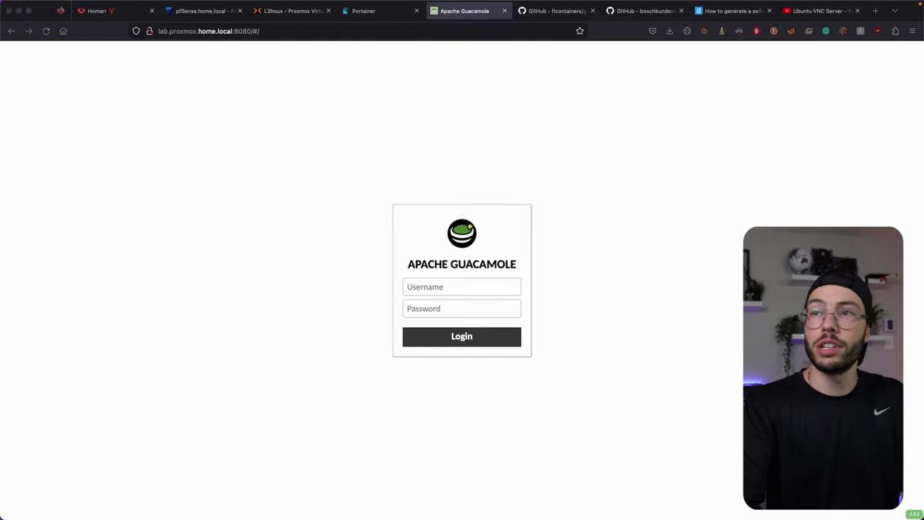
click(433, 309)
key(super+v)
click(452, 286)
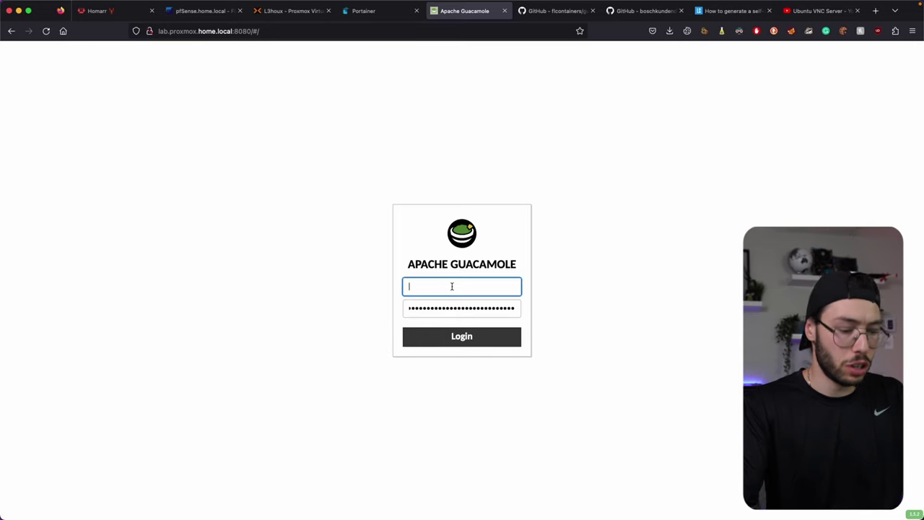
text(L3houx)
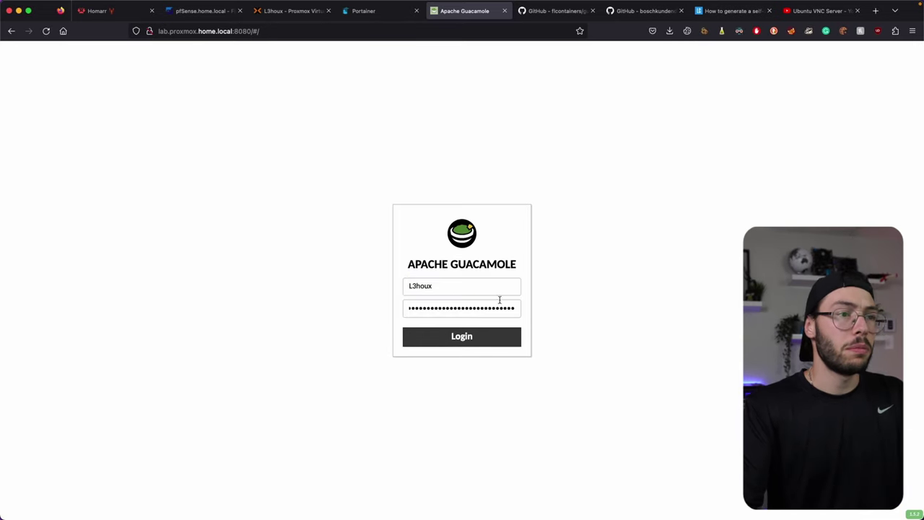
click(461, 336)
Step: Enter the one-time TOTP code to pass the two-factor check
click(419, 281)
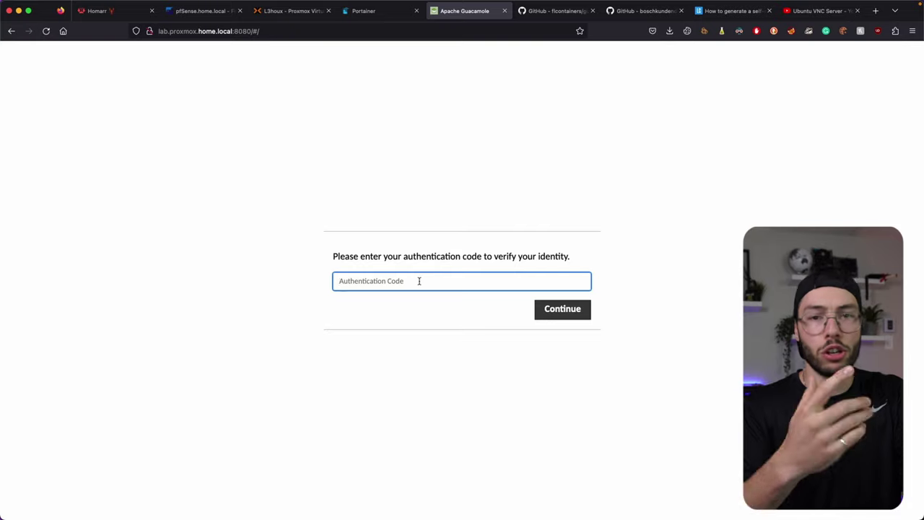
key(super+v)
key(Return)
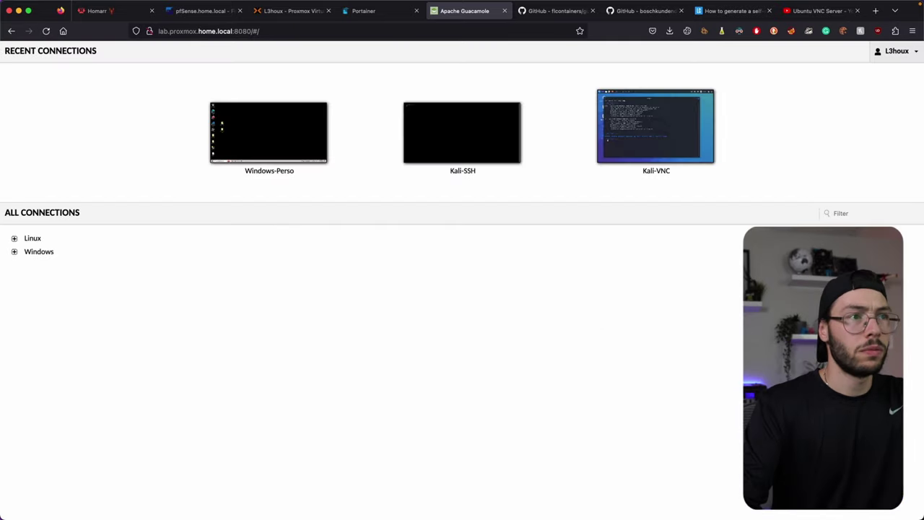